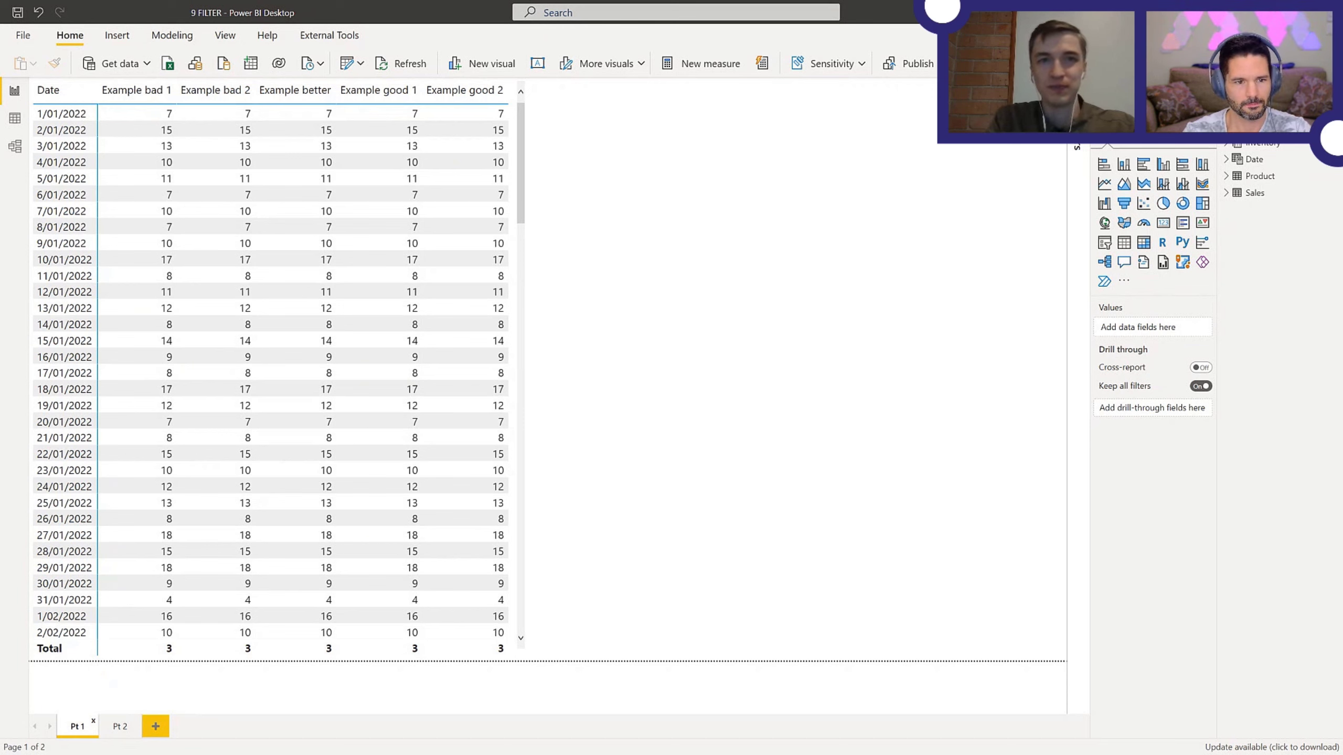
Step: Display the DAX formula of the Example bad 1 measure from the Inventory table with enlarged formula text
click(511, 399)
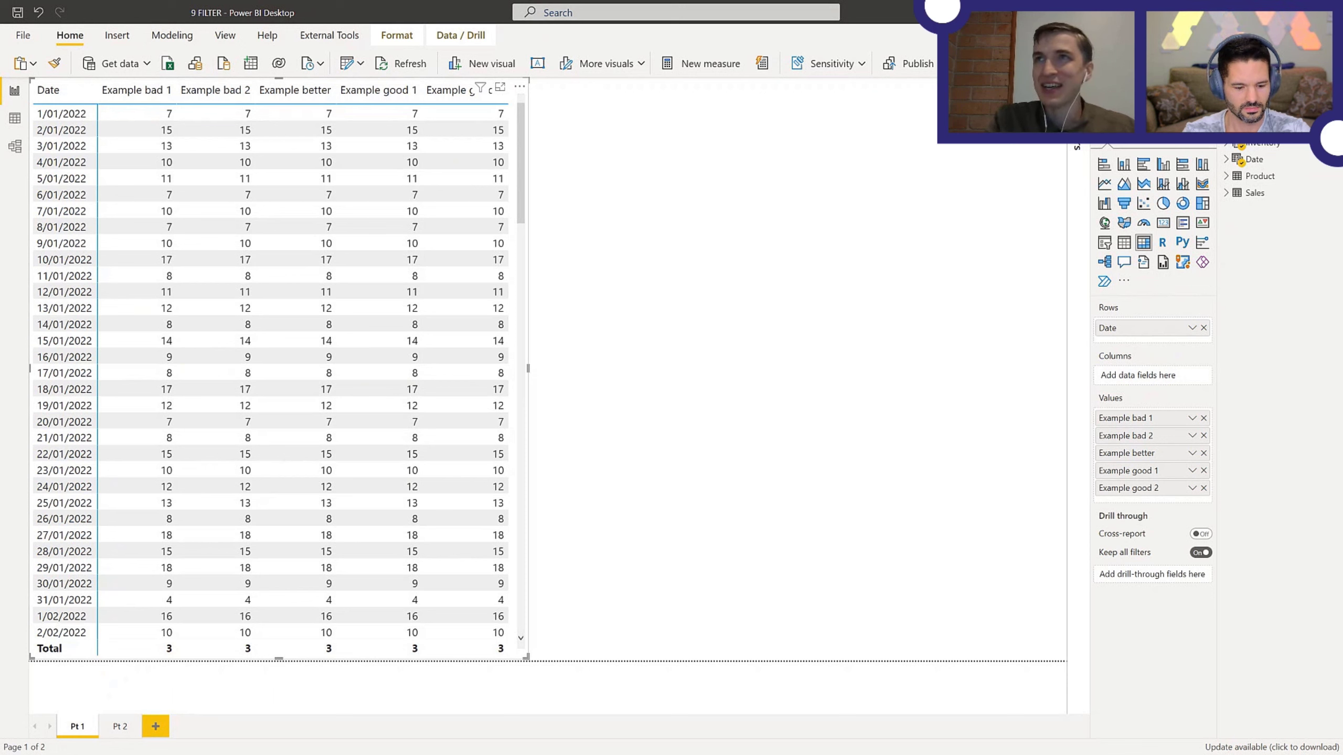
click(1224, 145)
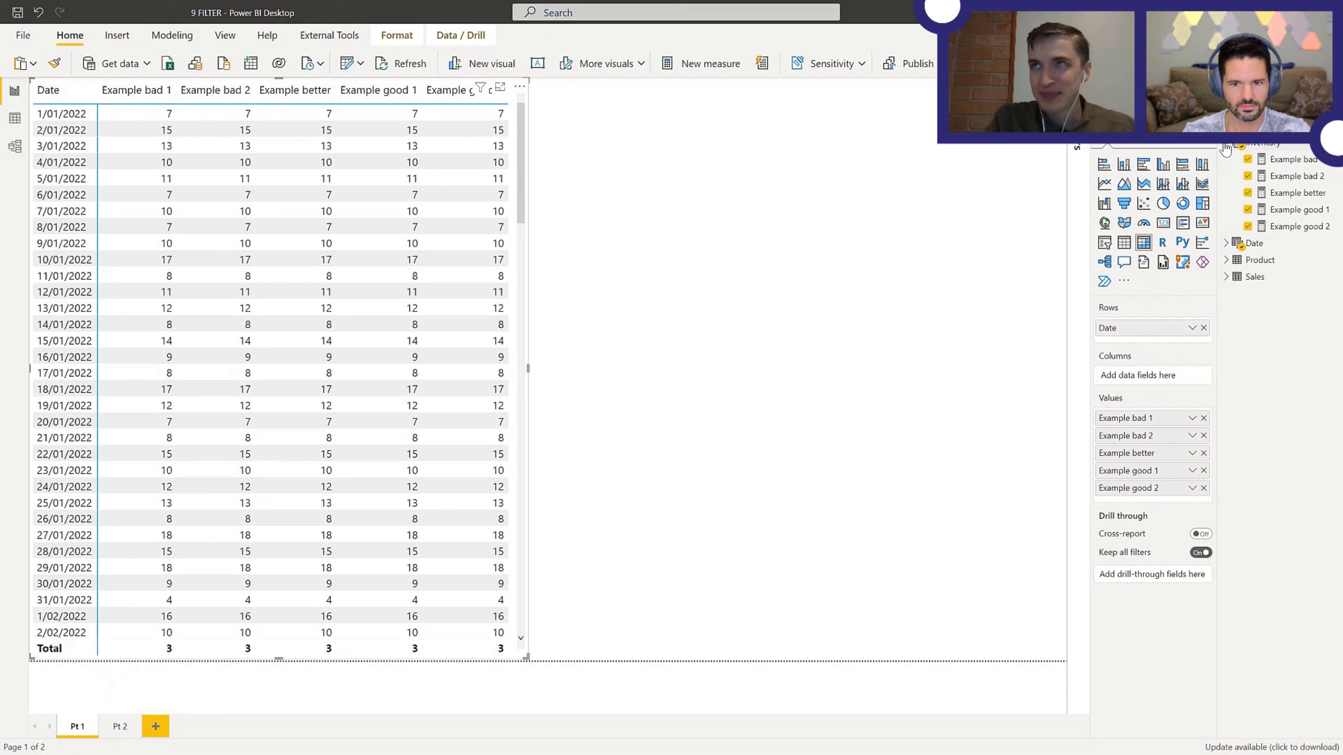
click(1284, 159)
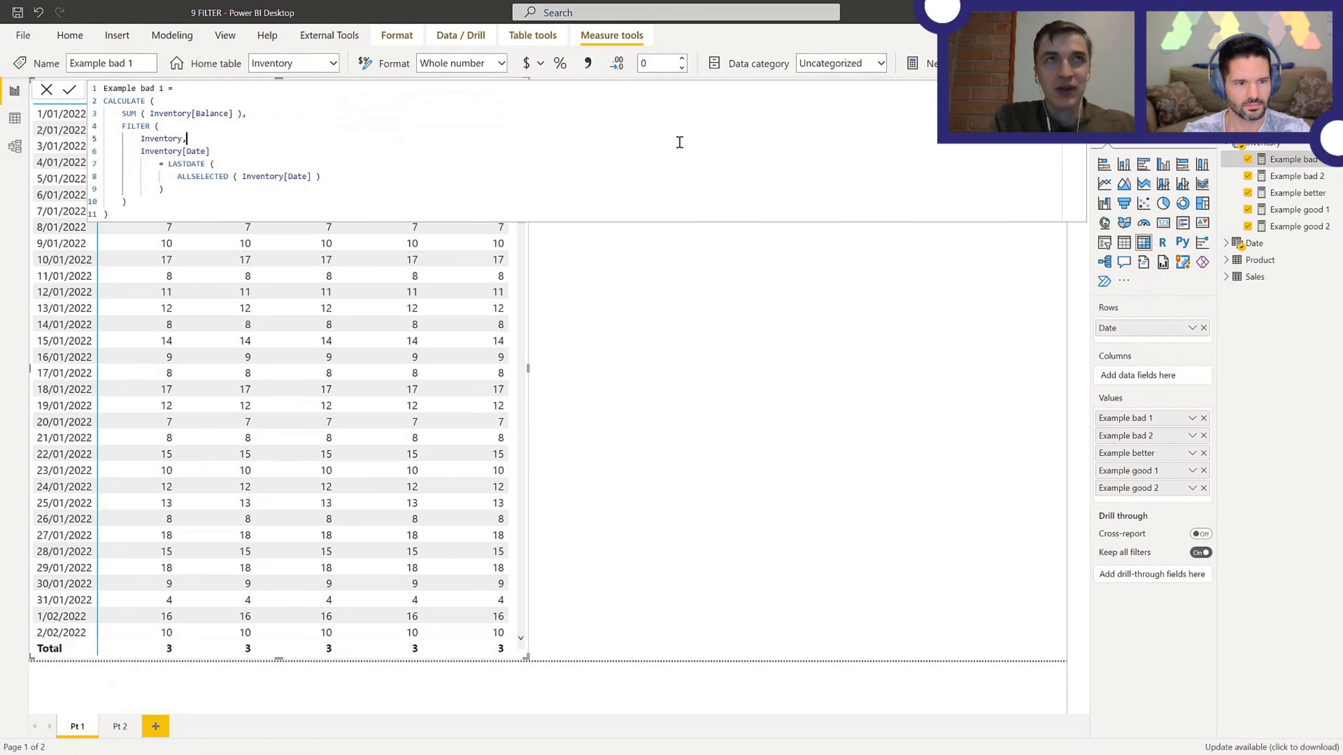
ctrl+scroll(676, 154, up, 5)
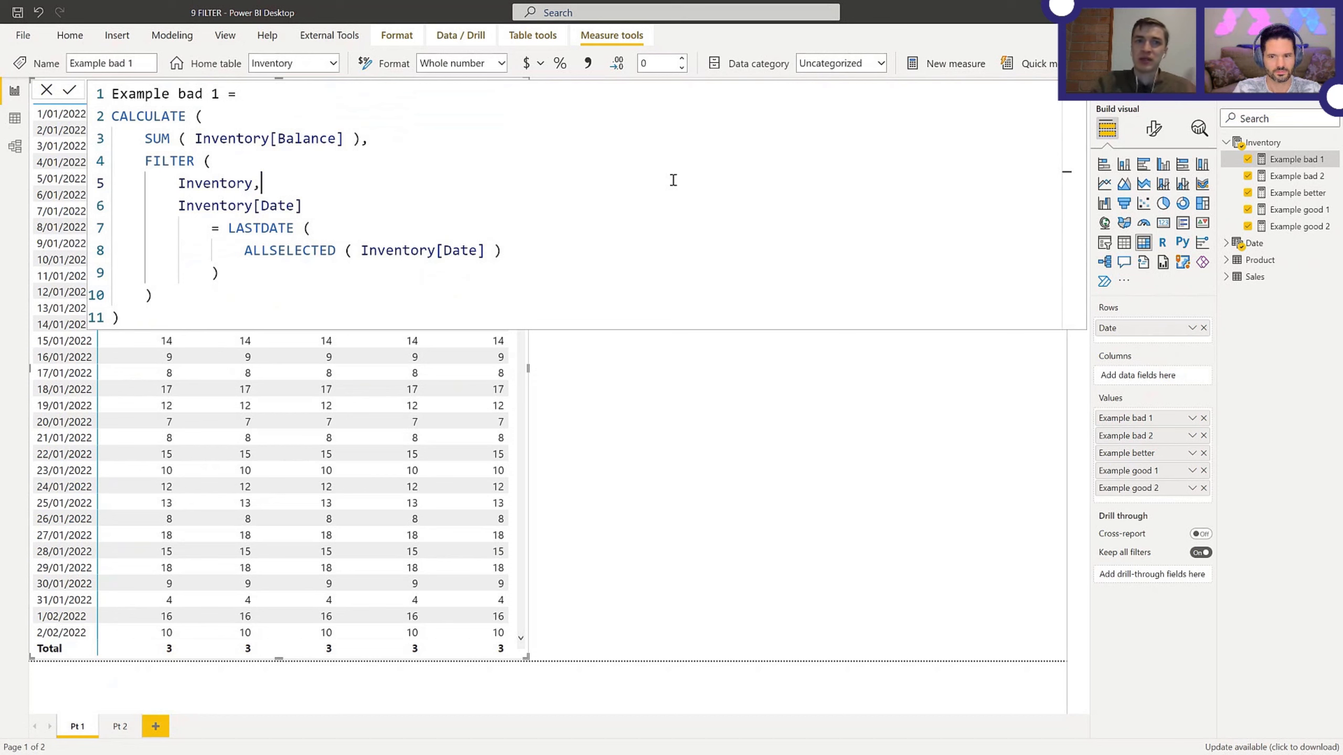
Step: In the Example bad 2 measure, replace FILTER's Inventory table argument with VALUES ( Inventory[Date] )
click(1282, 177)
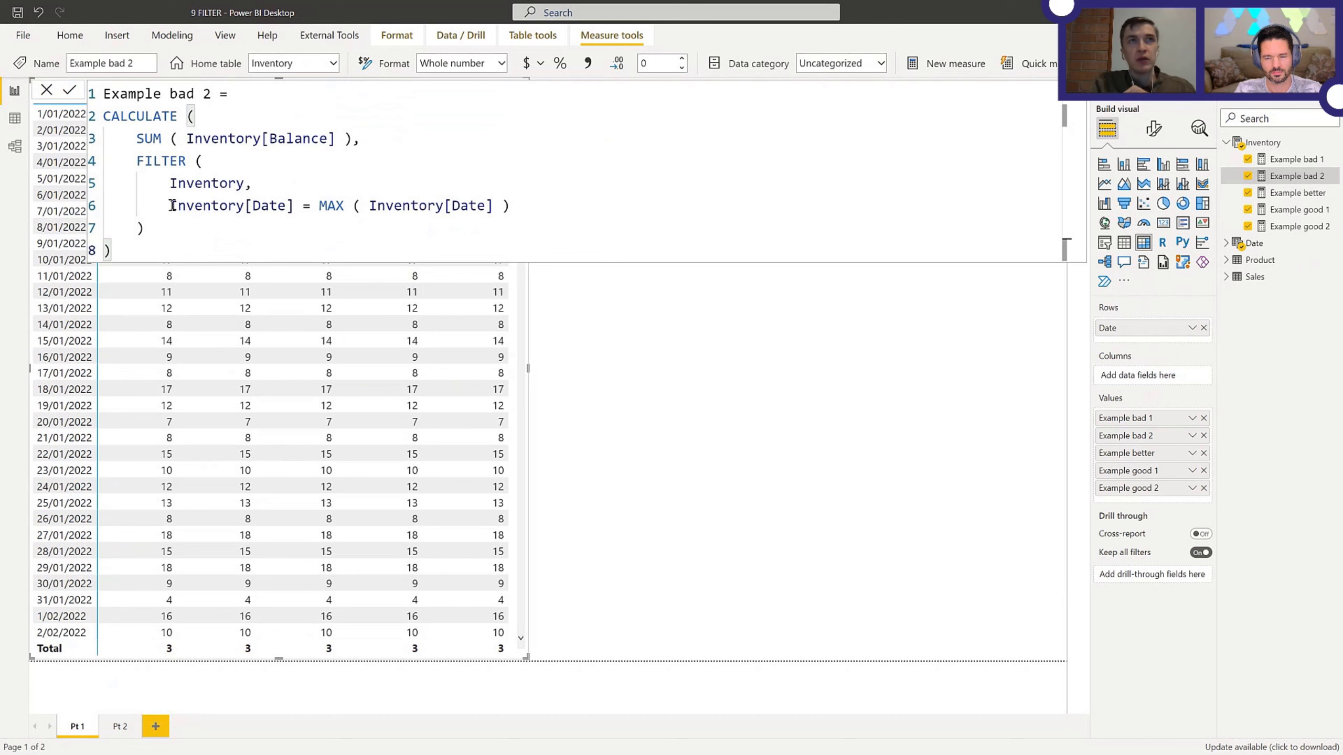
drag(170, 205, 296, 204)
key(ctrl+c)
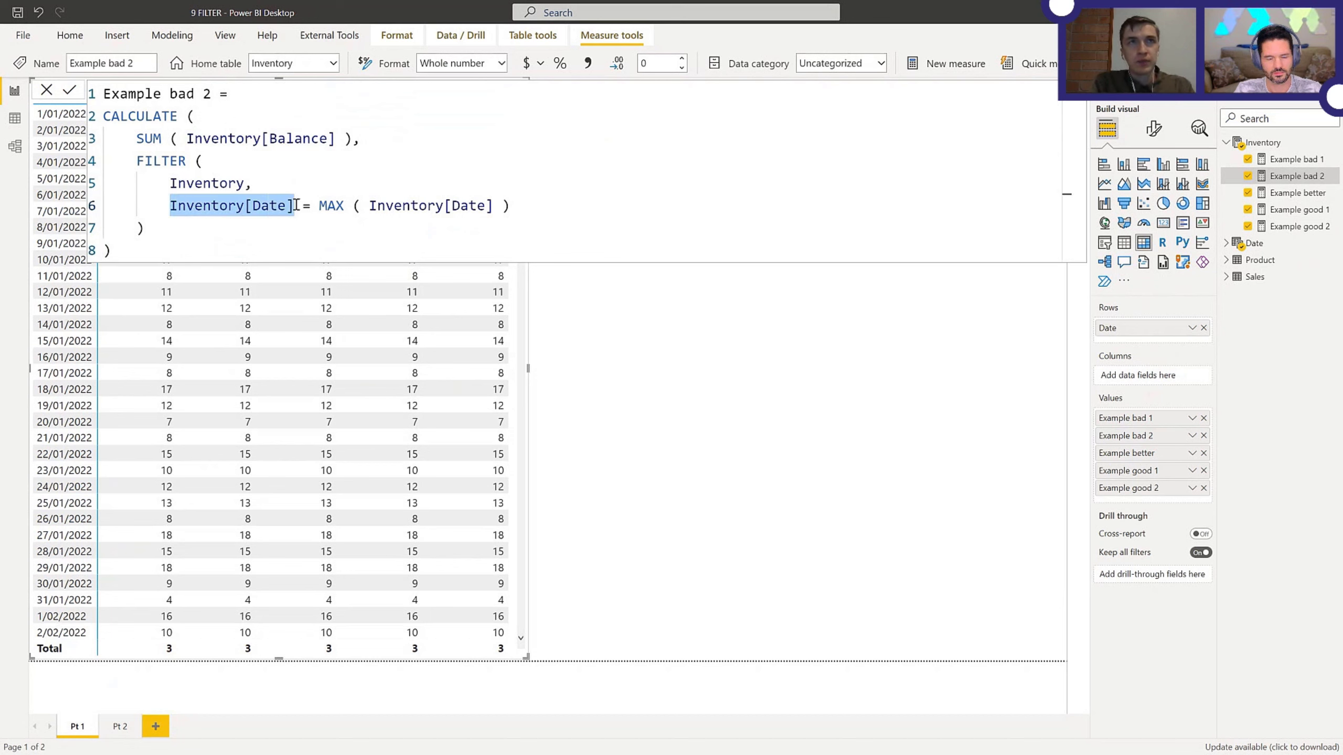
double_click(194, 183)
text(VALUES ( ,)
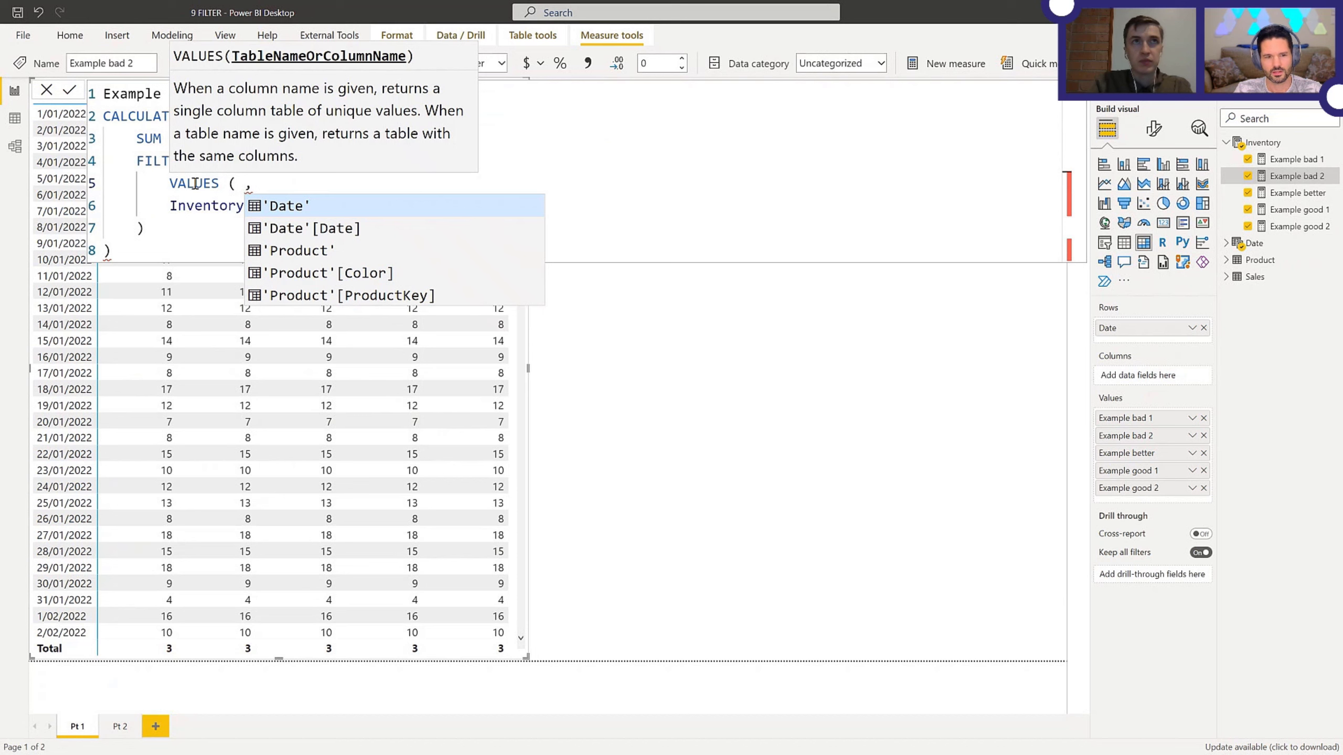
key(ctrl+v)
text())
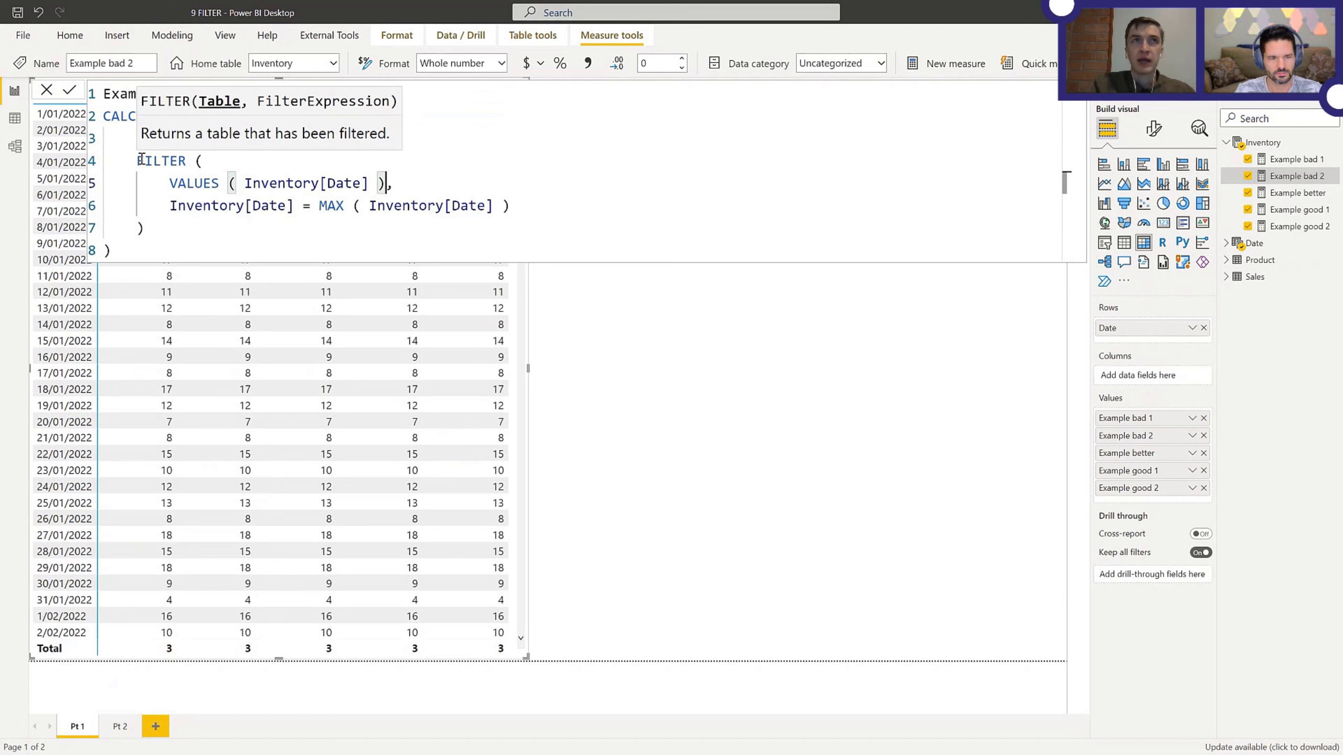
Step: Add a copy of the condition Inventory[Date] = MAX ( Inventory[Date] ) as a separate CALCULATE argument above FILTER, ending with a comma
click(170, 205)
drag(170, 205, 295, 206)
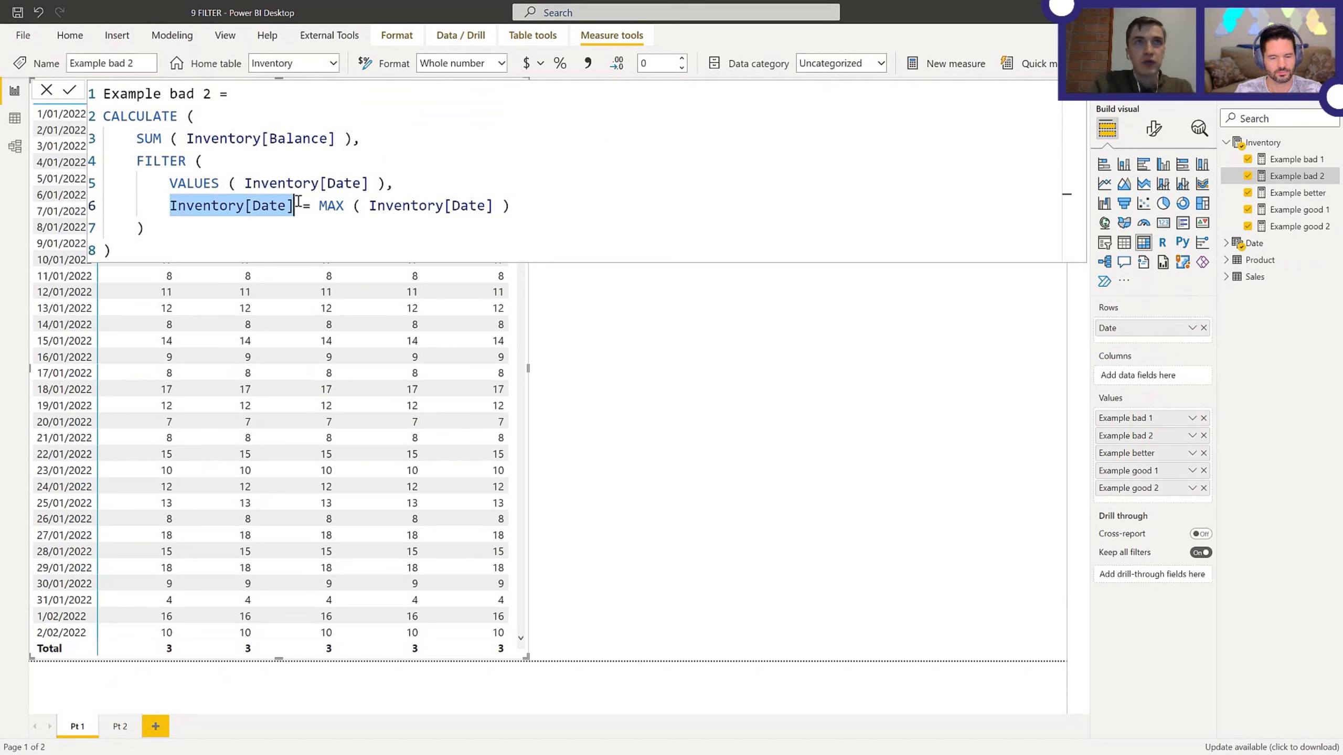
drag(170, 206, 520, 205)
key(ctrl+c)
click(411, 140)
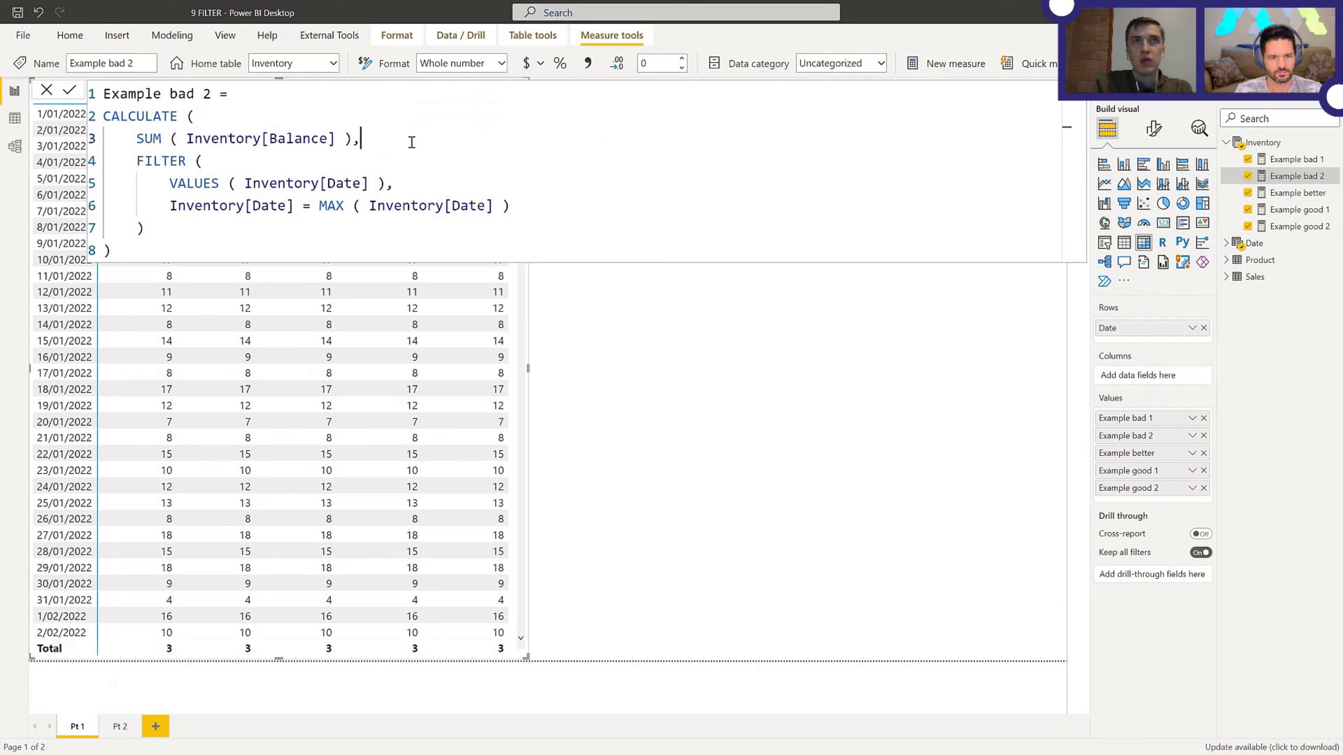
key(Return)
key(ctrl+v)
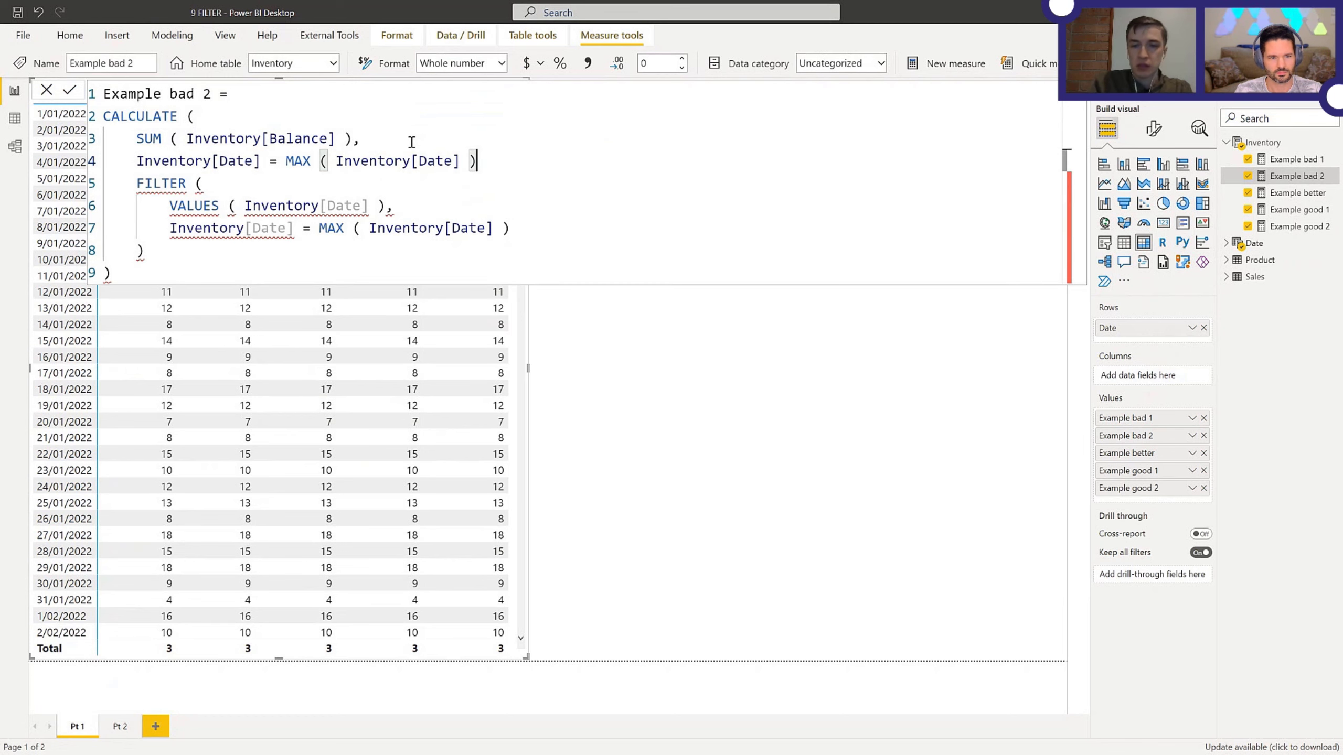
text(,)
key(Escape)
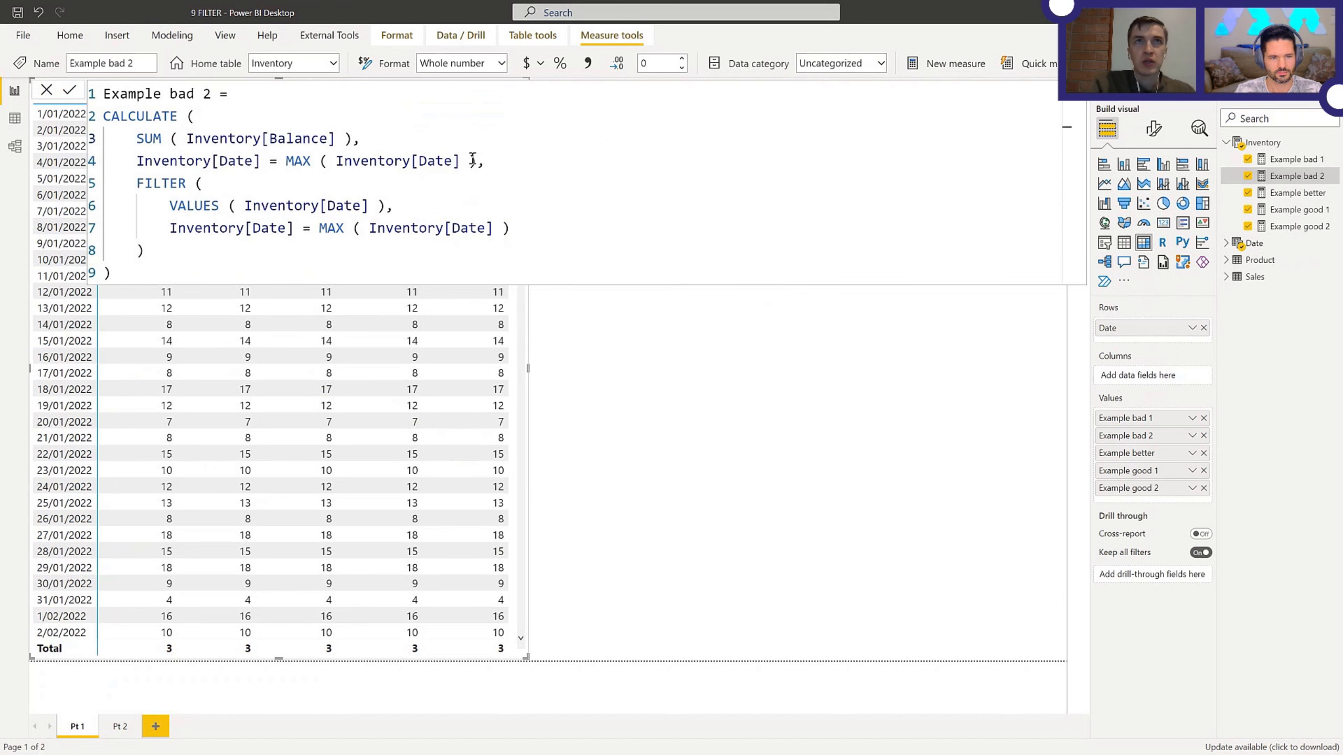
Step: Remove the duplicated Inventory[Date] = MAX ( Inventory[Date] ) condition from above FILTER
drag(479, 161, 139, 162)
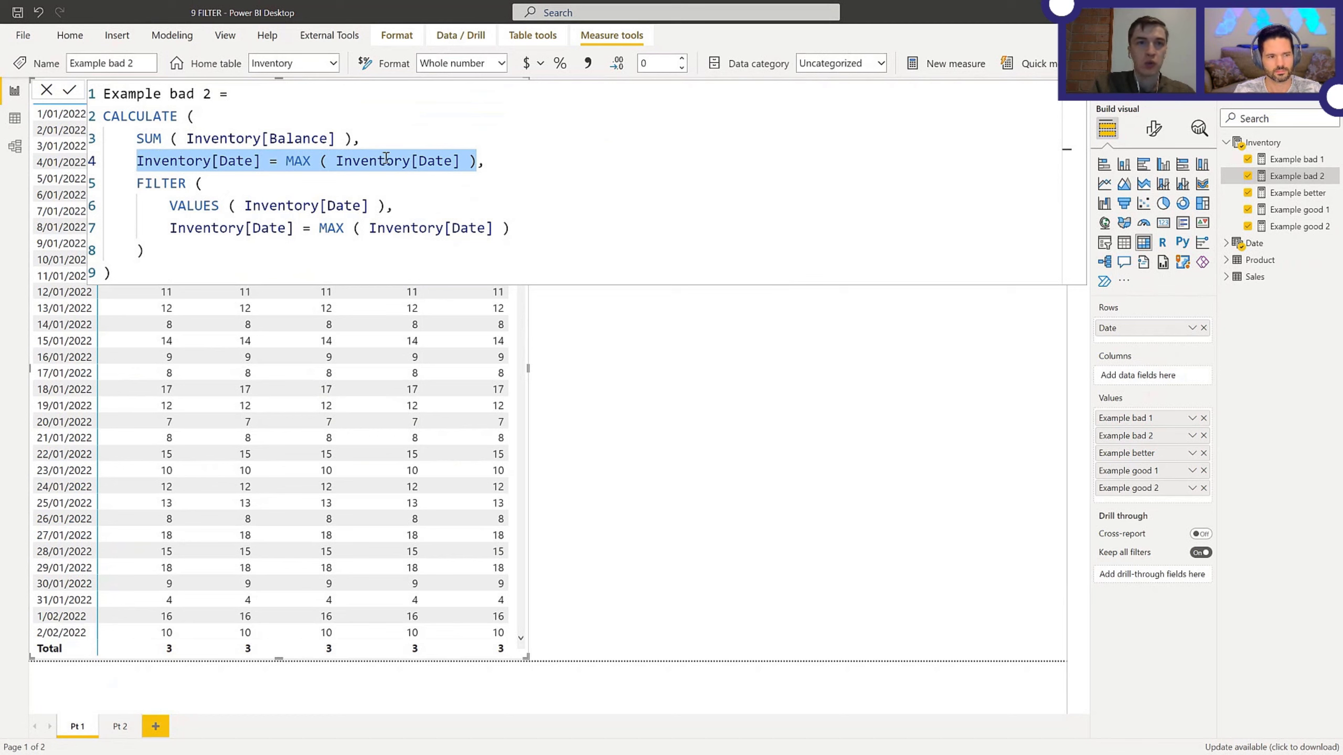
click(475, 161)
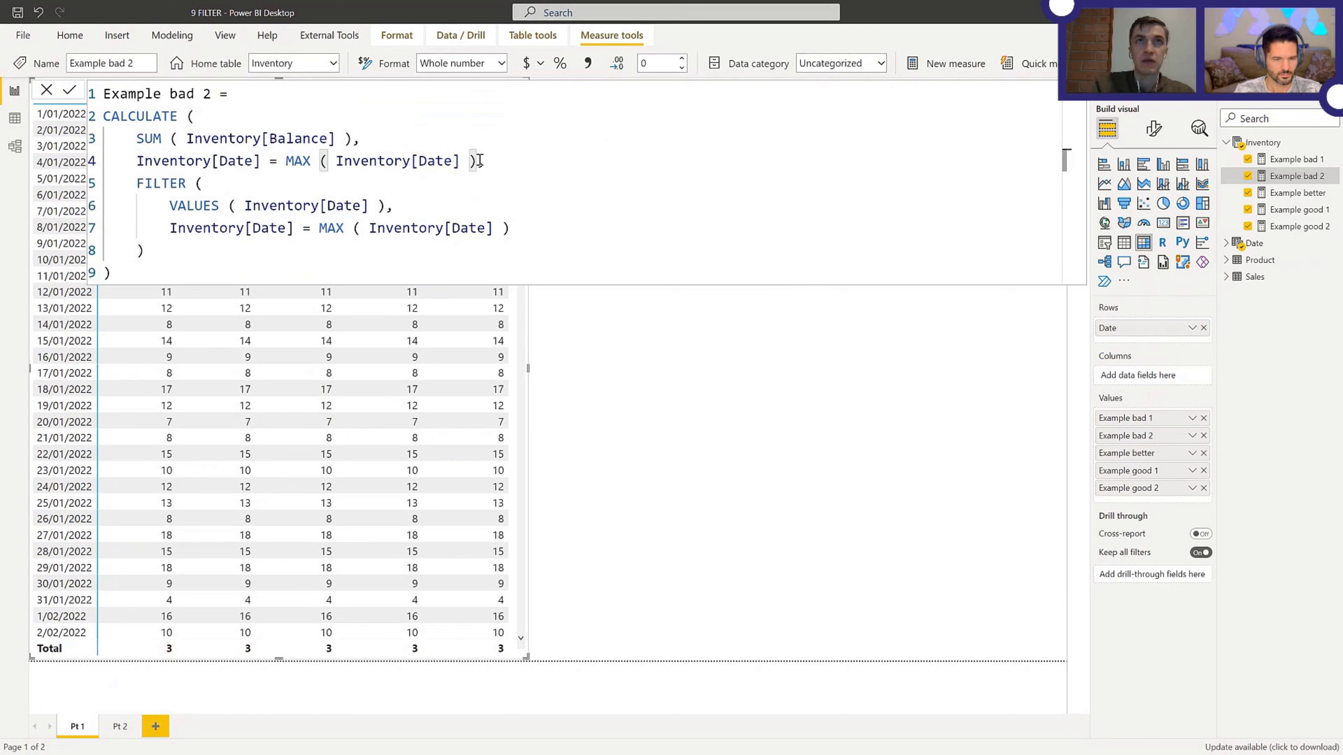
drag(479, 161, 476, 145)
key(BackSpace)
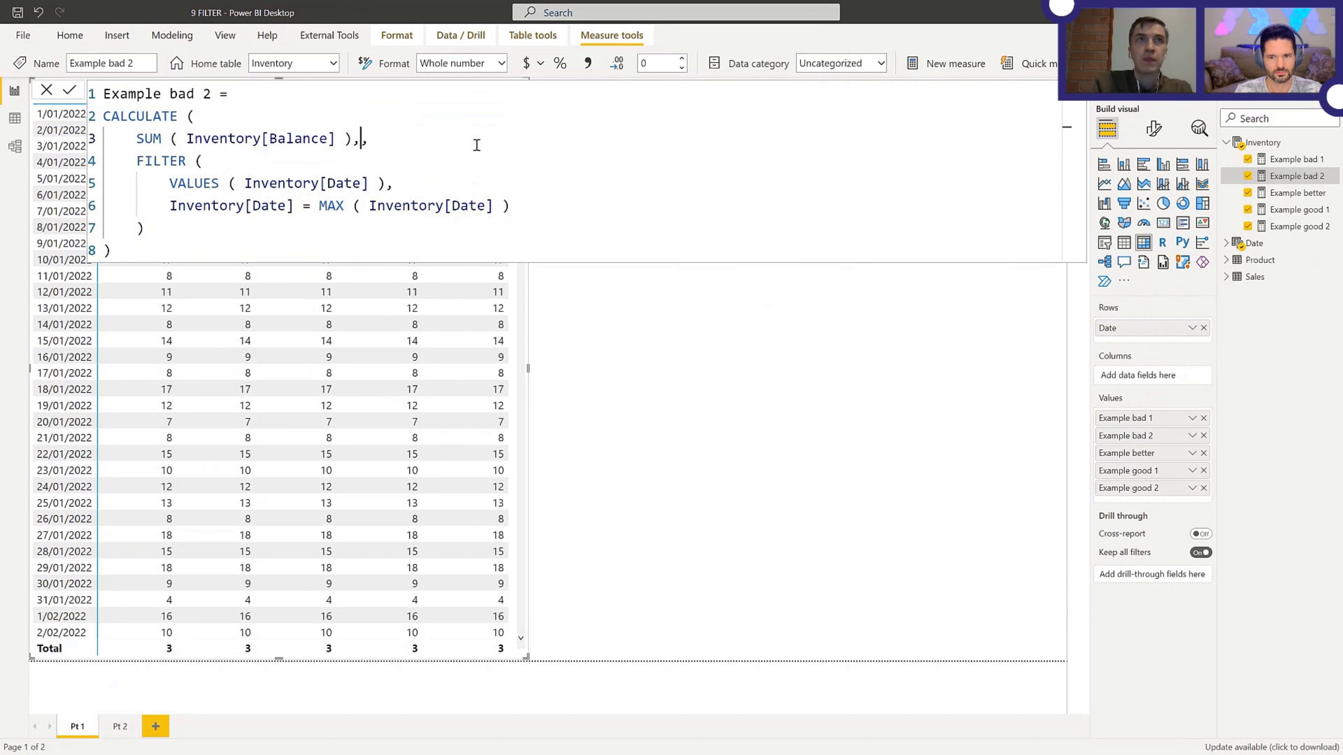
Step: Replace VALUES with ALL around Inventory[Date] in FILTER's table argument
double_click(205, 183)
text(ALL)
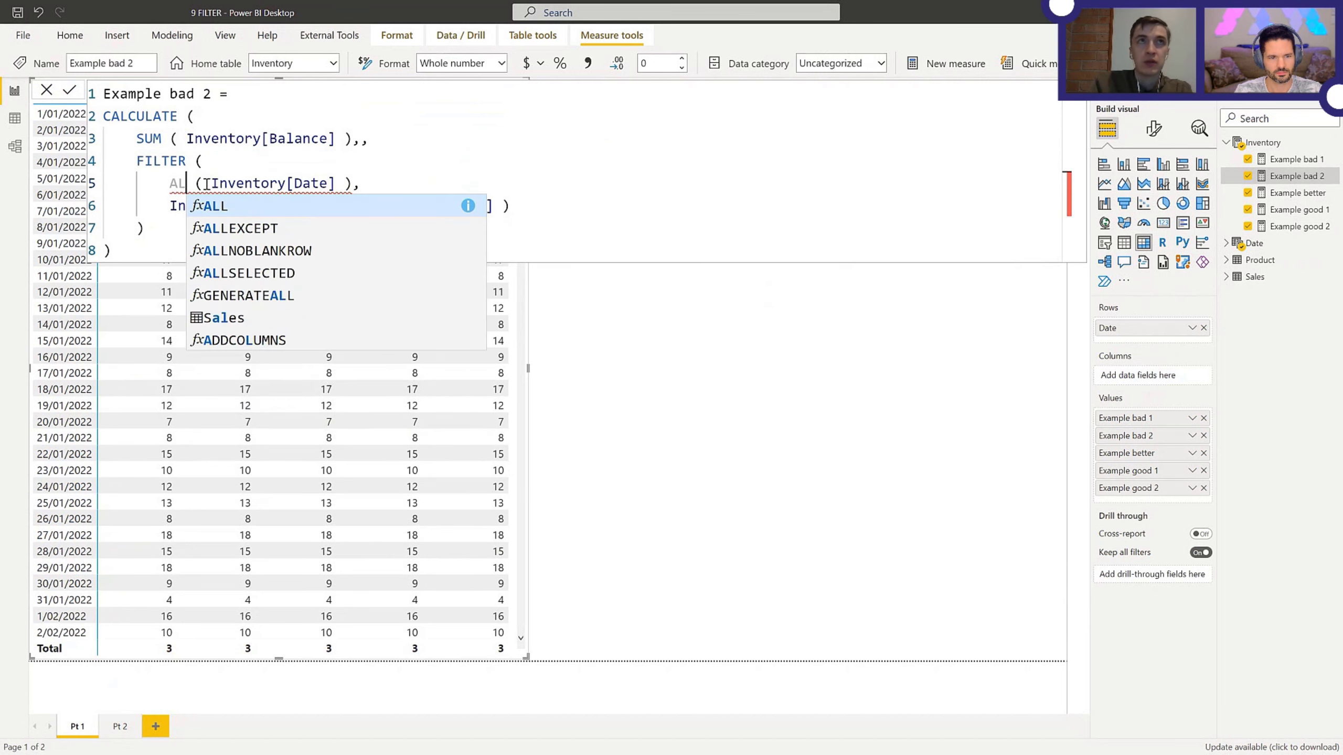
click(212, 166)
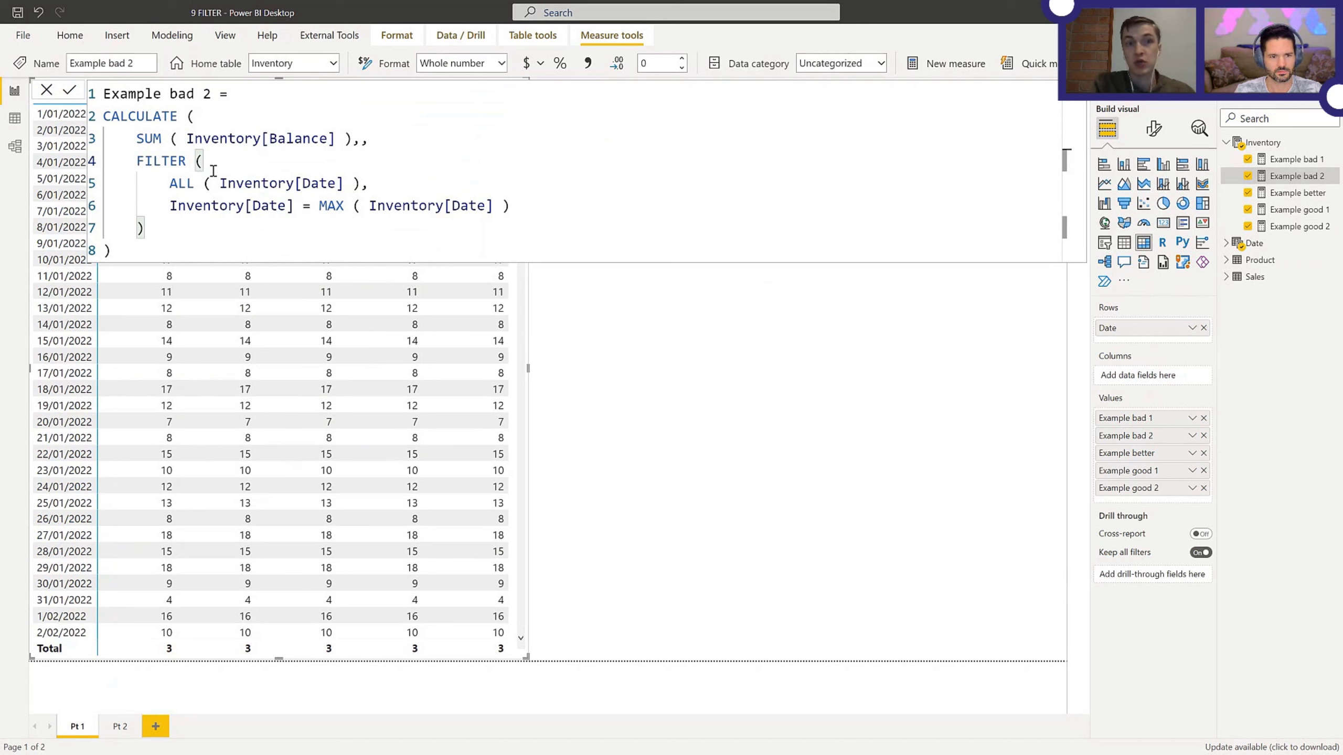
Step: Switch the function around Inventory[Date] in FILTER's table argument back to VALUES
click(178, 183)
double_click(180, 183)
text(VALUES)
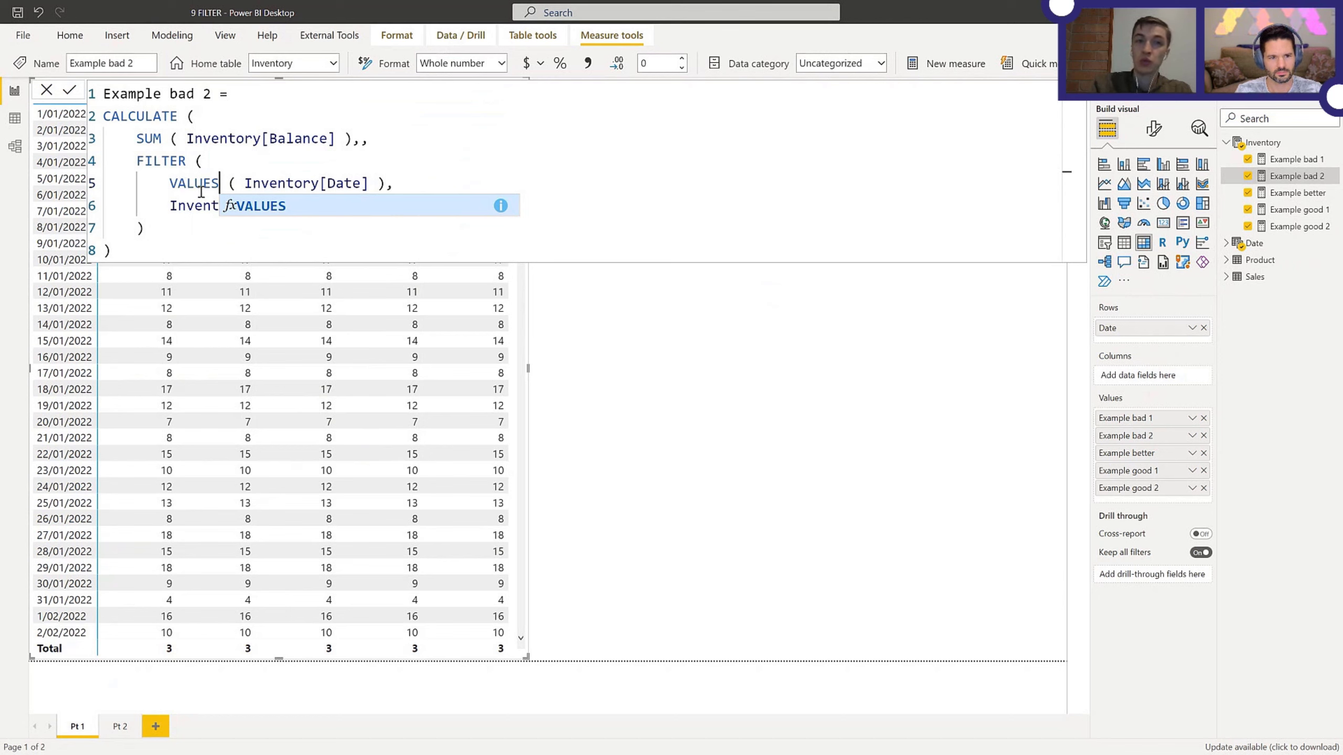
click(237, 181)
drag(244, 183, 368, 183)
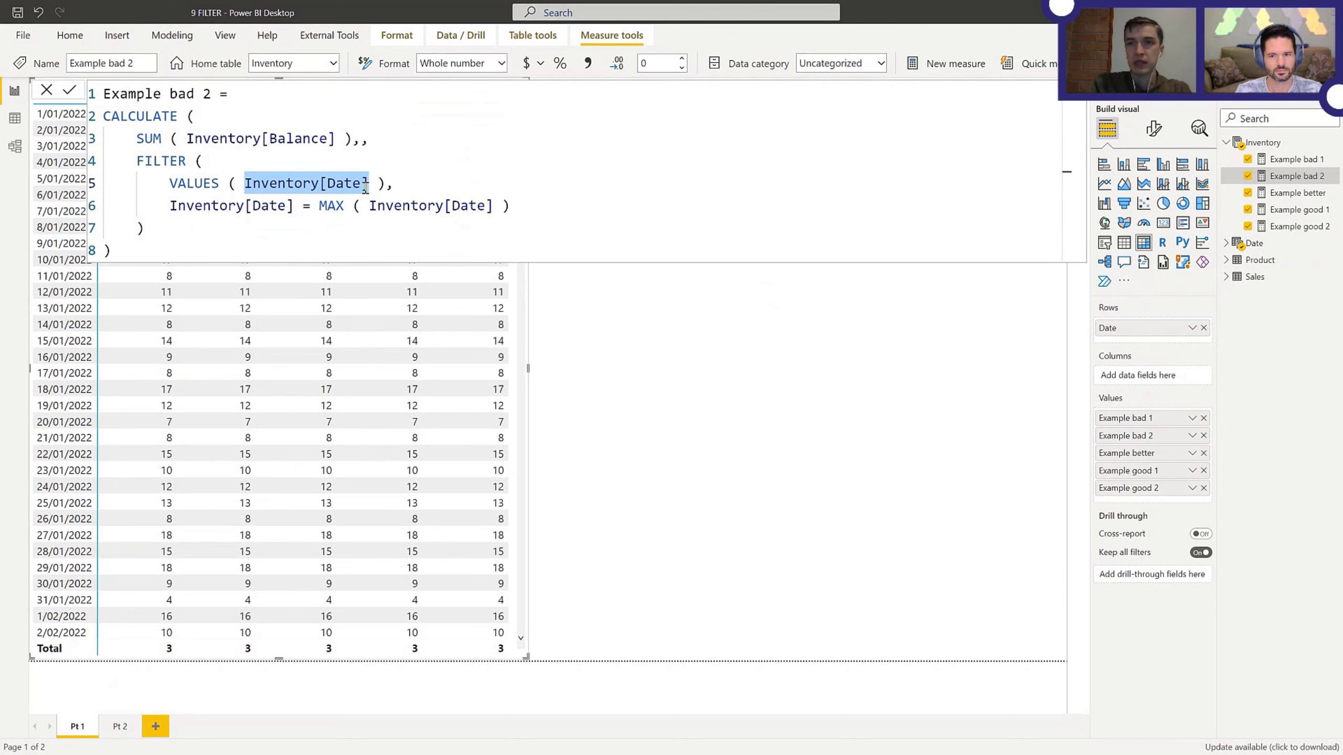
click(214, 182)
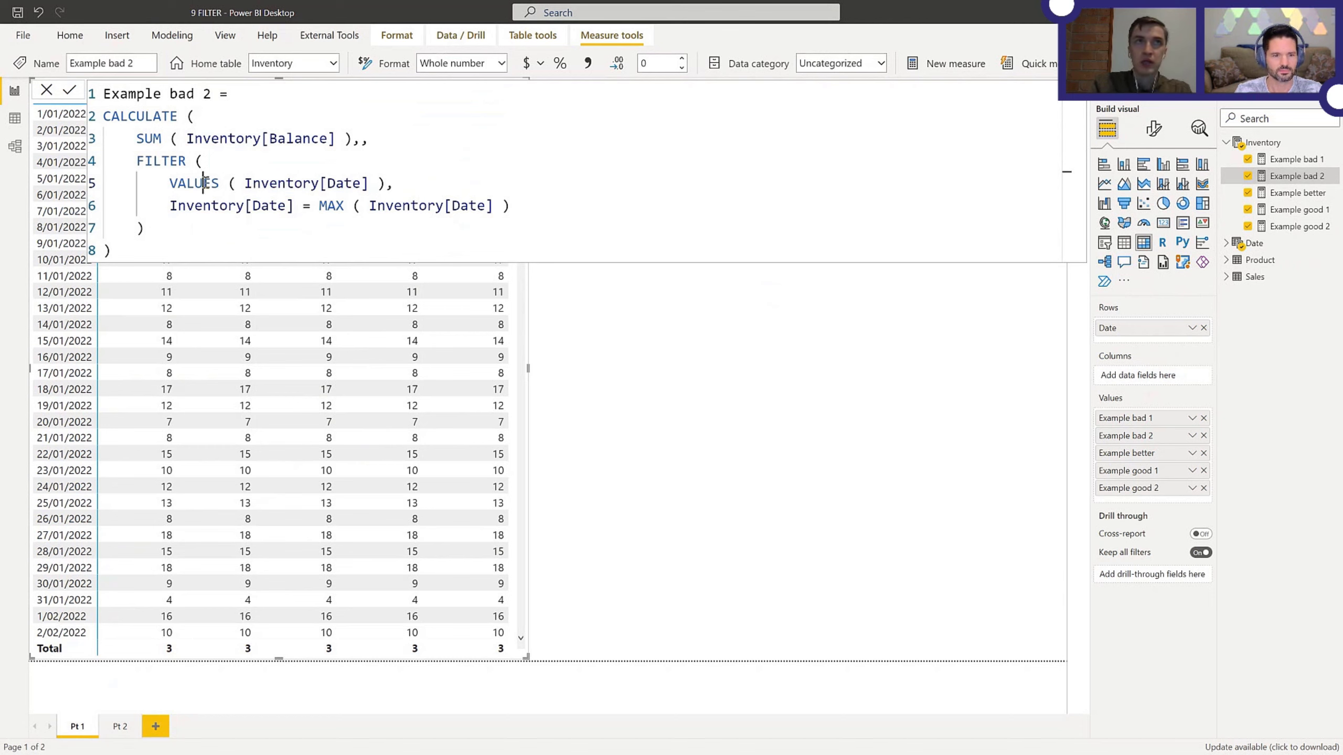
Step: Change FILTER's table argument to ALL ( Inventory[Date] ) again
double_click(201, 183)
text(ALL)
click(205, 165)
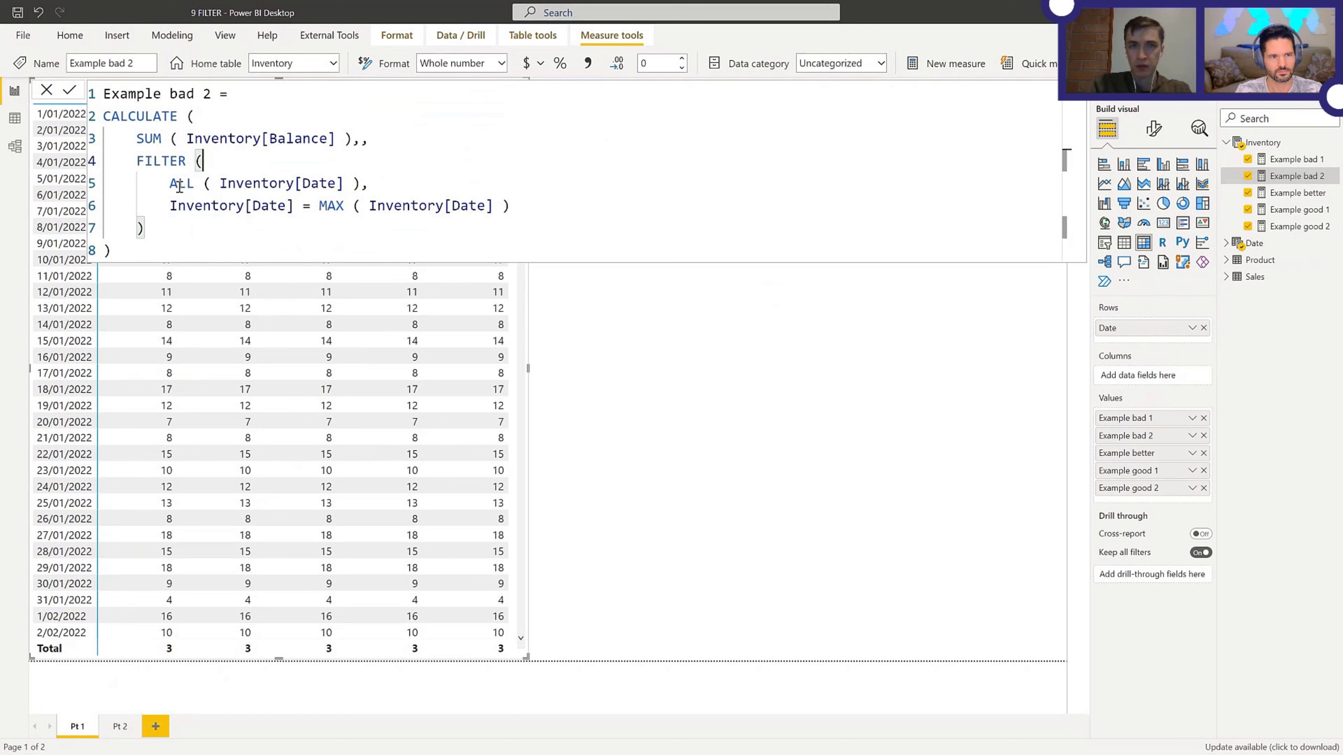
Step: Replace the FILTER ( ALL ( … ) ) wrapper with KEEPFILTERS around Inventory[Date] = MAX ( Inventory[Date] ), and delete the leftover closing parenthesis
drag(136, 161, 171, 198)
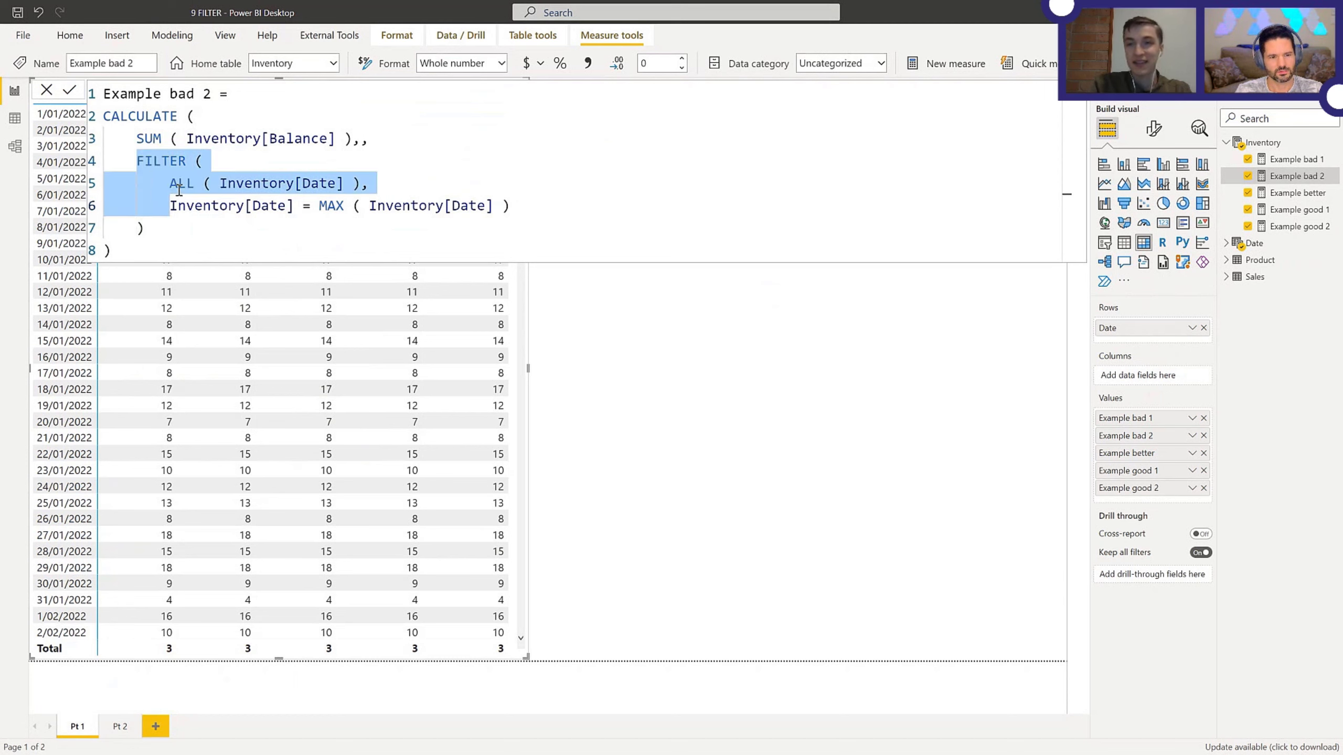
text(KEEPFILTERS(Inventory[Date] = MAX)
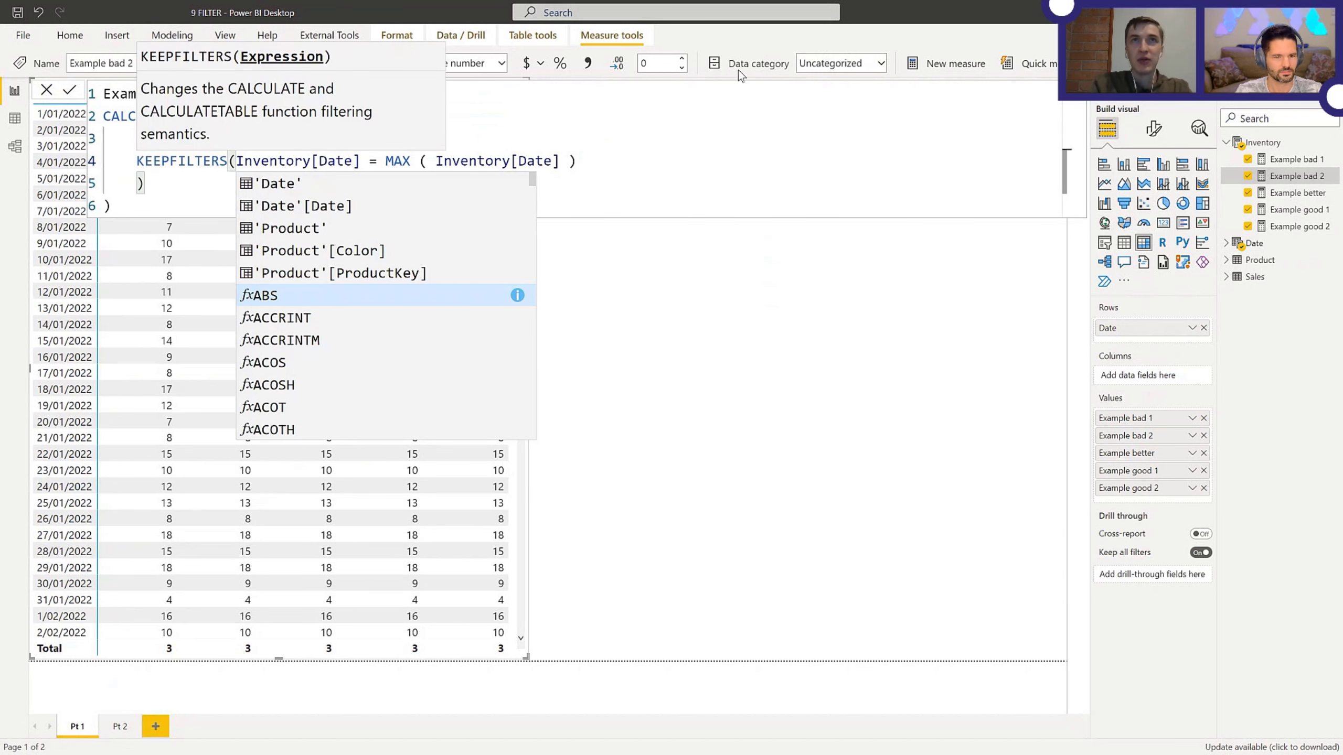
click(609, 156)
text())
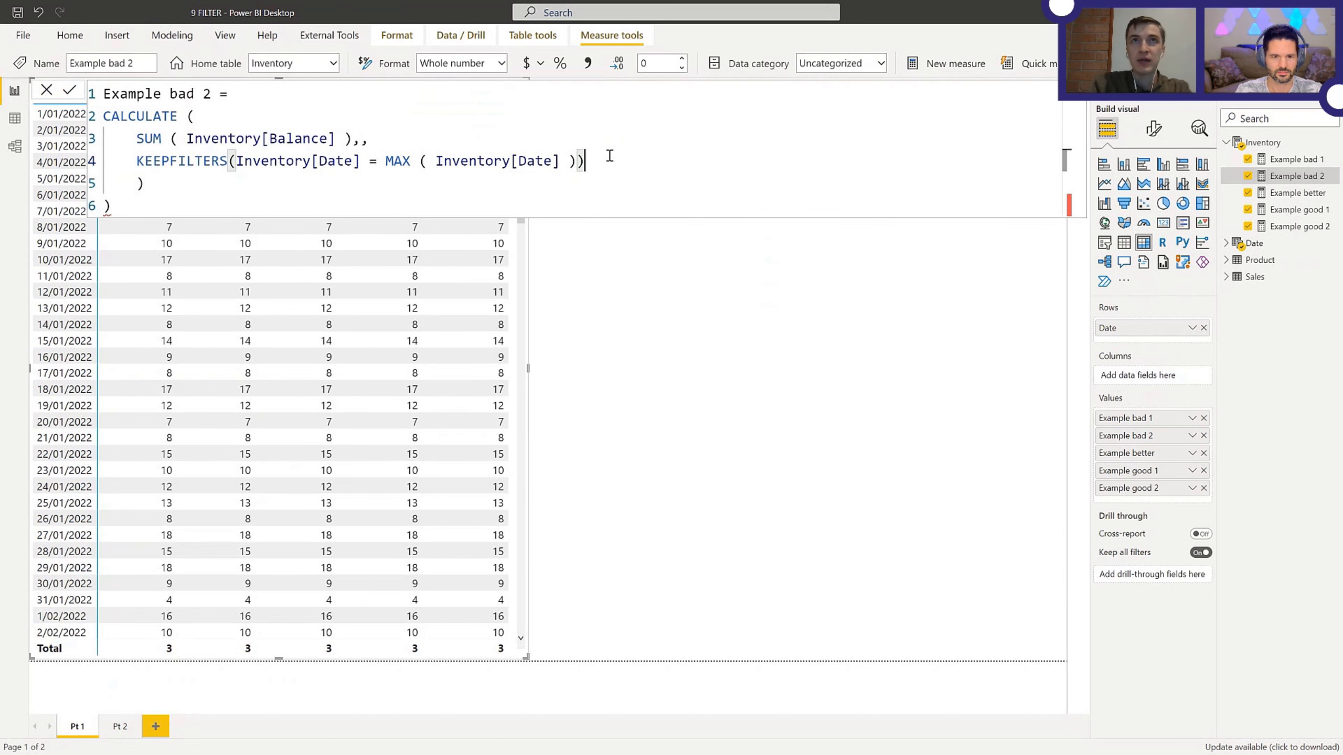
key(ctrl+Delete)
key(ctrl+Delete)
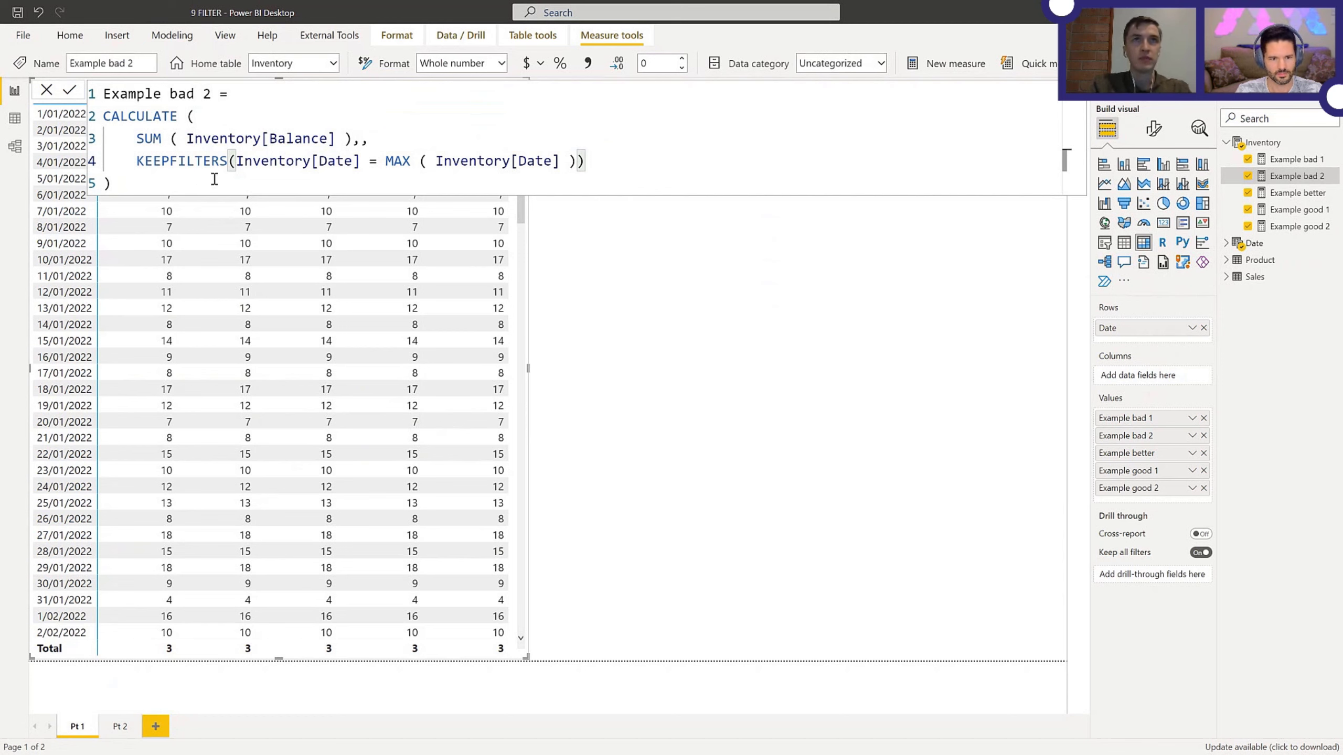
Step: Delete the redundant second comma after SUM ( Inventory[Balance] ) in the Example bad 2 formula
click(394, 159)
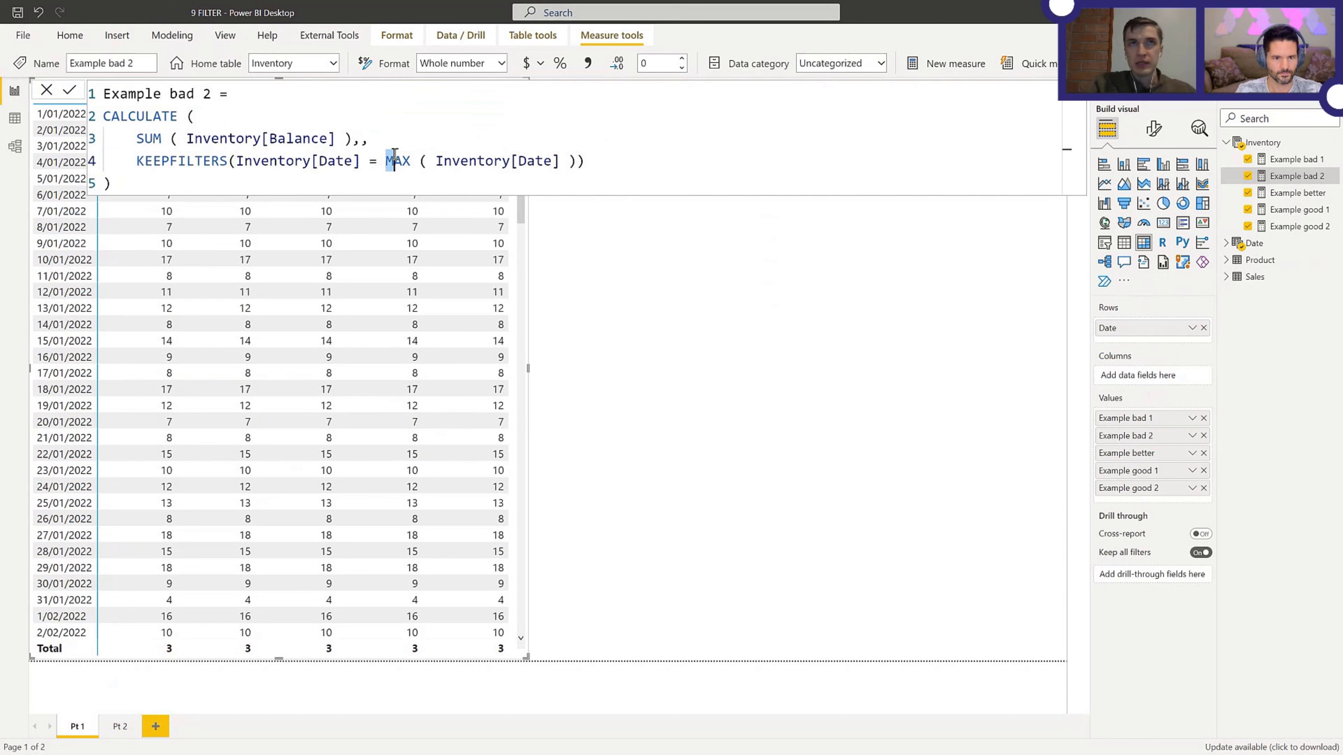
drag(394, 159, 577, 161)
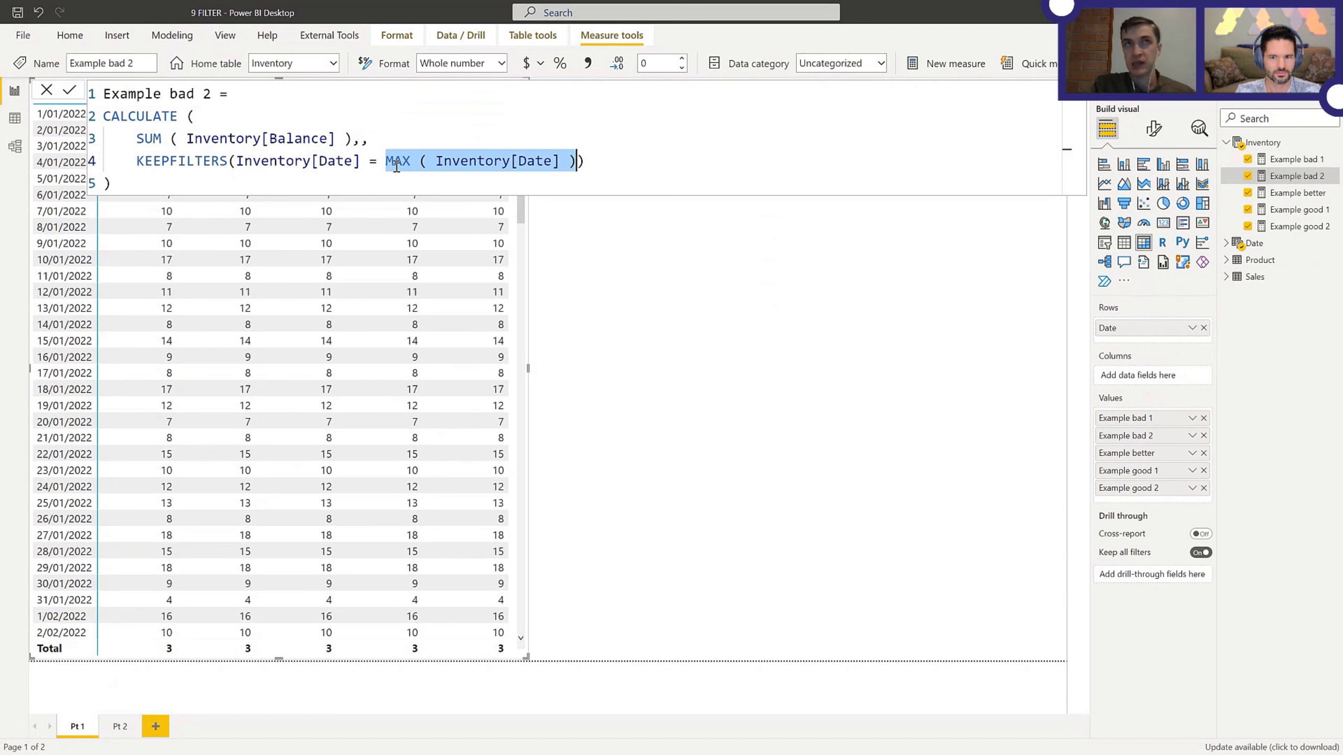
click(396, 138)
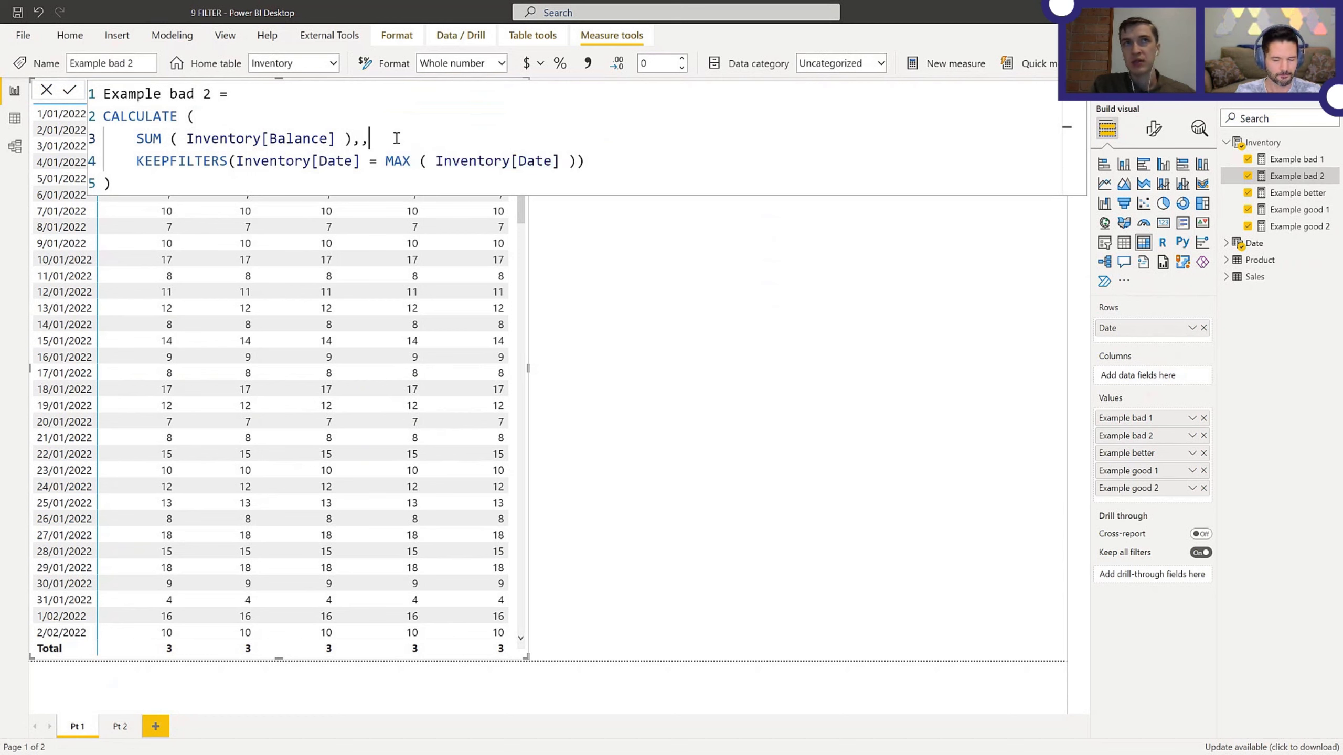
key(BackSpace)
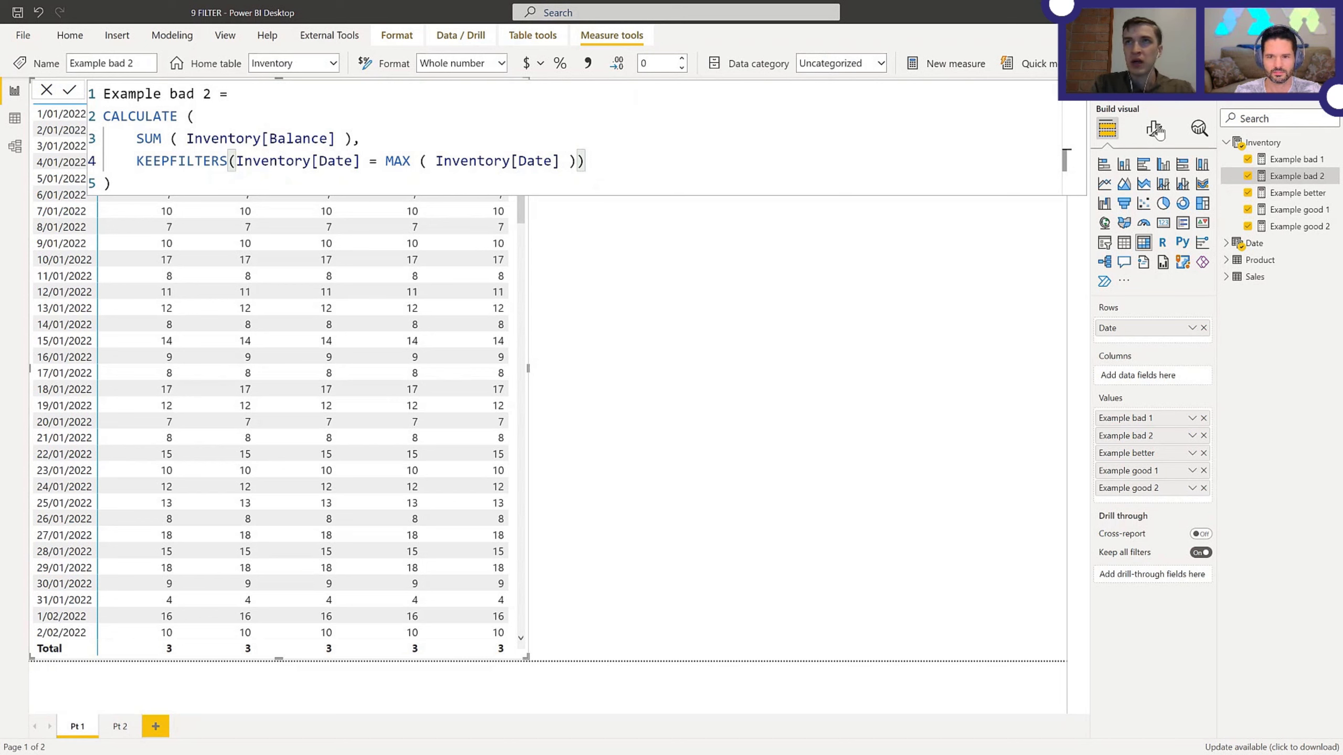
Step: Review the formulas of Example better, Example good 1, Example good 2 and Example bad 1, plus the matrix's last dates
click(1297, 192)
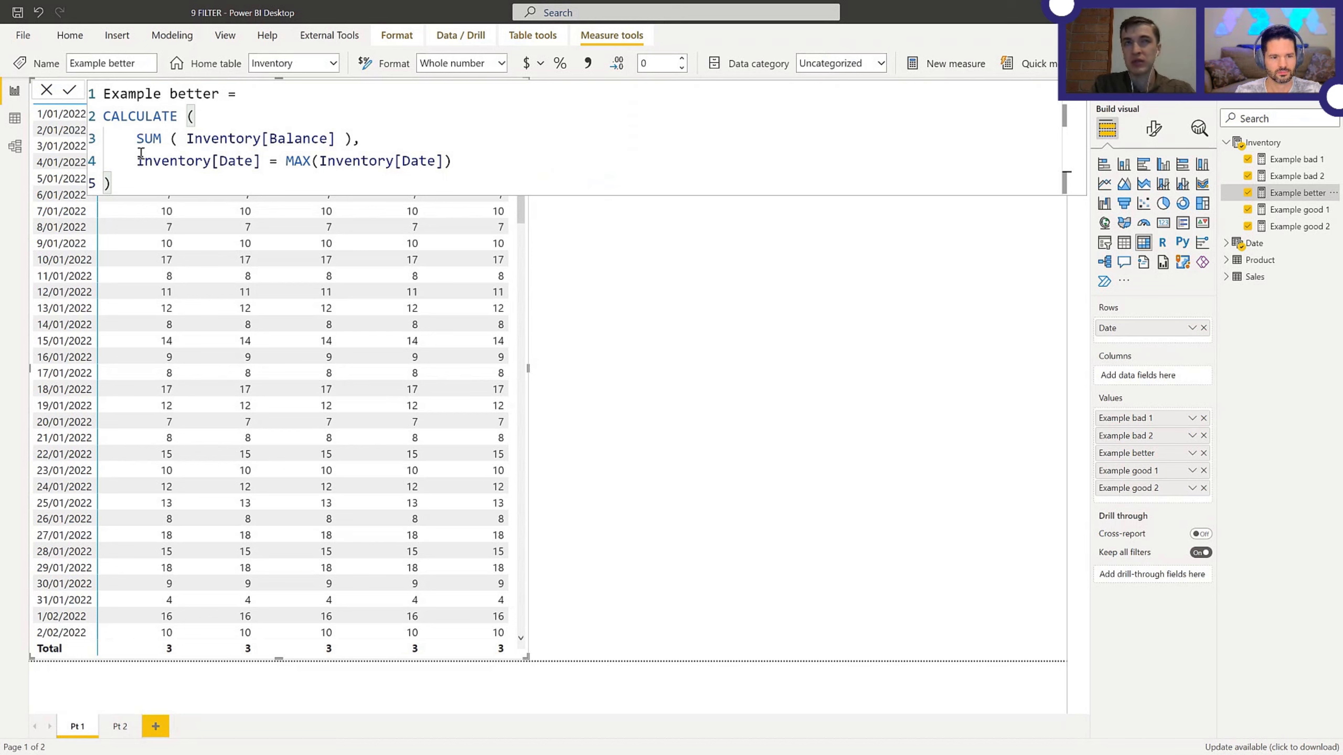
click(1292, 210)
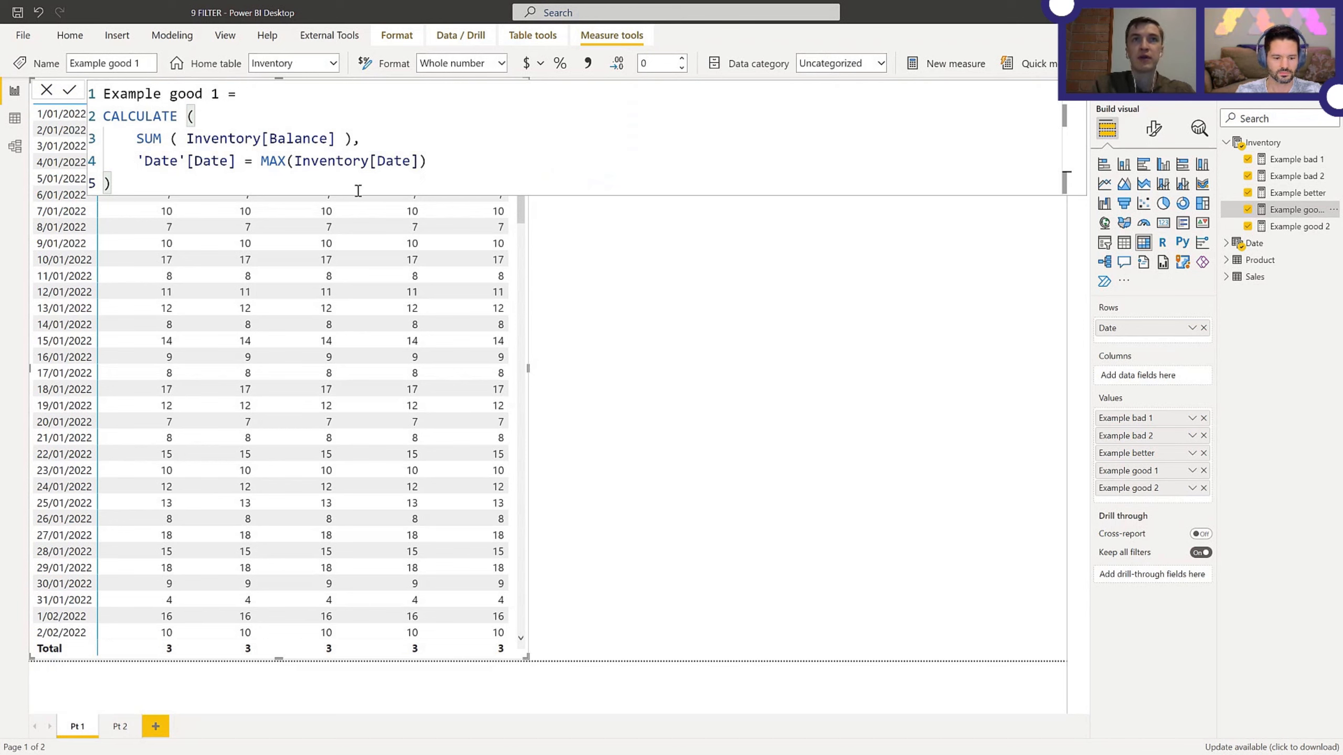
scroll(488, 392, down, 5)
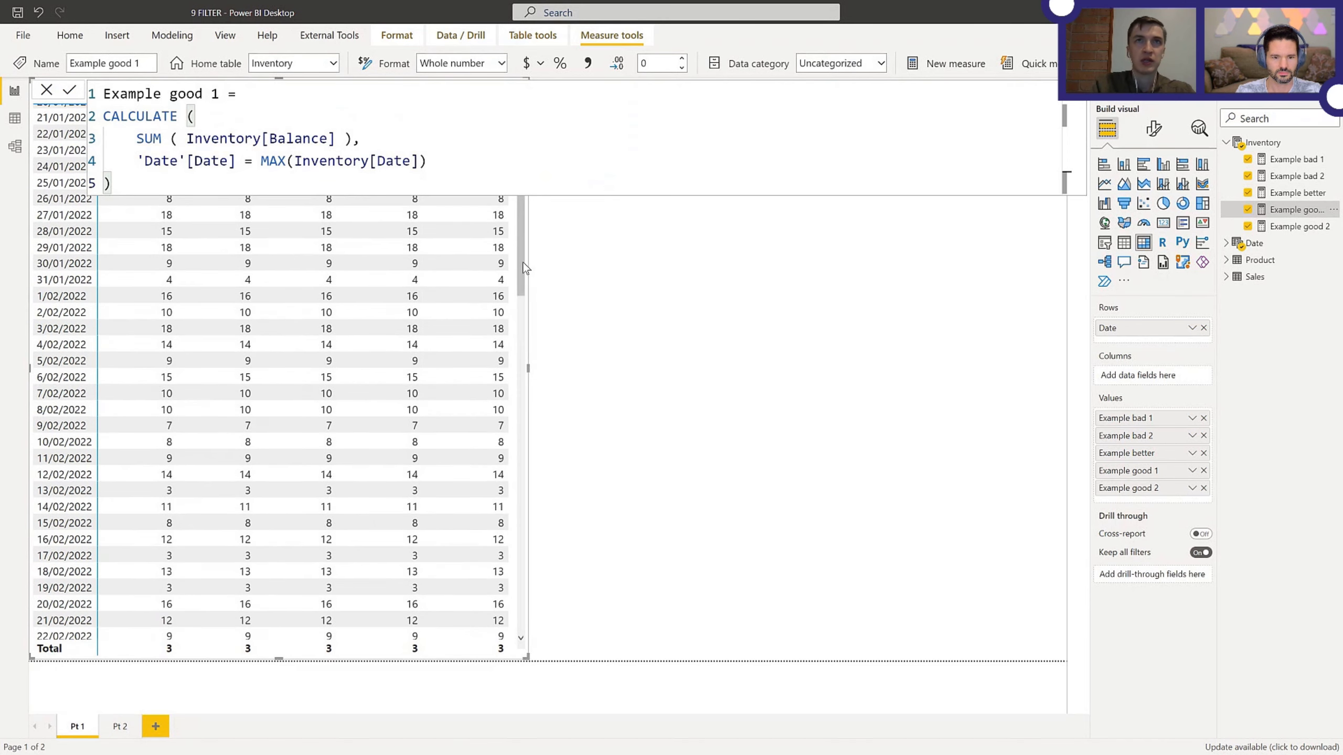
drag(522, 262, 538, 607)
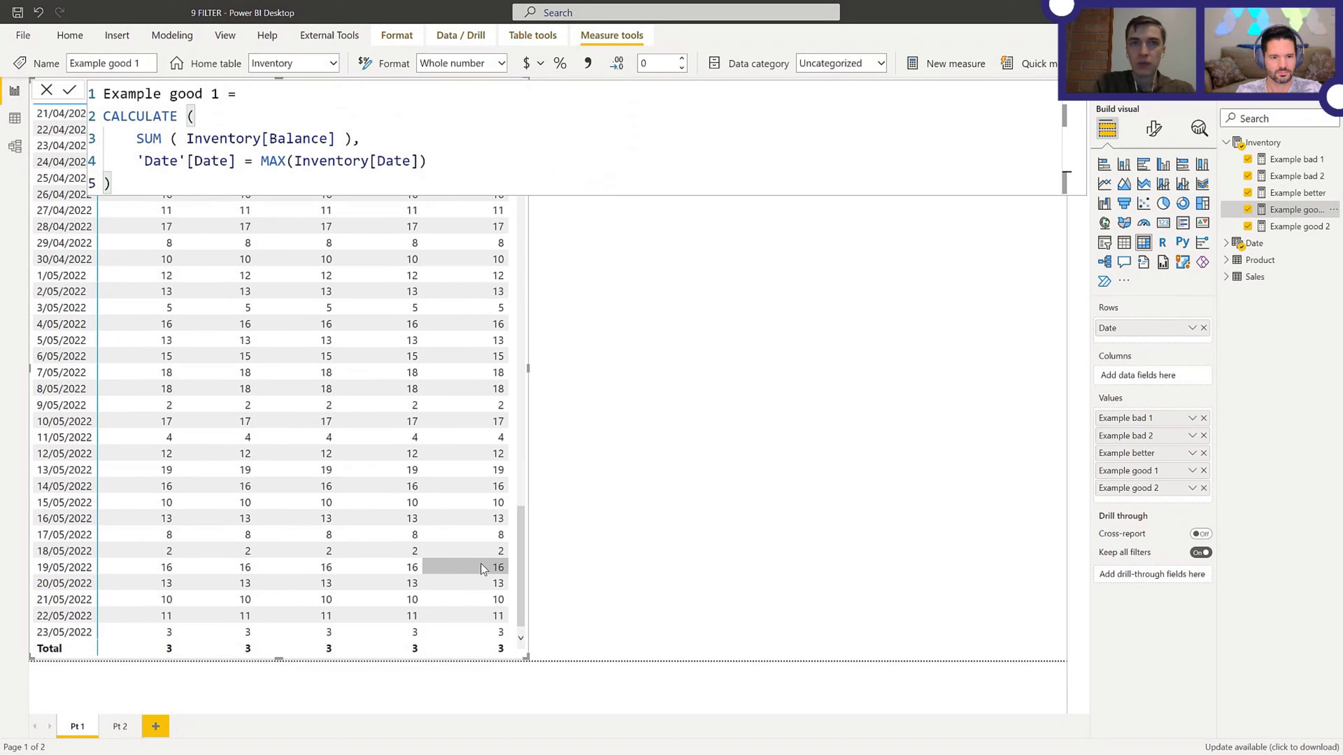
click(1298, 228)
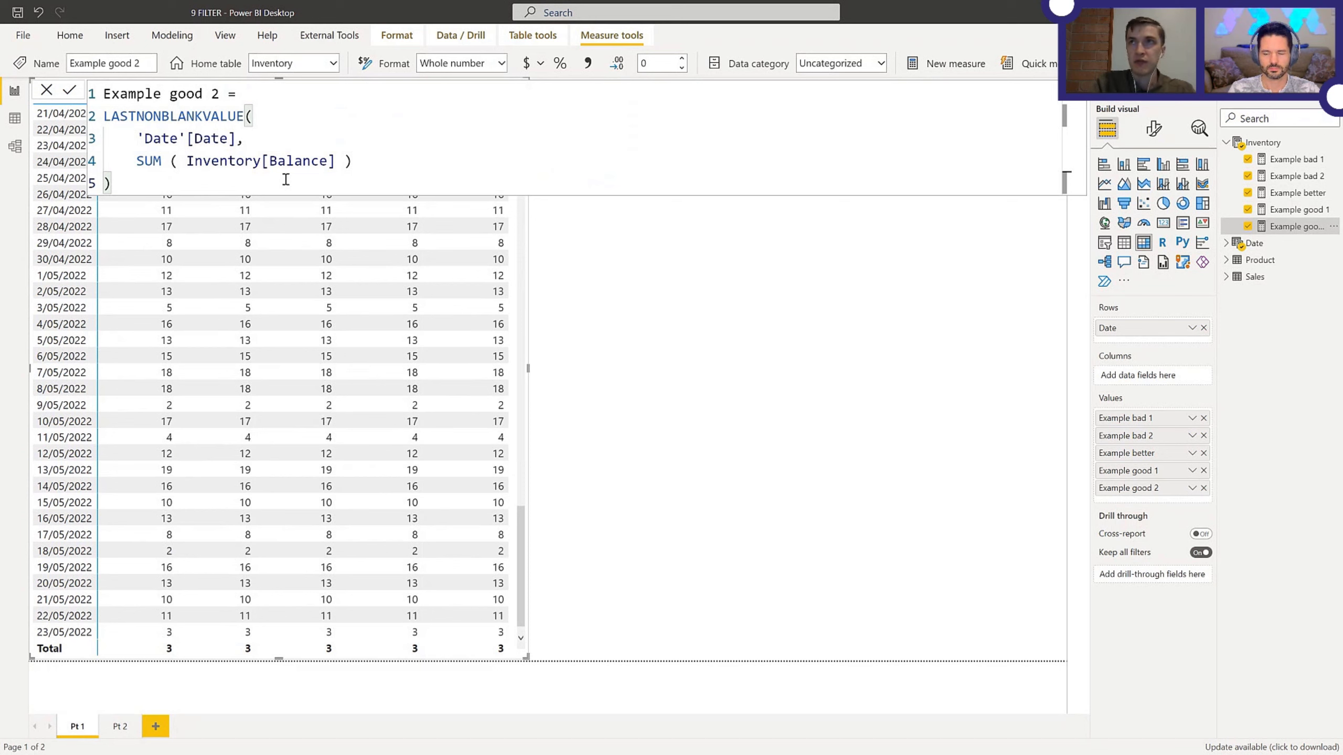
click(1291, 162)
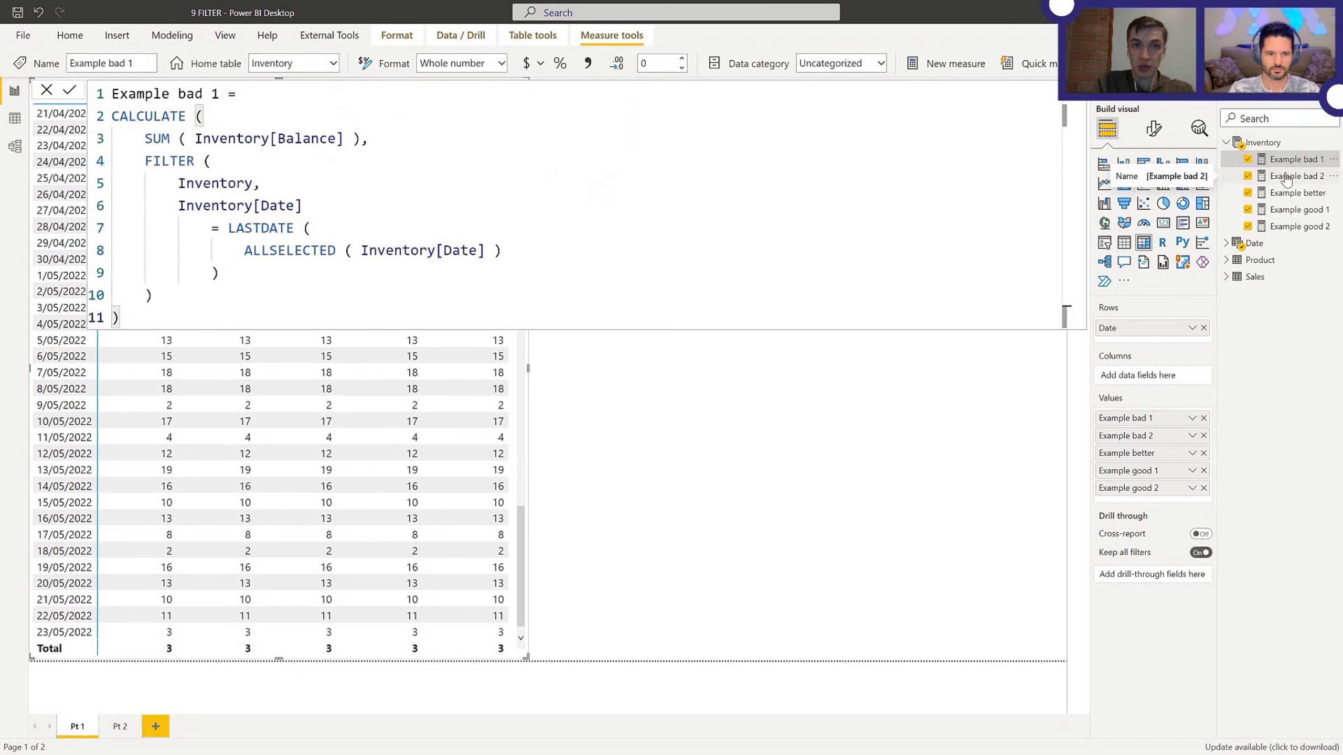
Step: Review the formulas of the measures Example bad 2, Example good 1 and Example good 2
click(1287, 178)
click(1290, 210)
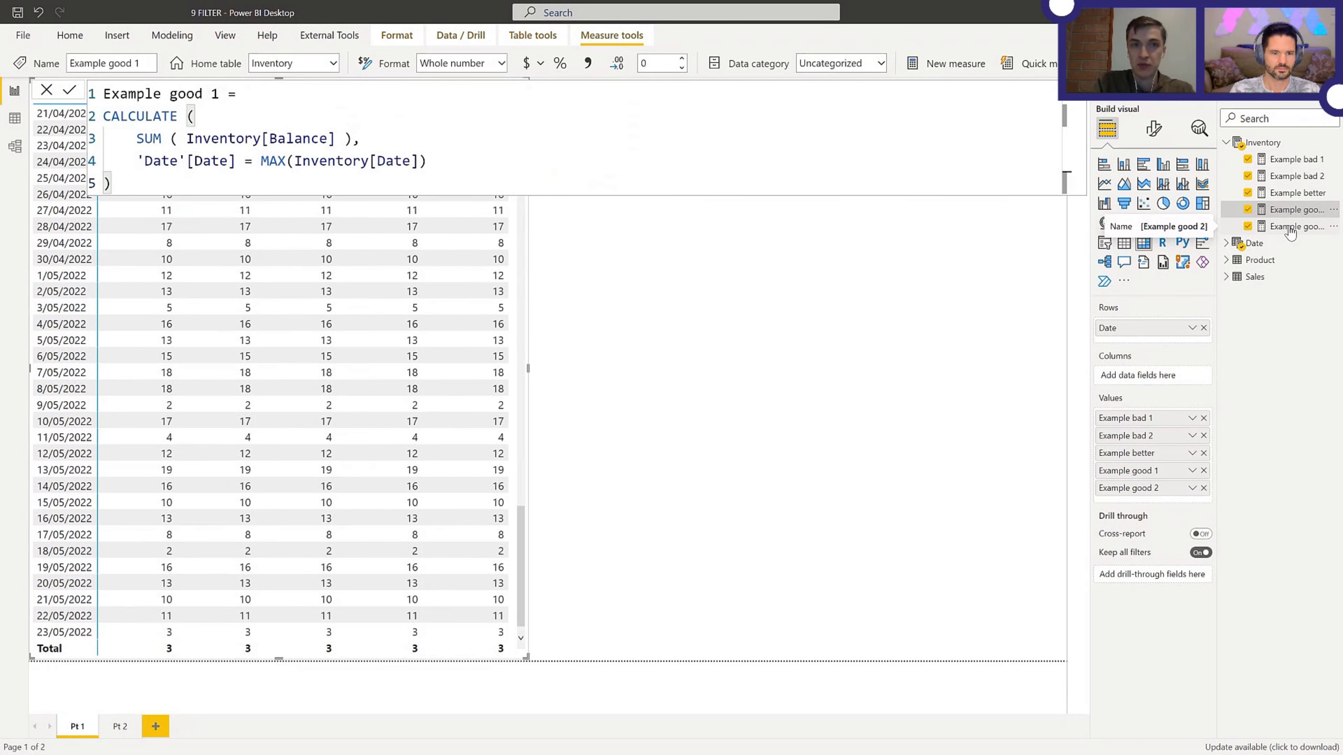
click(1290, 229)
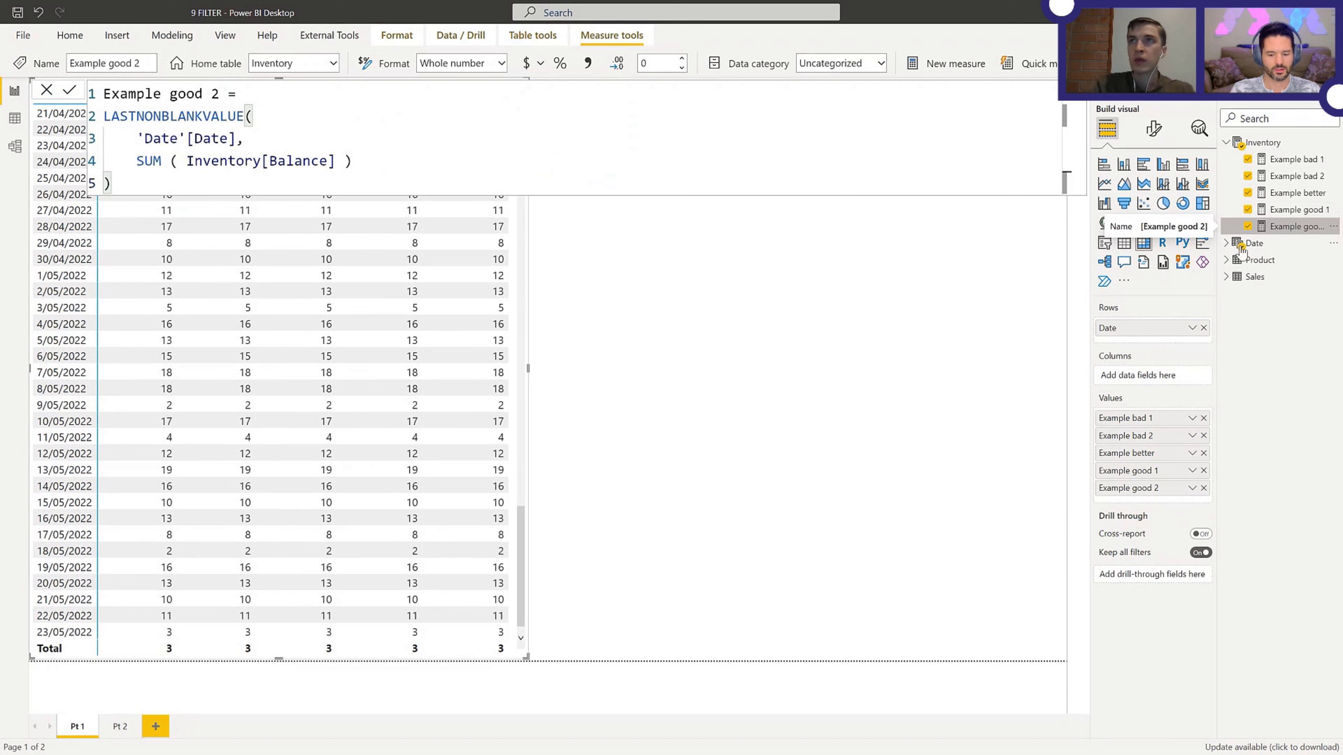
click(480, 141)
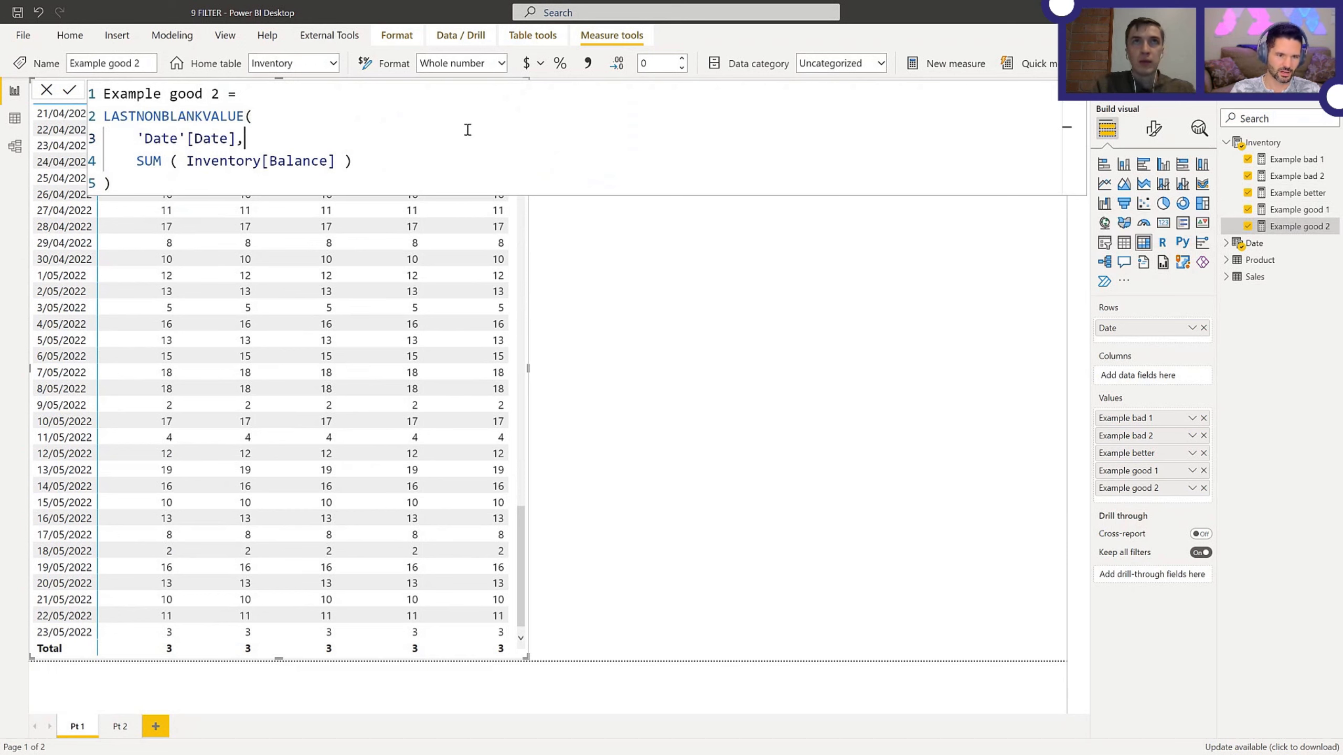
Step: Launch DAX Studio as an external tool for this model and maximize its window
click(350, 38)
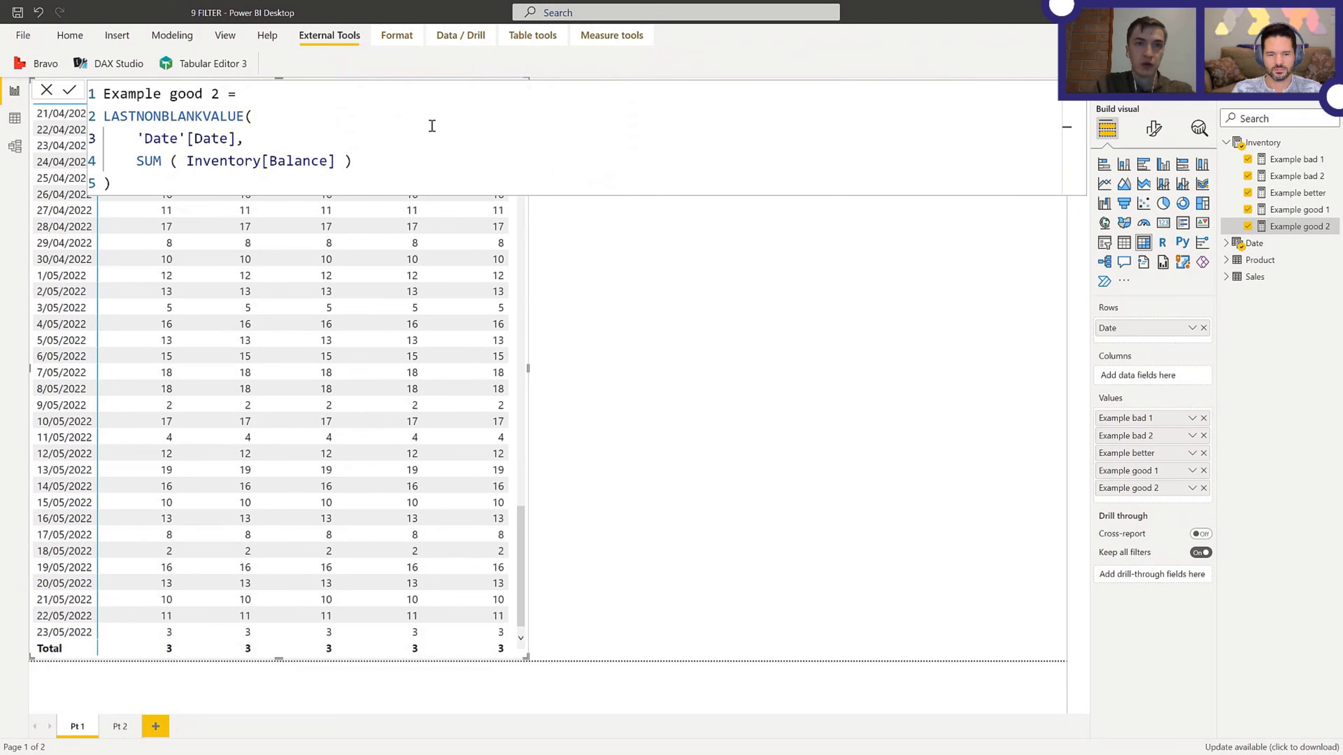
click(137, 68)
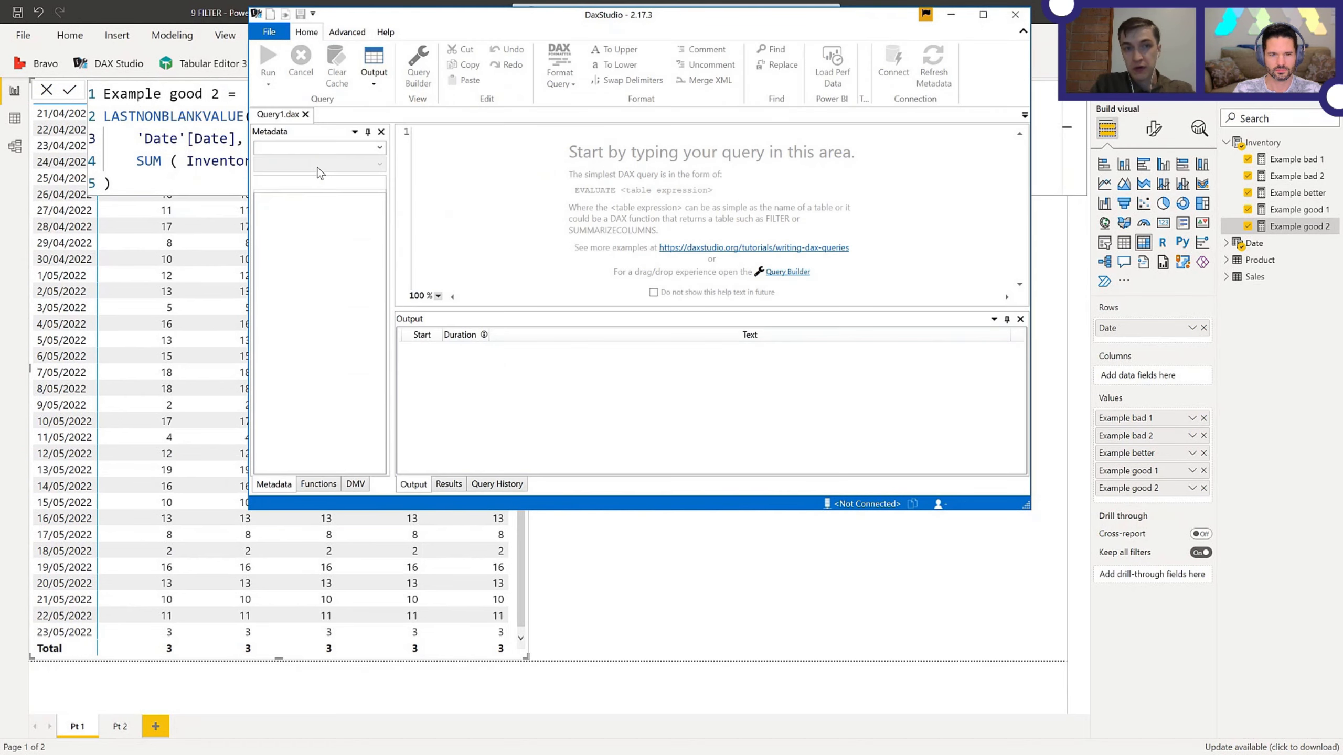
click(979, 15)
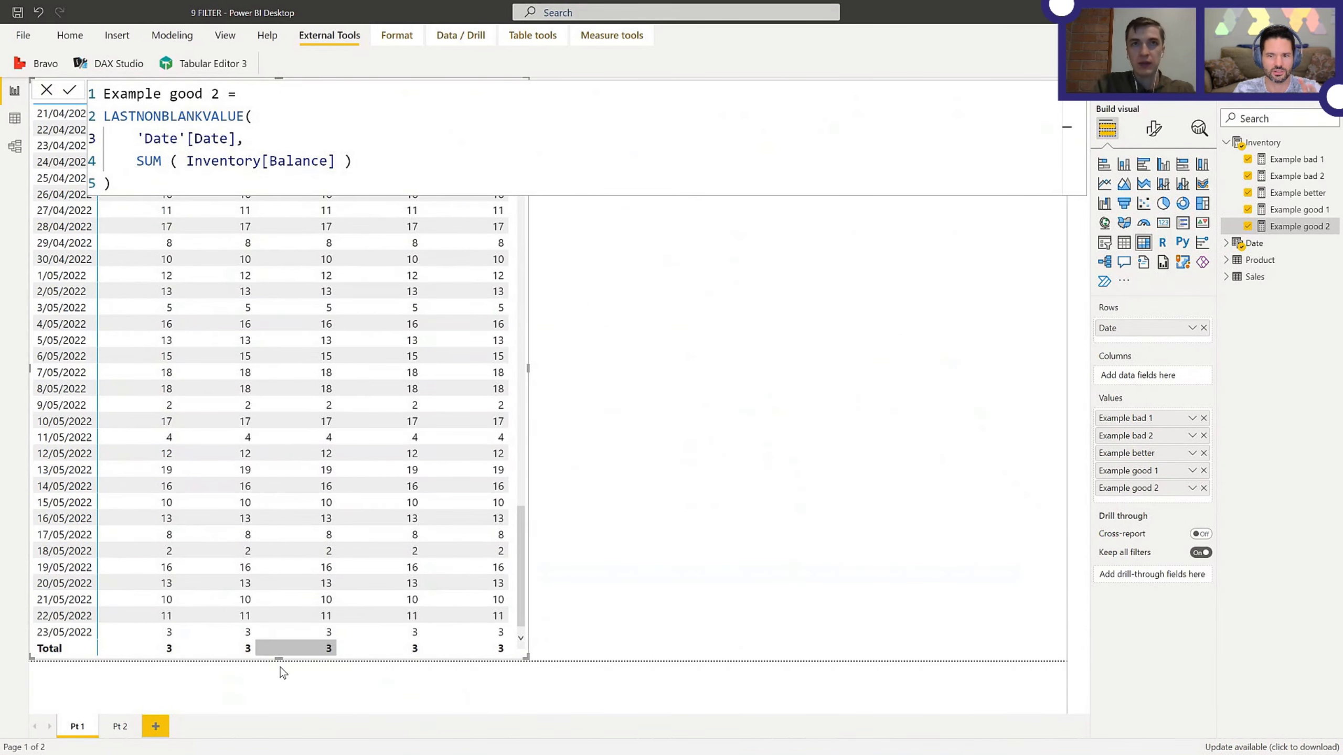
Step: Add a new report page and paste a copy of the Pt 1 matrix onto it
click(157, 728)
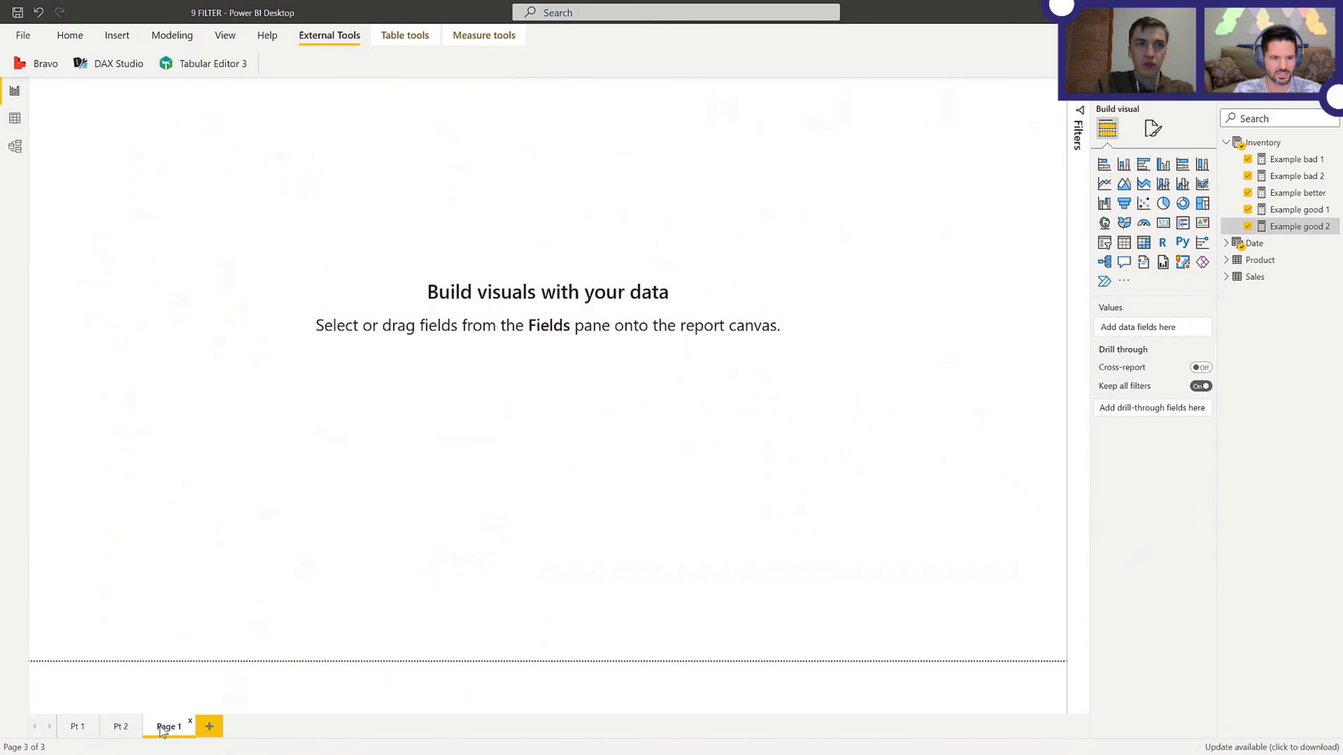
click(77, 727)
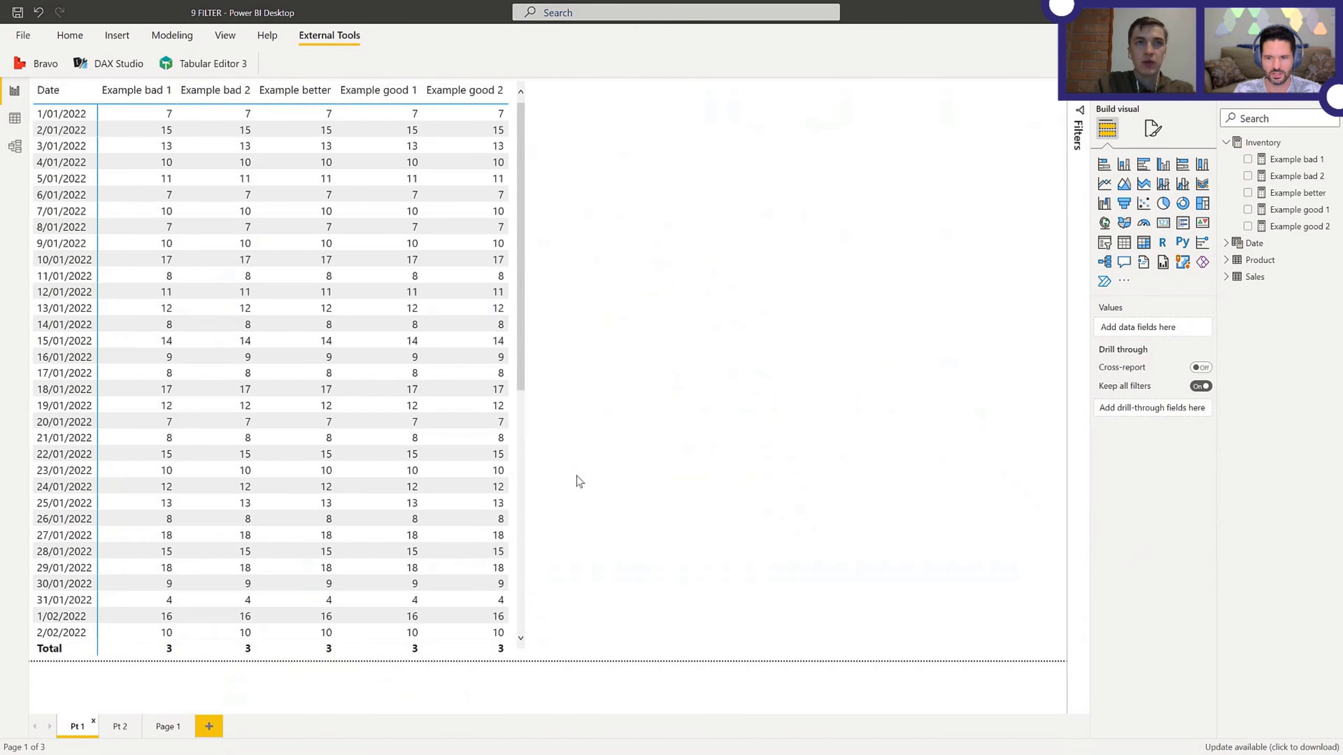
click(513, 495)
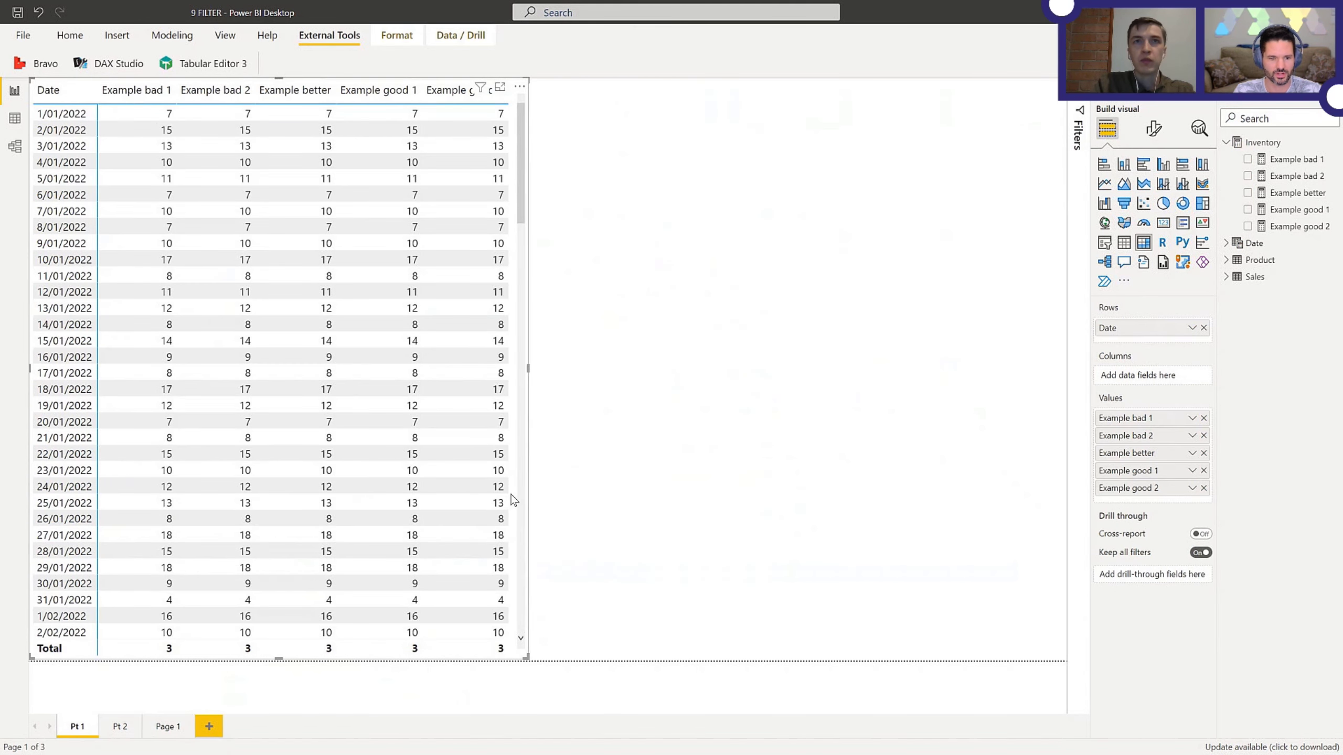
click(168, 726)
key(ctrl+v)
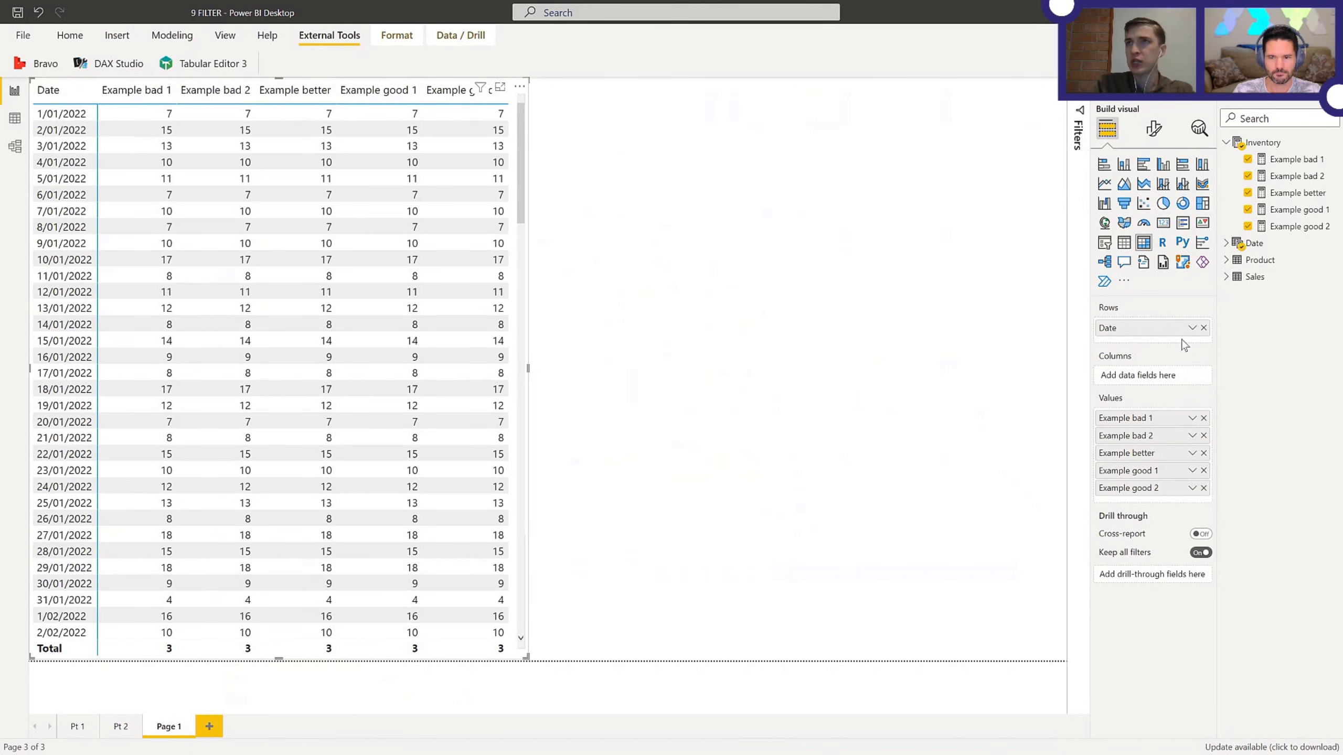
Step: Remove Example bad 2, Example better, Example good 1 and Example good 2 from the copied matrix's values
click(1204, 436)
click(1204, 435)
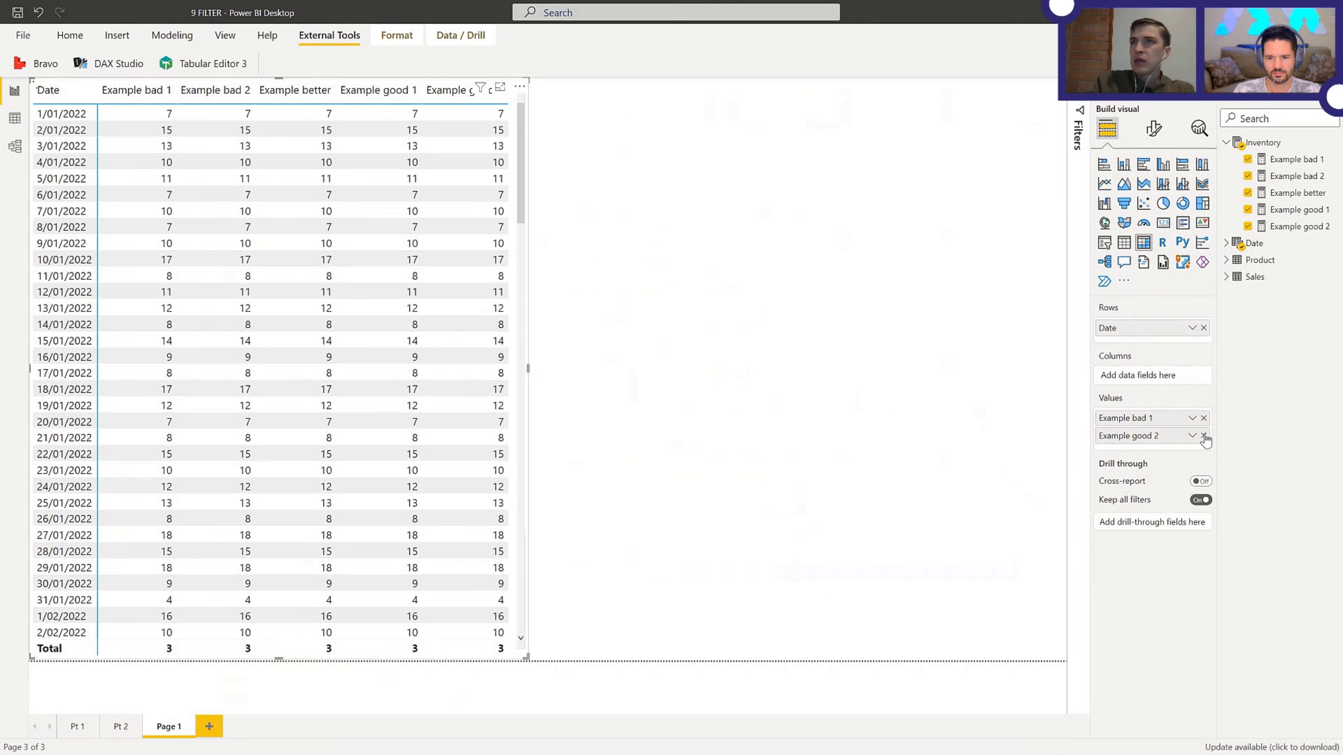
click(1204, 435)
click(1204, 435)
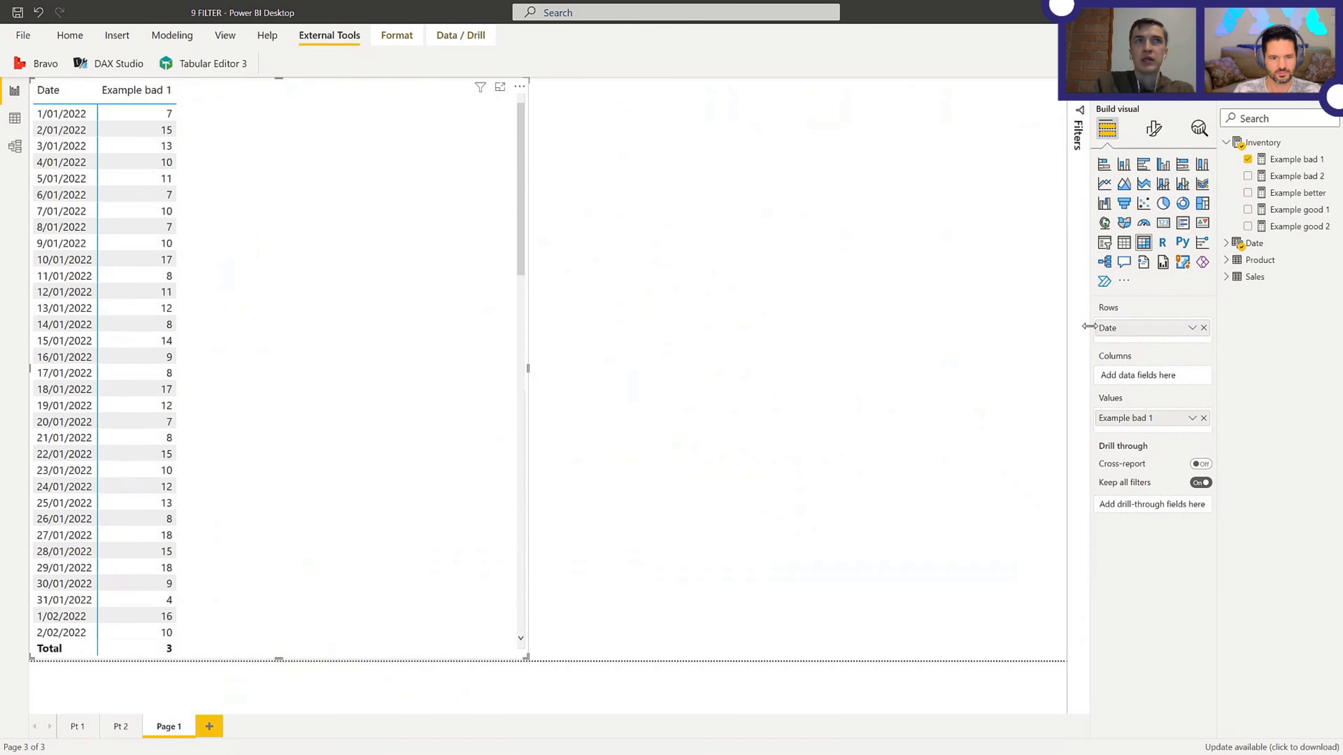
Step: Show the hidden model fields and add the Inventory table's Product field to the matrix columns
right_click(1268, 193)
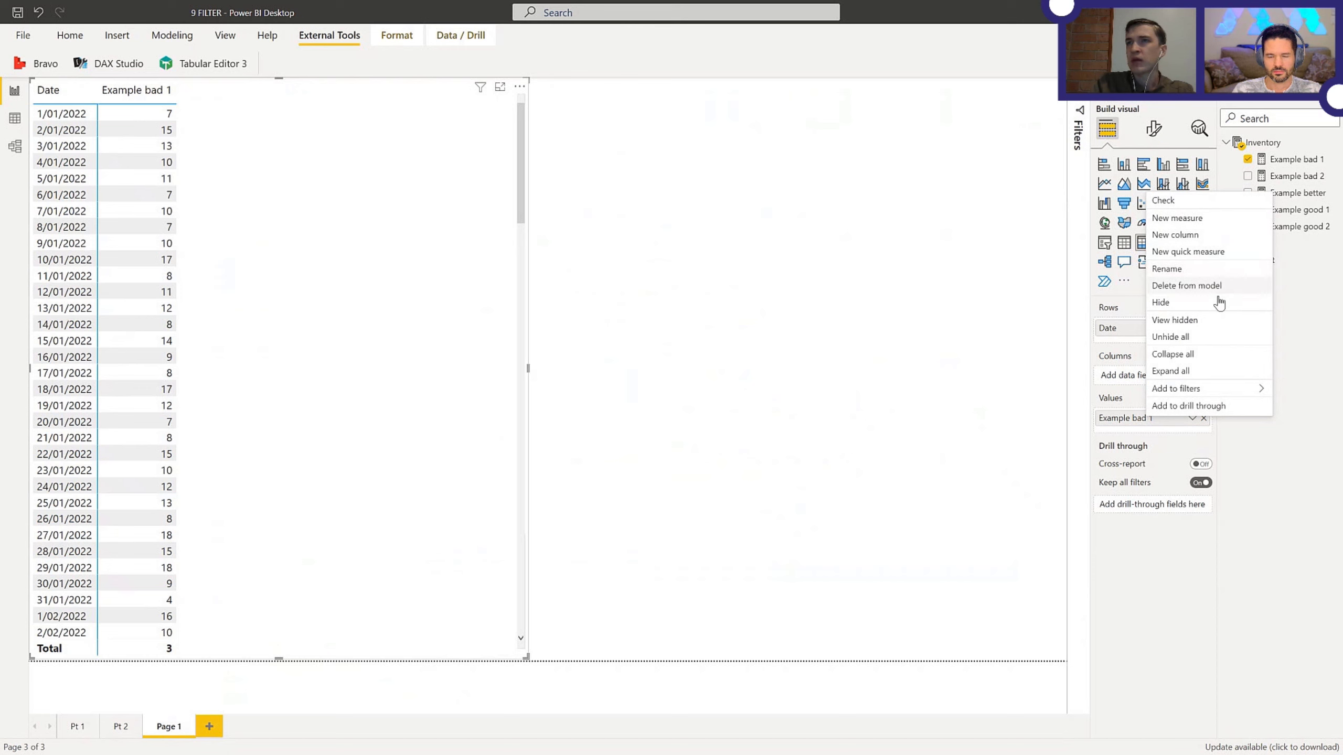
click(1217, 321)
drag(1281, 278, 1154, 380)
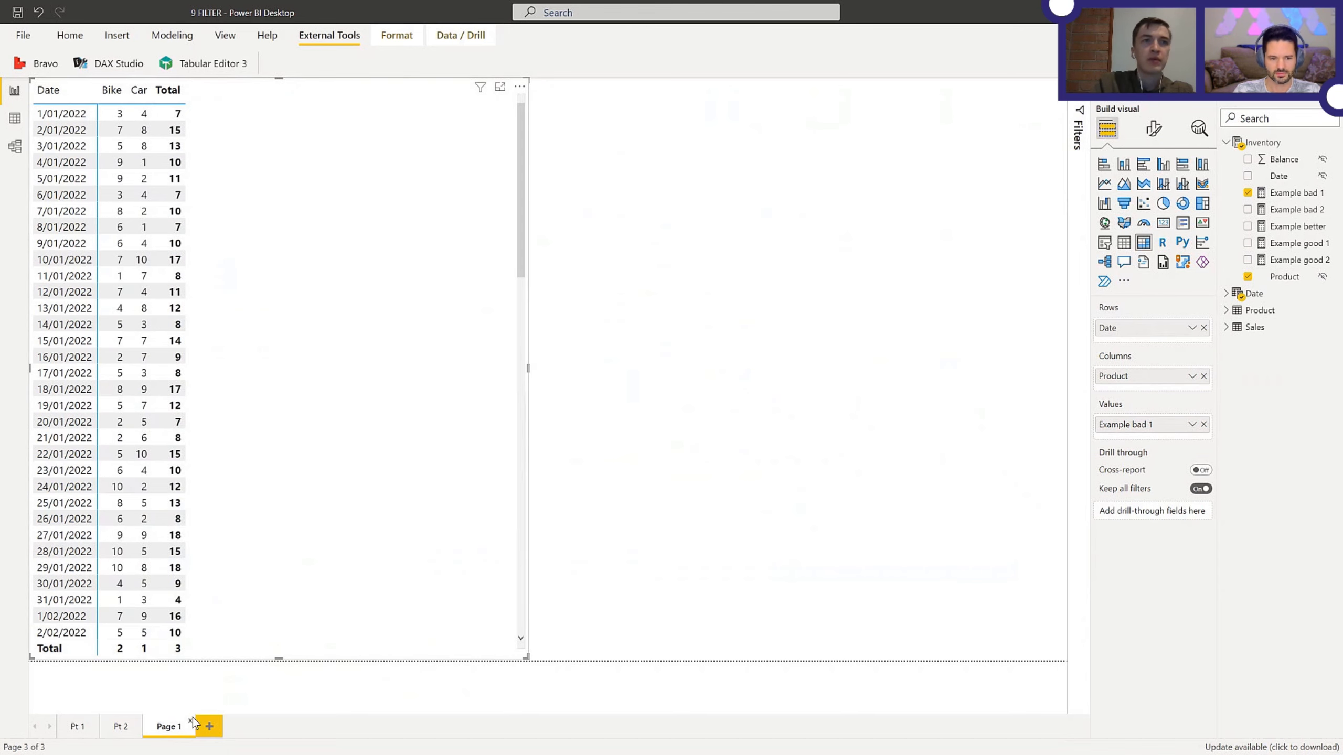
Step: Duplicate the product matrix onto another new page, and rename the two new pages Bad 1 and Bad 2
click(210, 727)
key(ctrl+v)
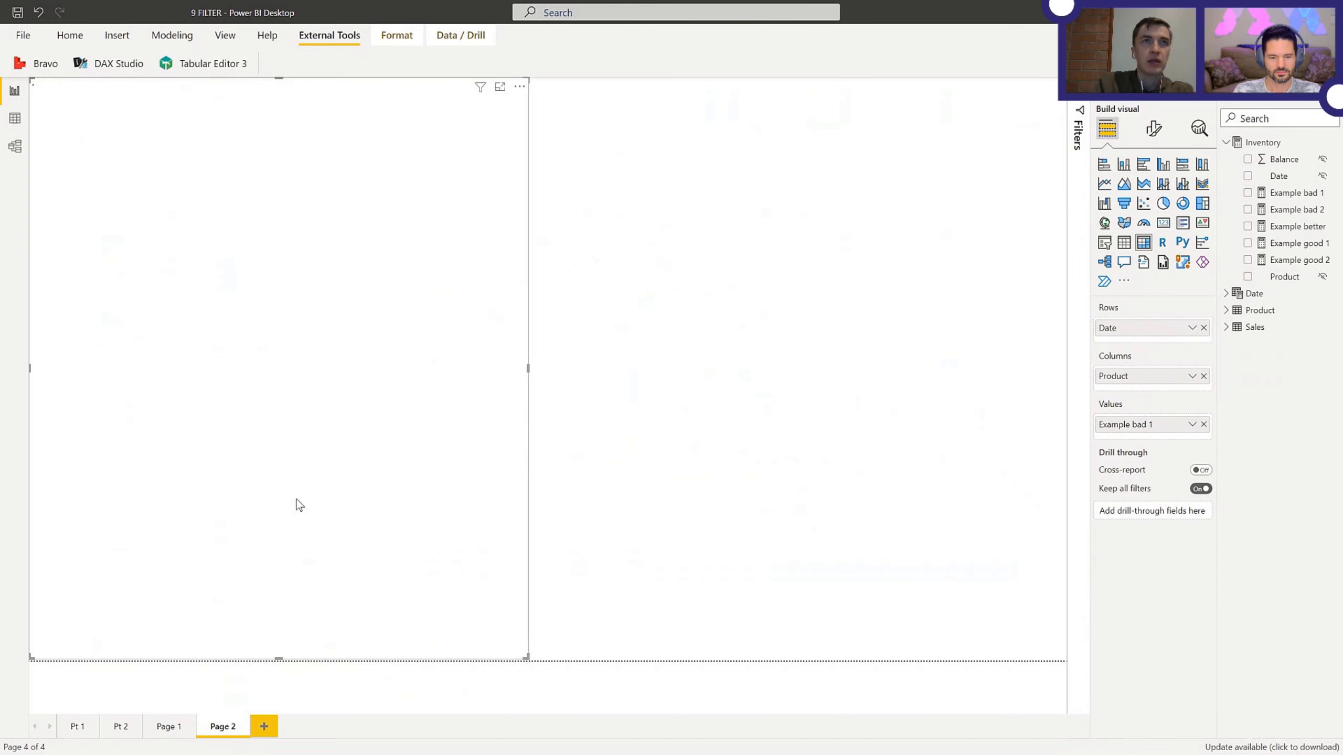
click(171, 726)
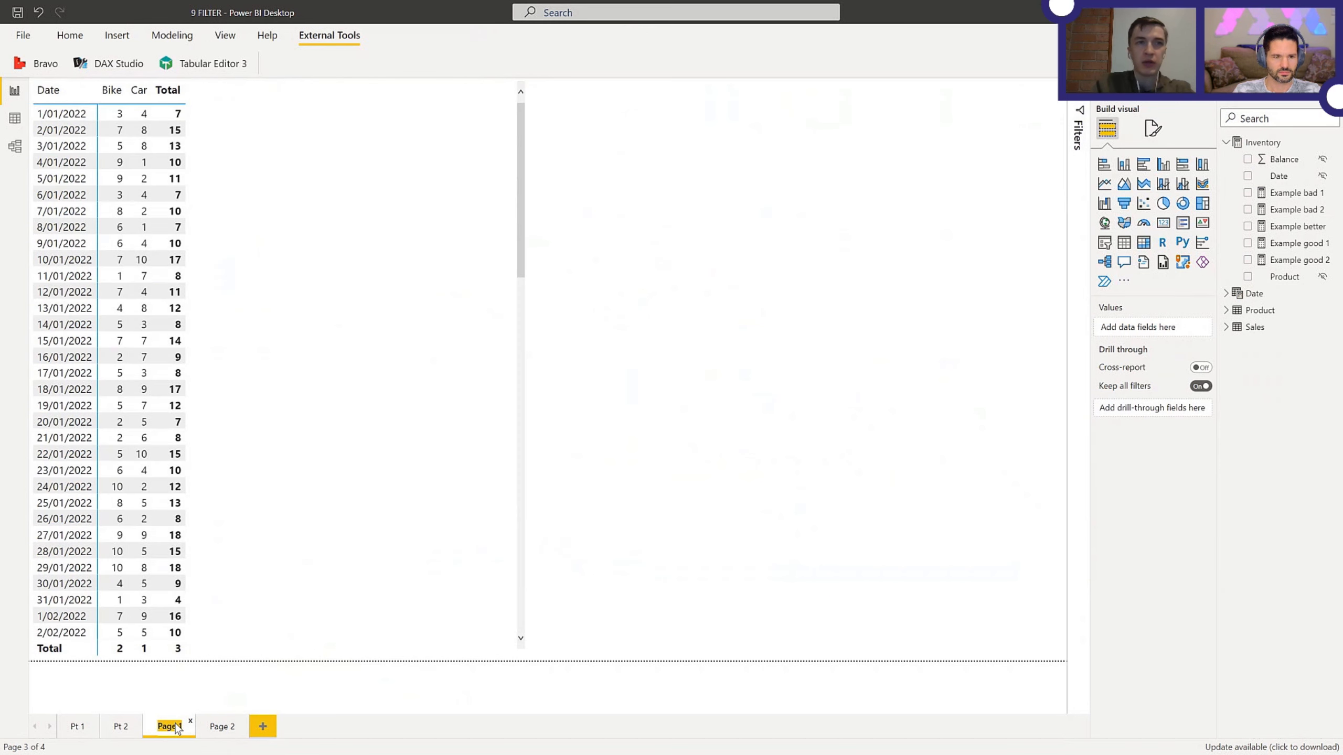
click(214, 727)
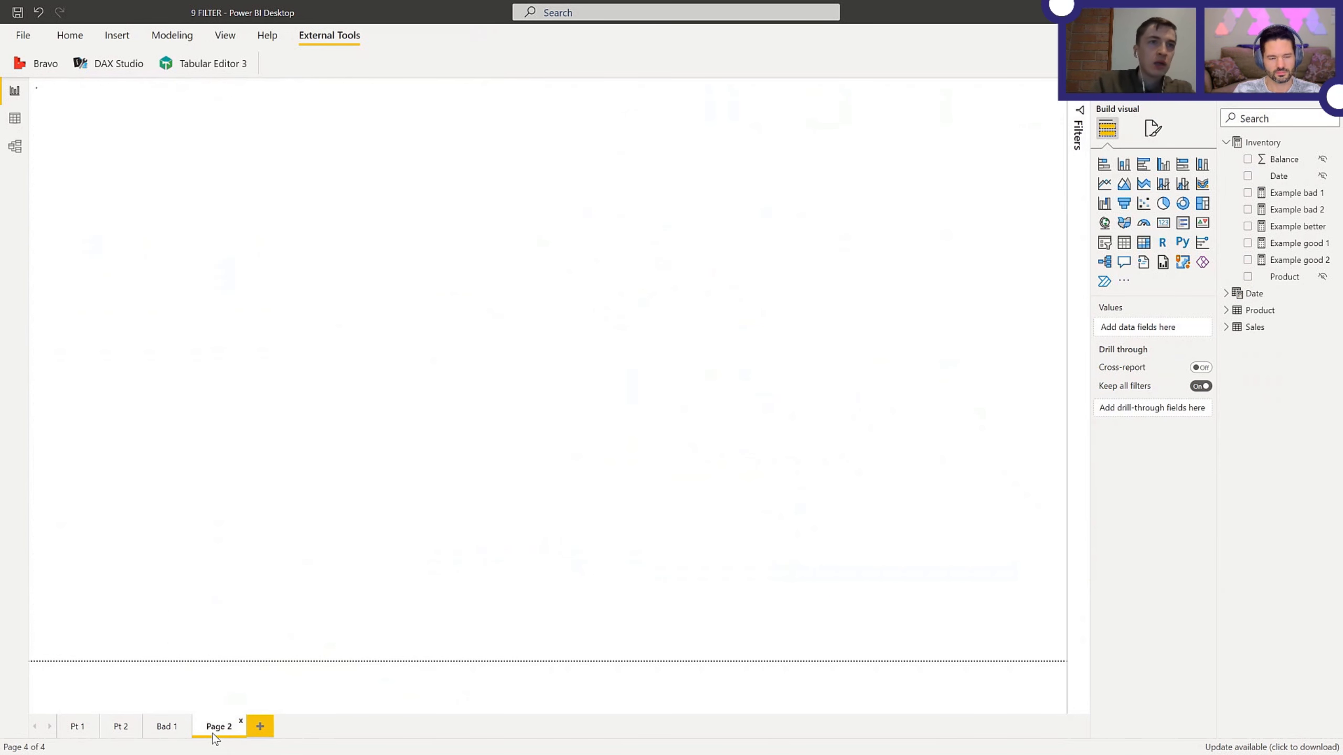
text(Bad 2)
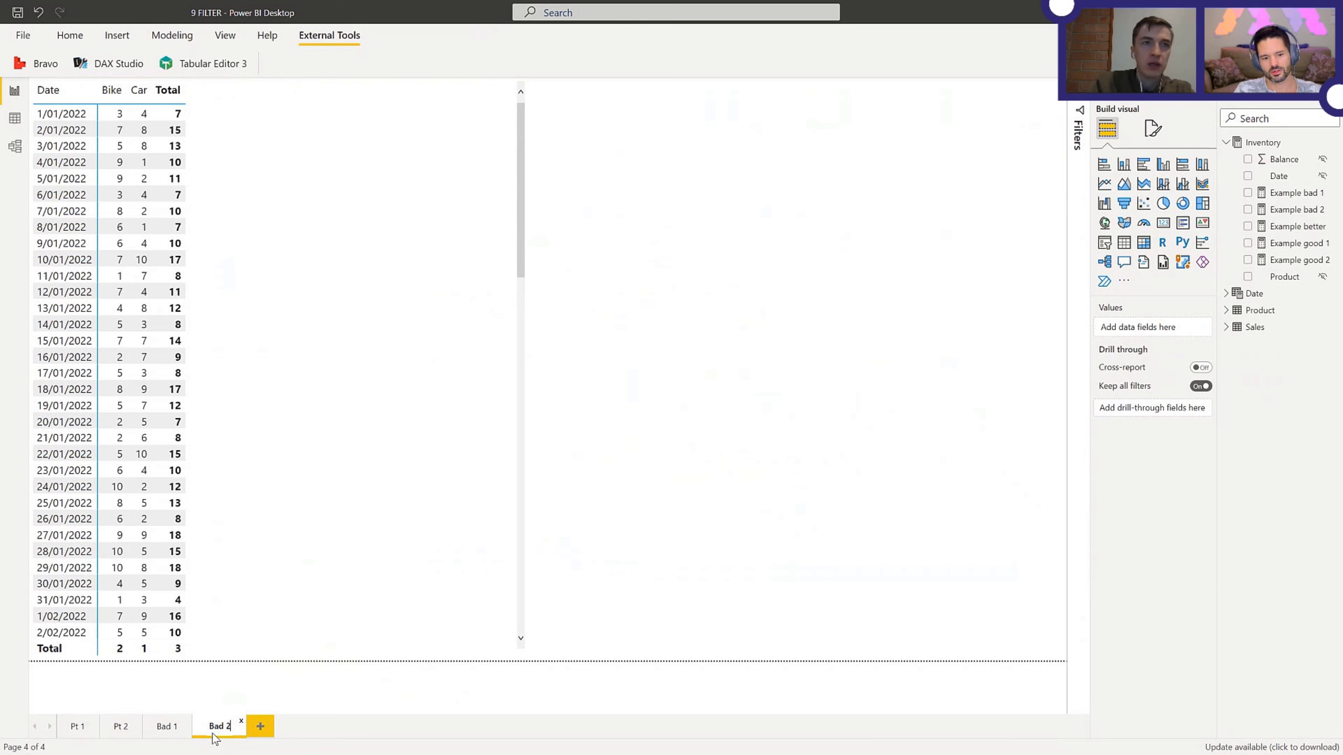
key(Return)
Step: On page Bad 2, replace Example bad 1 with Example bad 2 in the matrix values and narrow the matrix to about half its width
click(303, 257)
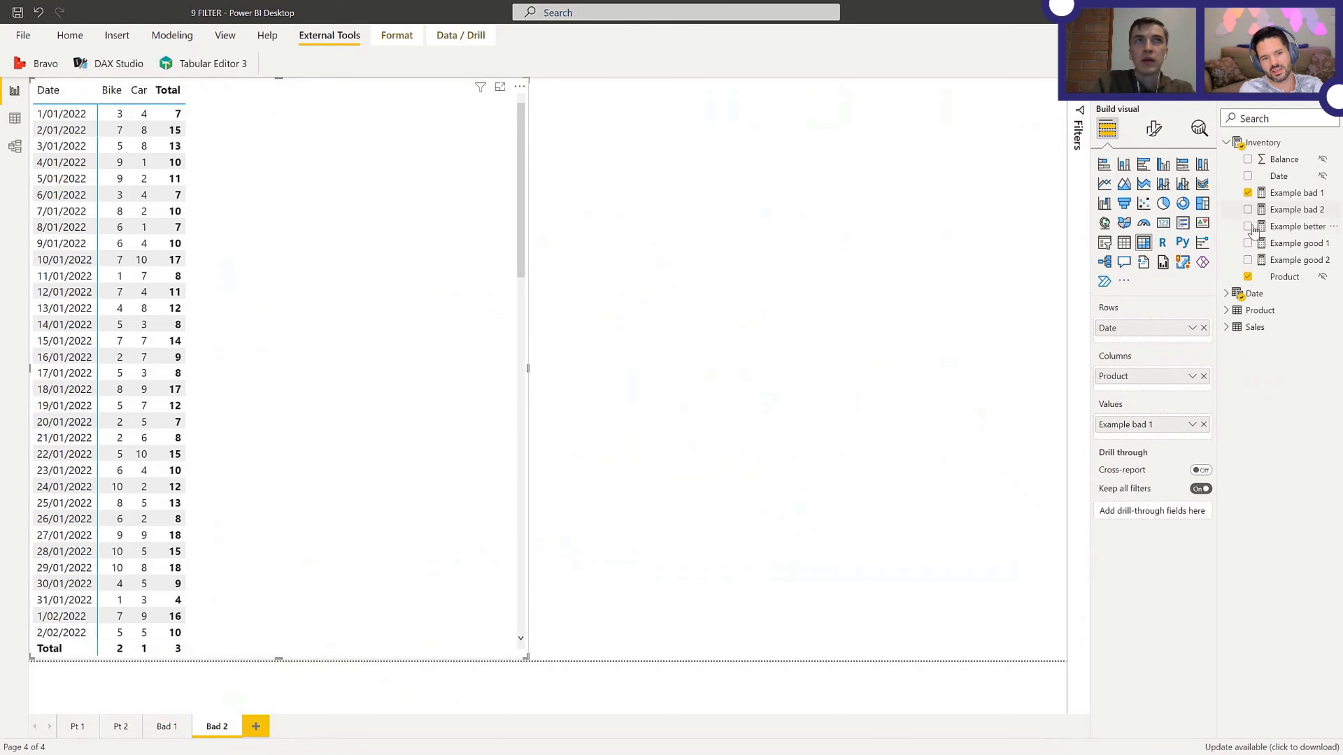
drag(1292, 209, 1197, 431)
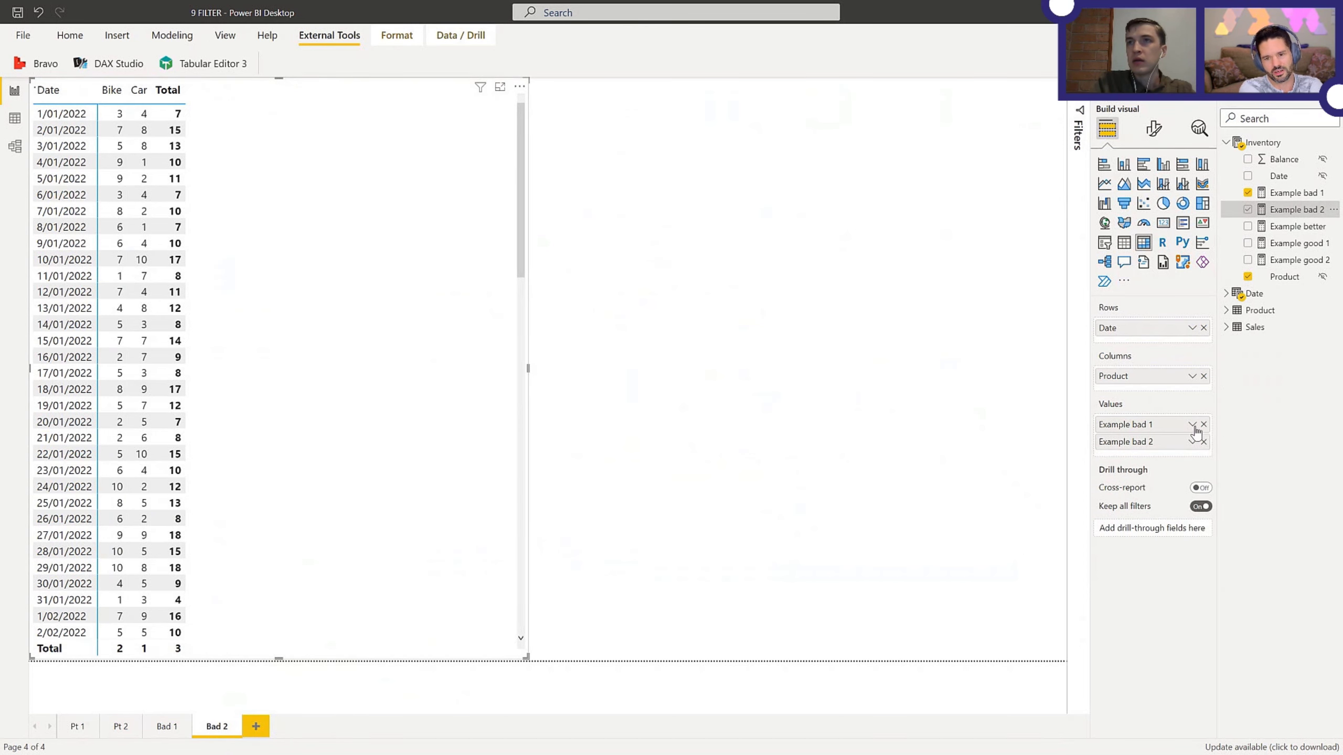
click(1204, 425)
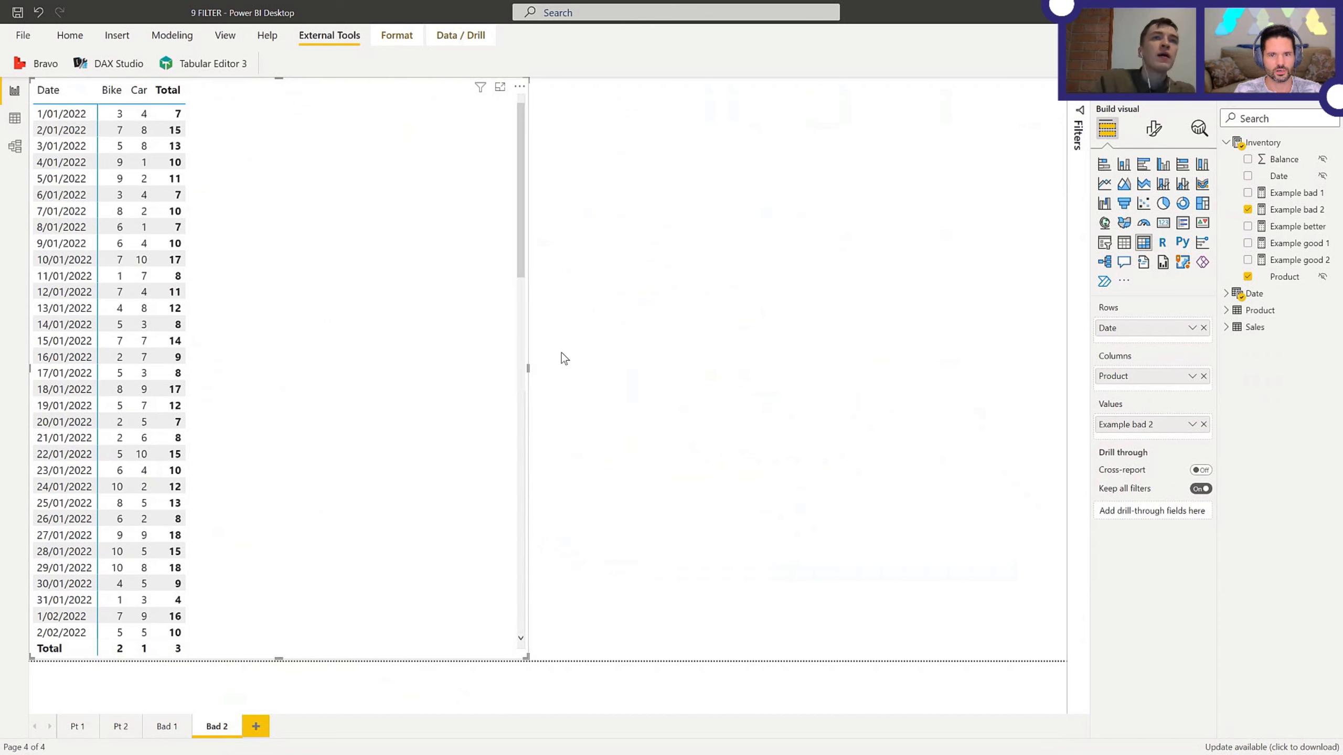
drag(533, 371, 278, 368)
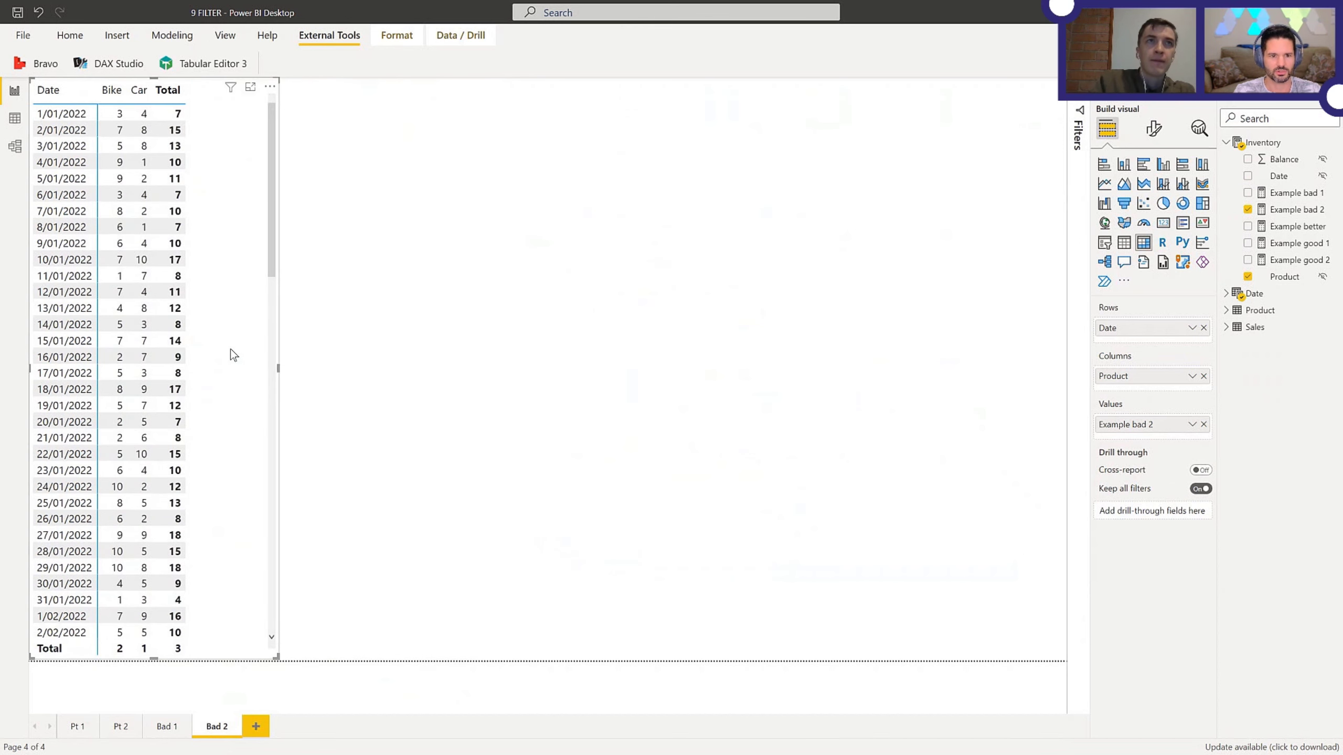
Step: On page Bad 1, narrow the matrix and place a pasted copy of the Example bad 2 matrix beside it
click(166, 727)
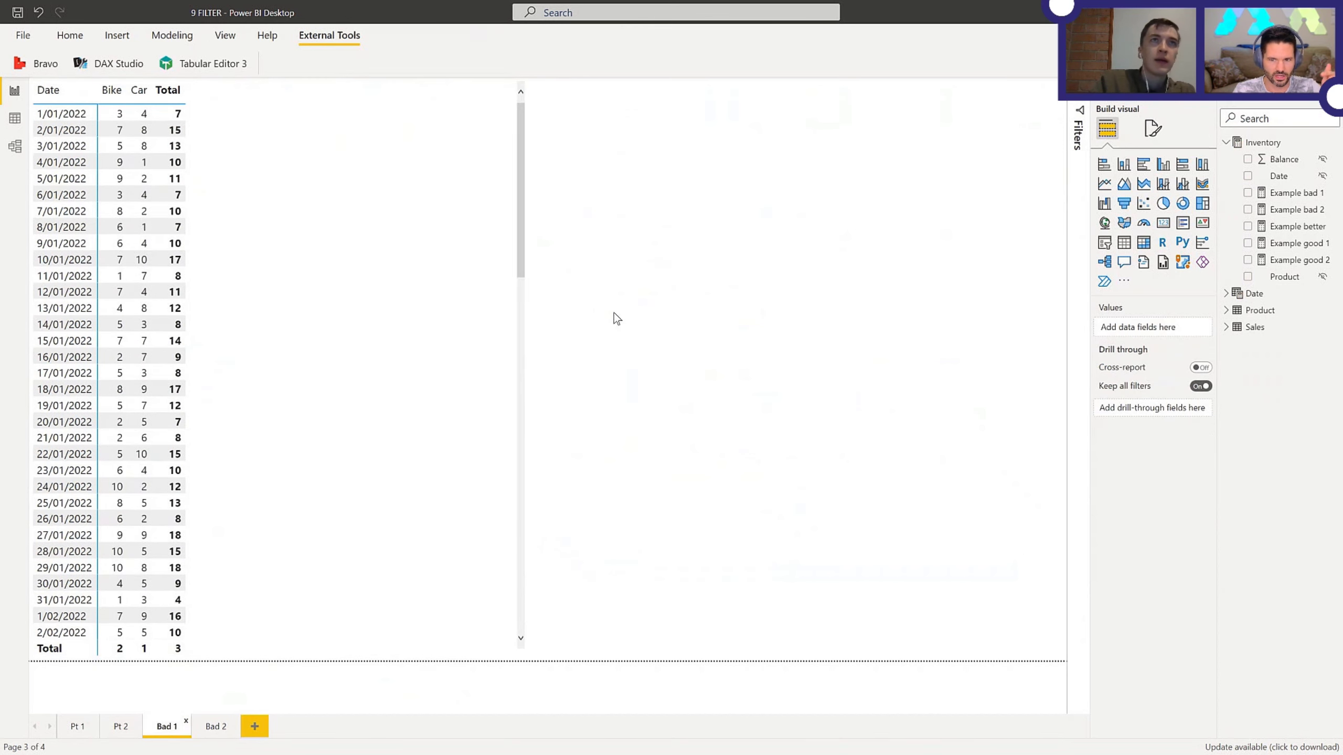
click(493, 362)
drag(526, 369, 305, 366)
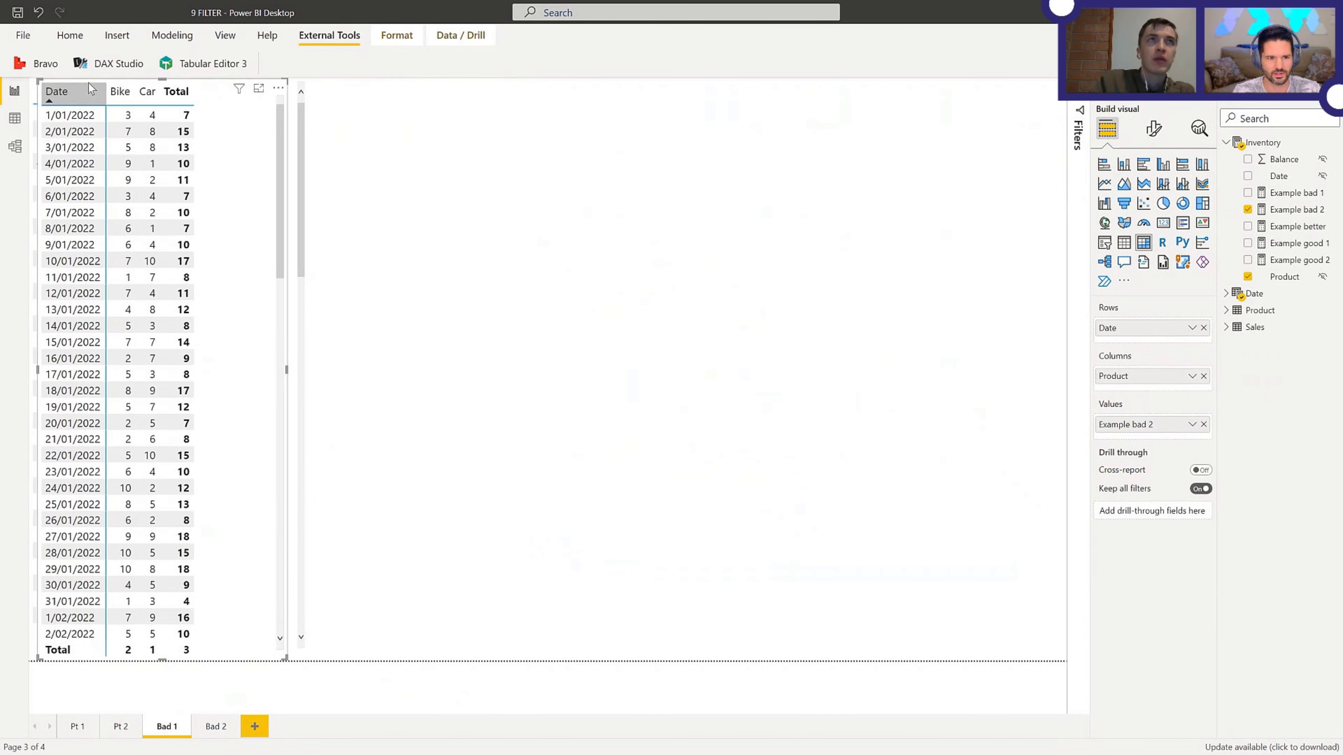
drag(119, 91, 416, 125)
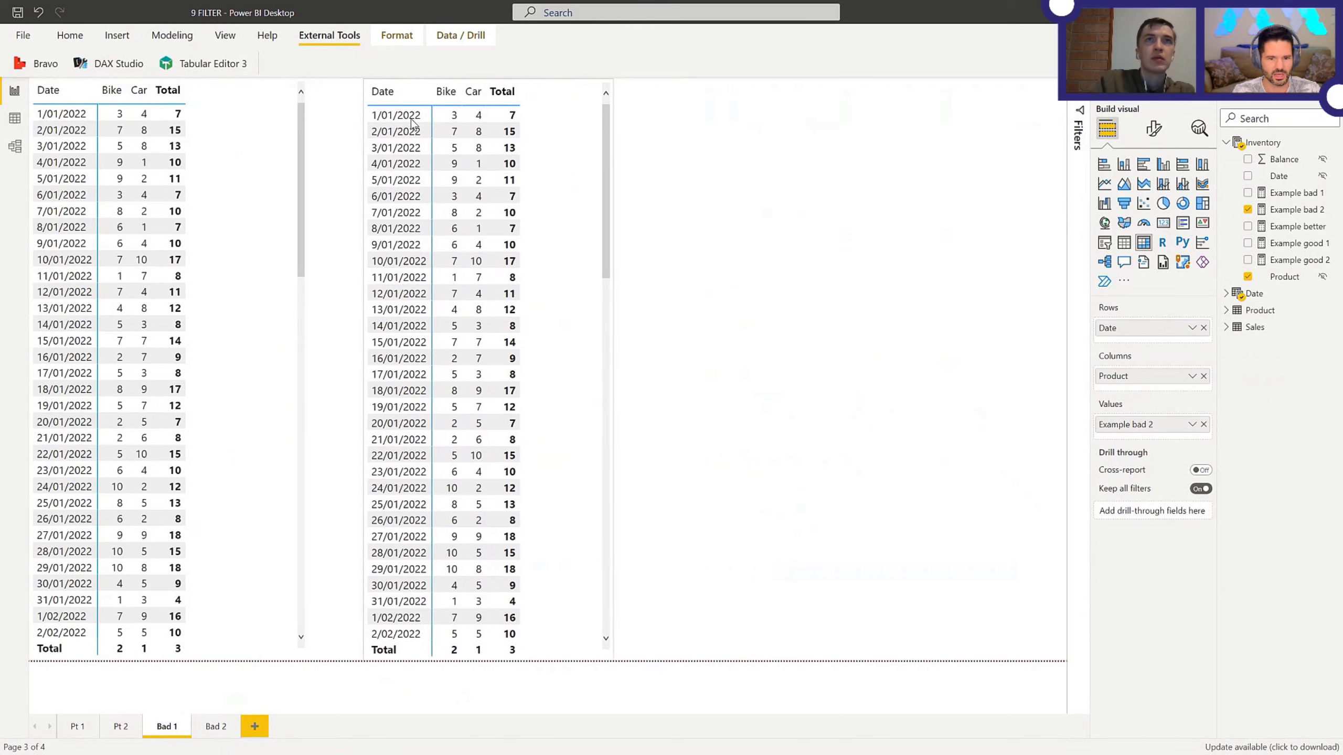
Step: Narrow both matrices to fit their columns and move the Example bad 2 matrix close to the first one
click(306, 363)
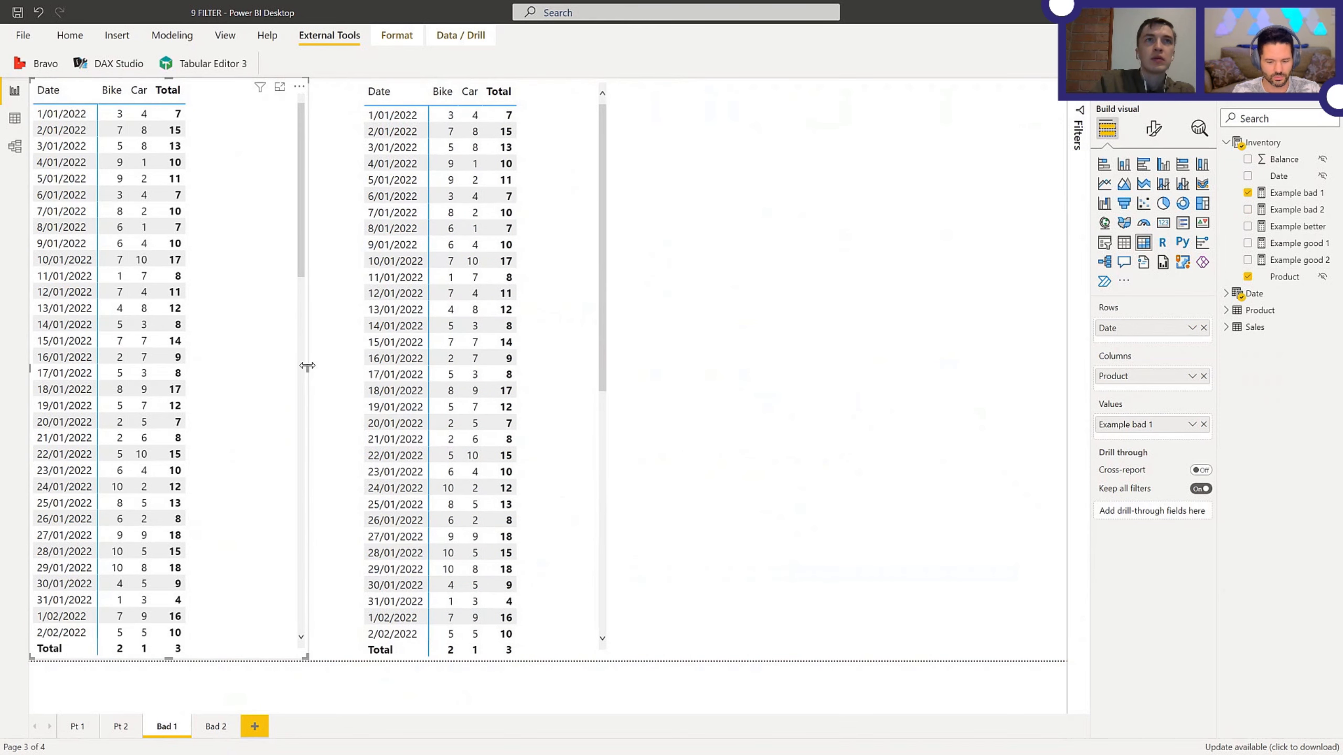
drag(306, 369, 229, 374)
drag(569, 311, 465, 312)
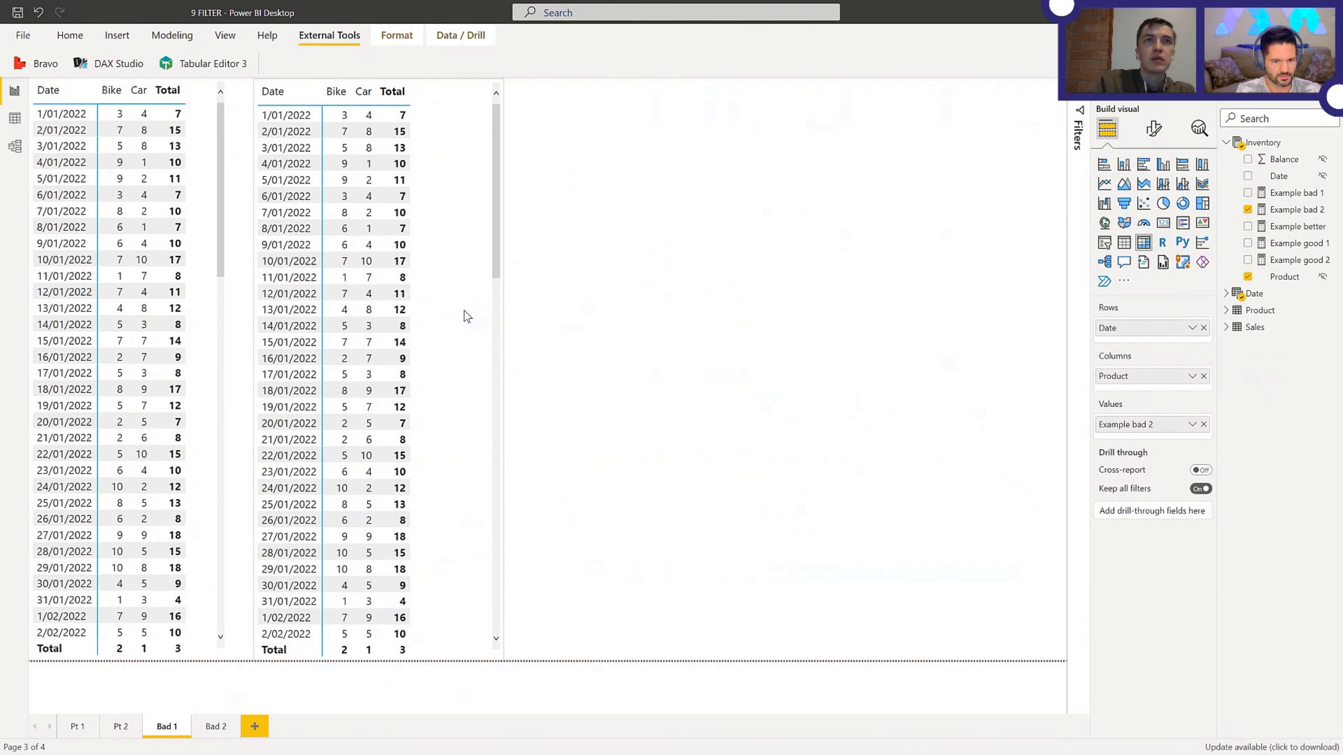
drag(501, 369, 445, 369)
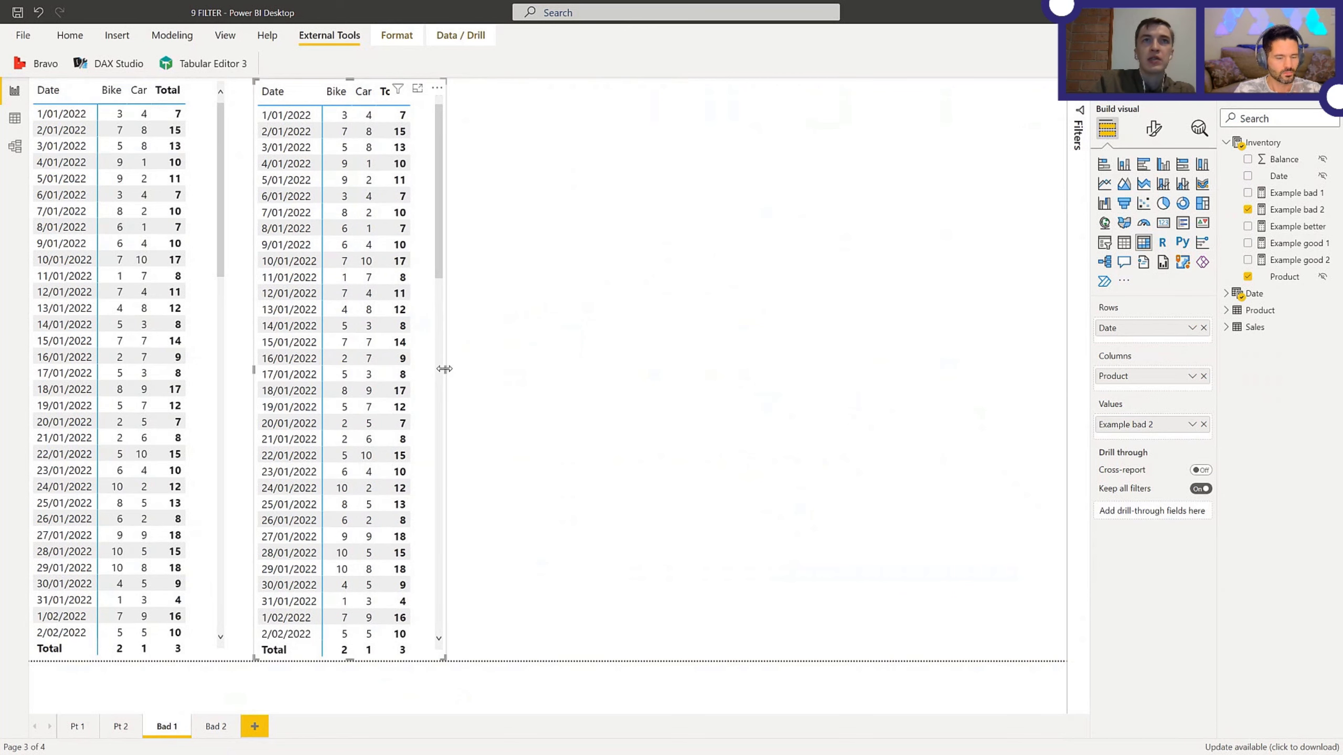
Step: Rename the two matrices in the page's layer order as Bad 2 and Bad 1 to match their measures
click(225, 35)
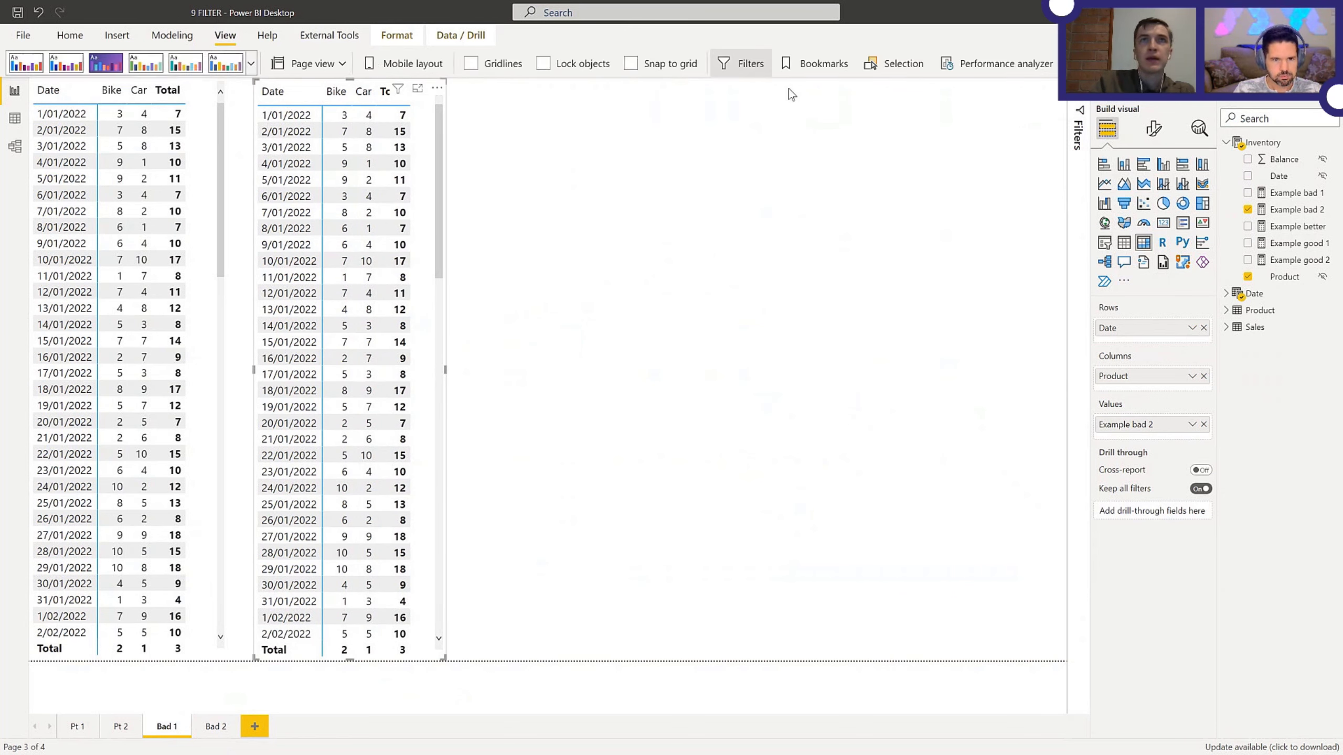
click(896, 69)
click(985, 163)
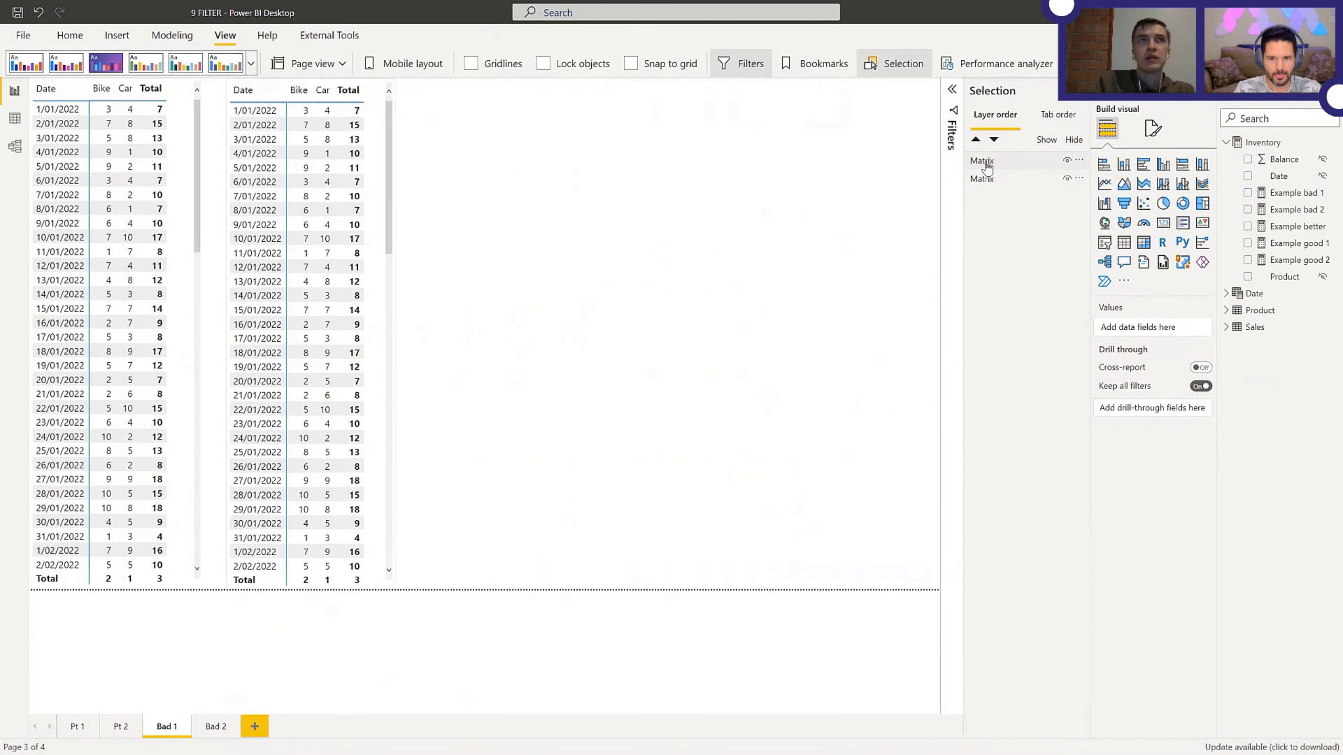
double_click(981, 161)
text(Bad 2)
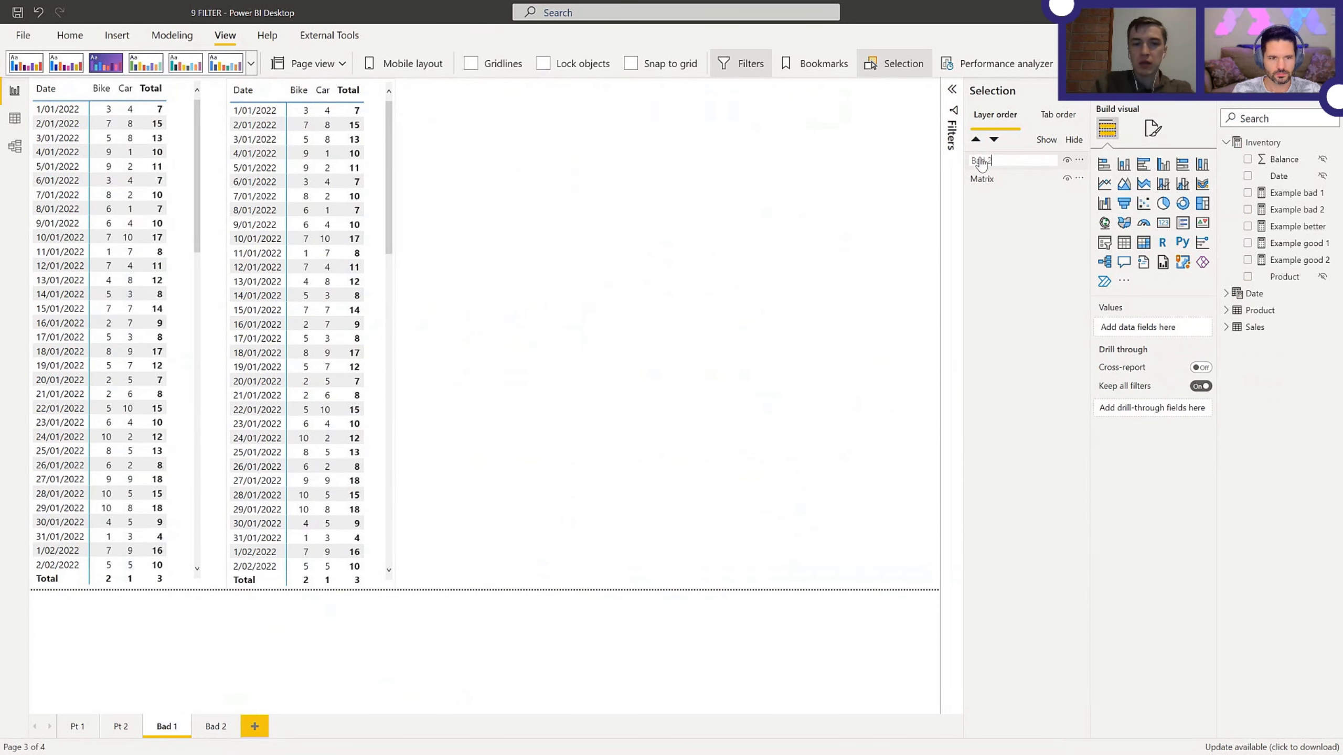
key(Return)
double_click(989, 178)
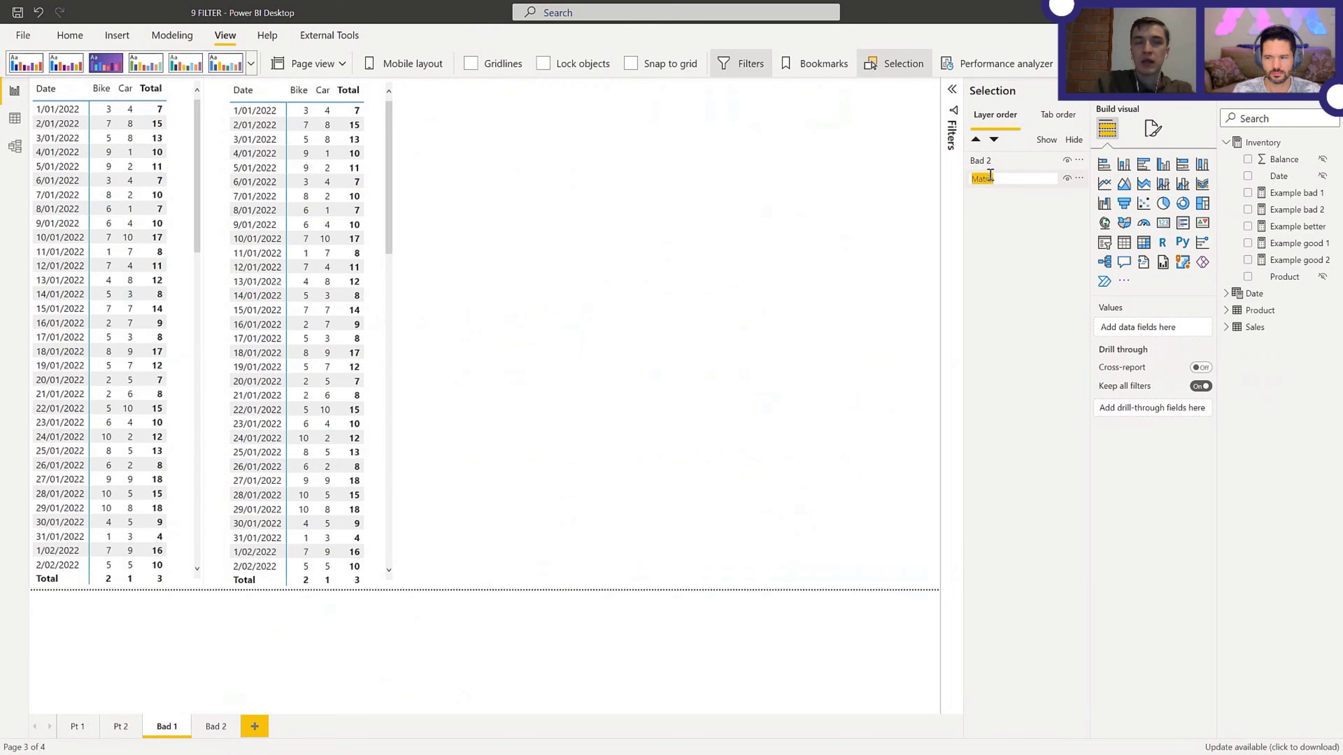
text(Bad 1)
key(Return)
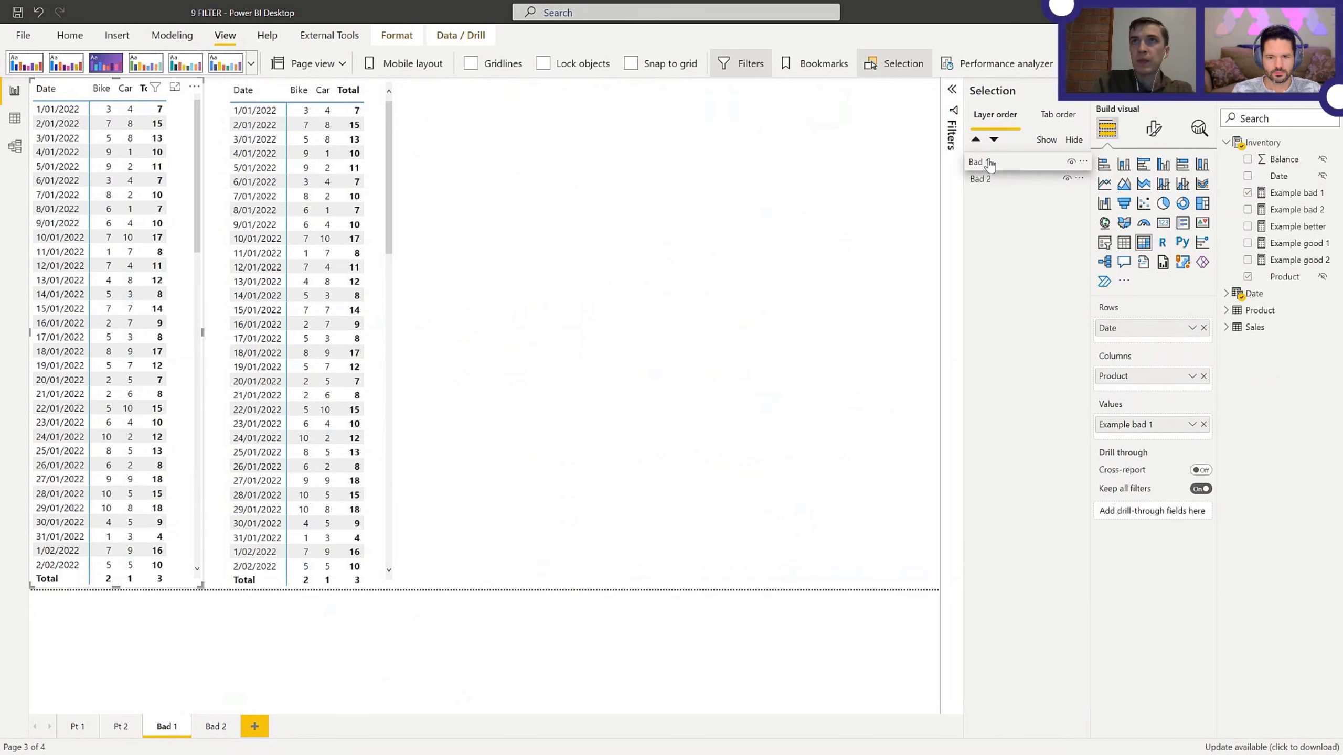
Step: Duplicate the Bad 2 matrix twice and line up the copies in a row beside the existing two matrices
click(382, 310)
key(ctrl+c)
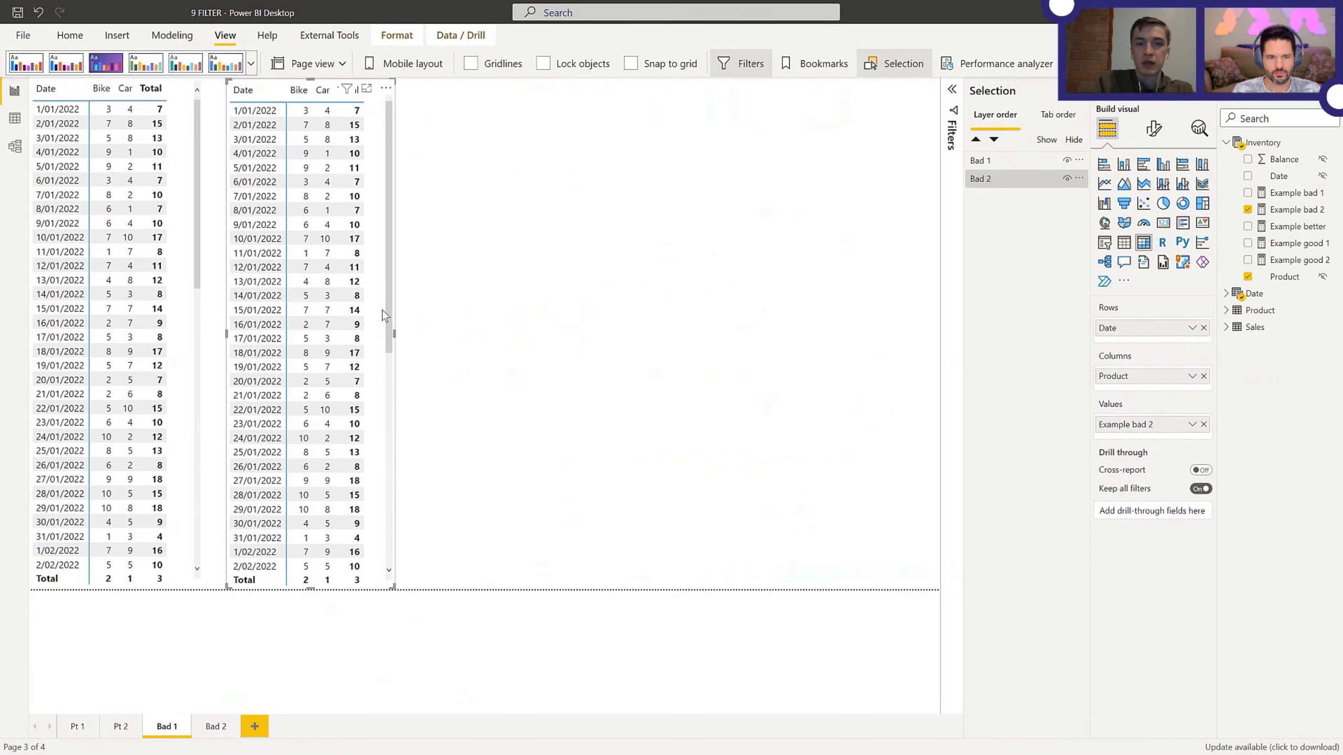
key(ctrl+v)
drag(381, 310, 587, 308)
key(ctrl+v)
drag(382, 310, 782, 307)
Step: Rename the third matrix Good 1 and replace its Example bad 2 value with the Example good 1 measure
click(587, 308)
click(987, 177)
double_click(987, 177)
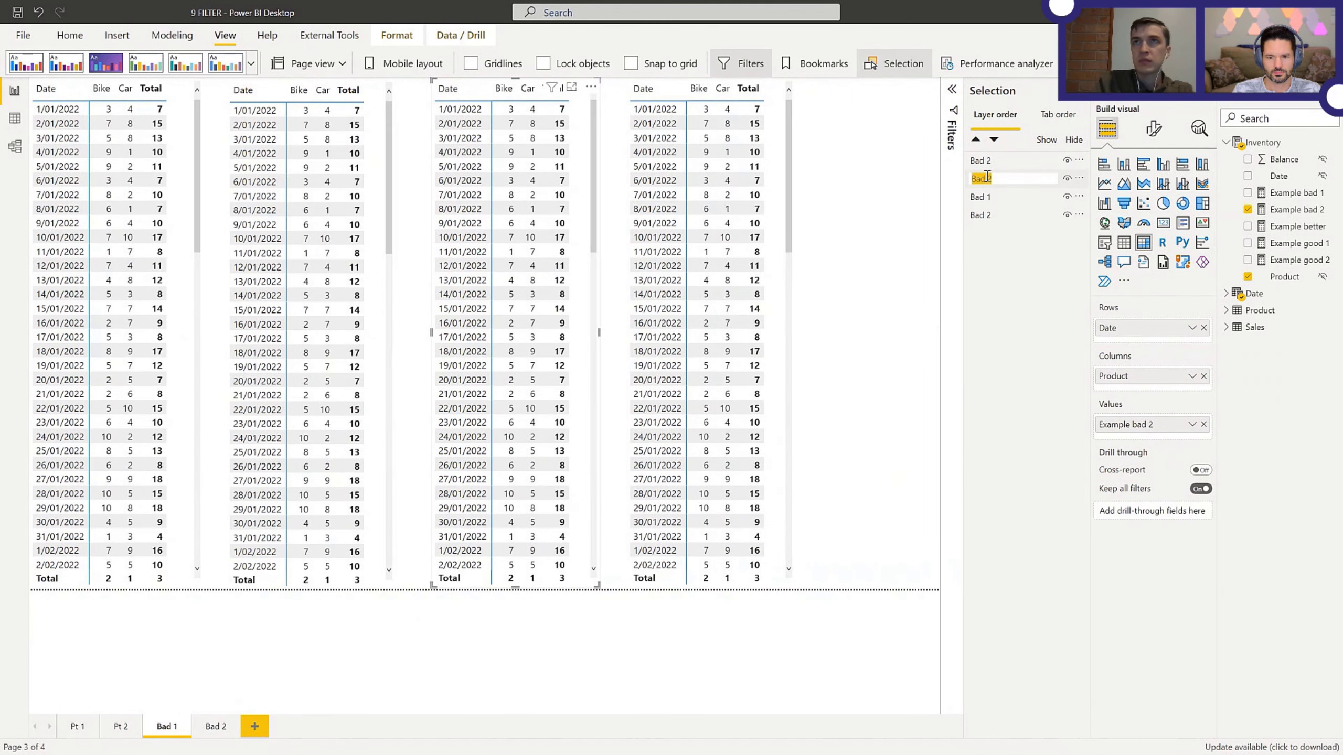
text(Good 1)
key(Return)
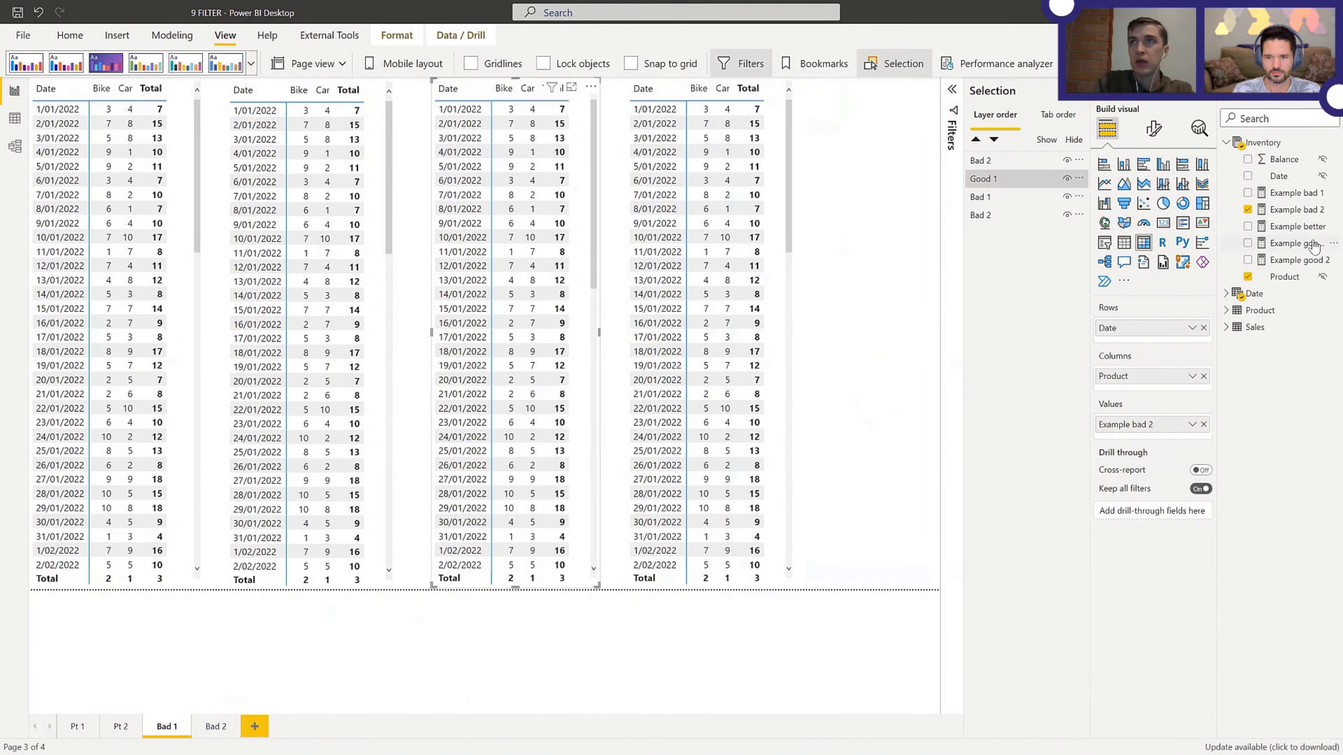
drag(1283, 242, 1168, 438)
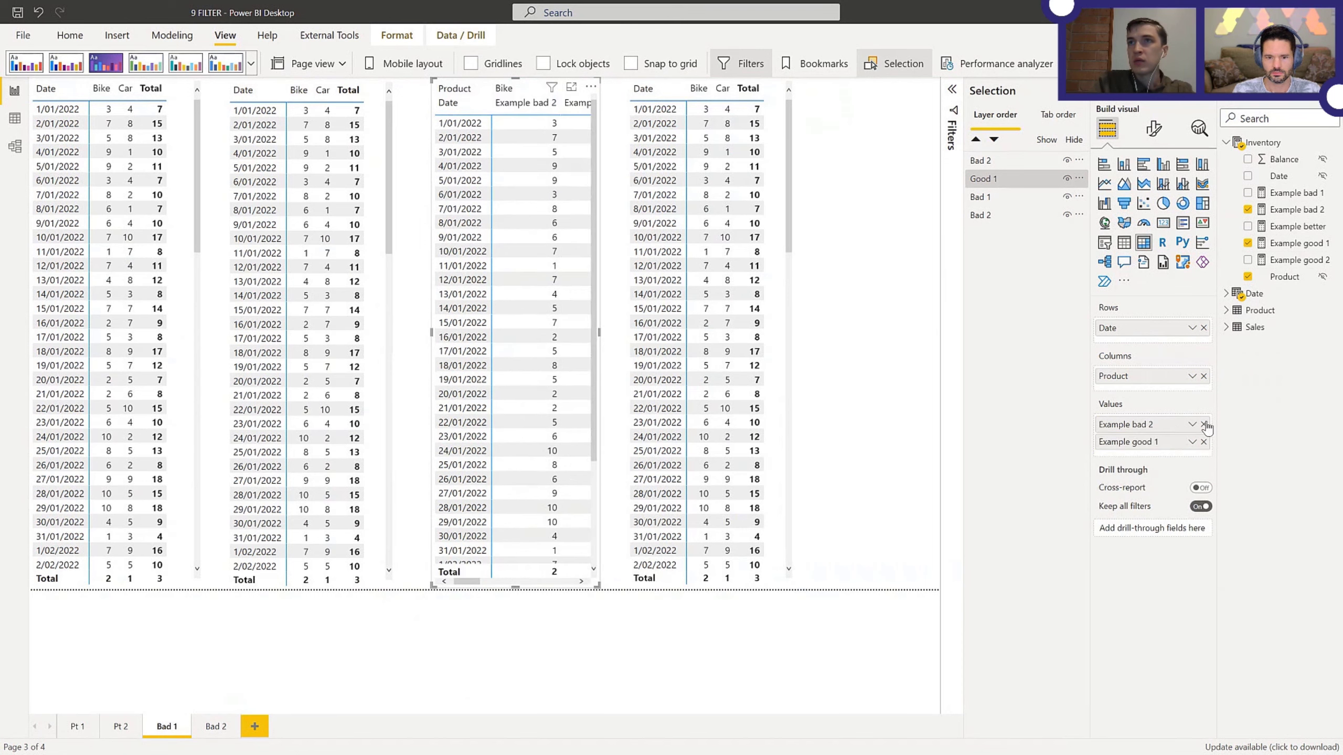
click(1203, 424)
Step: Replace the value of the fourth matrix with the Example good 2 measure and rename the matrix Good 2
click(779, 322)
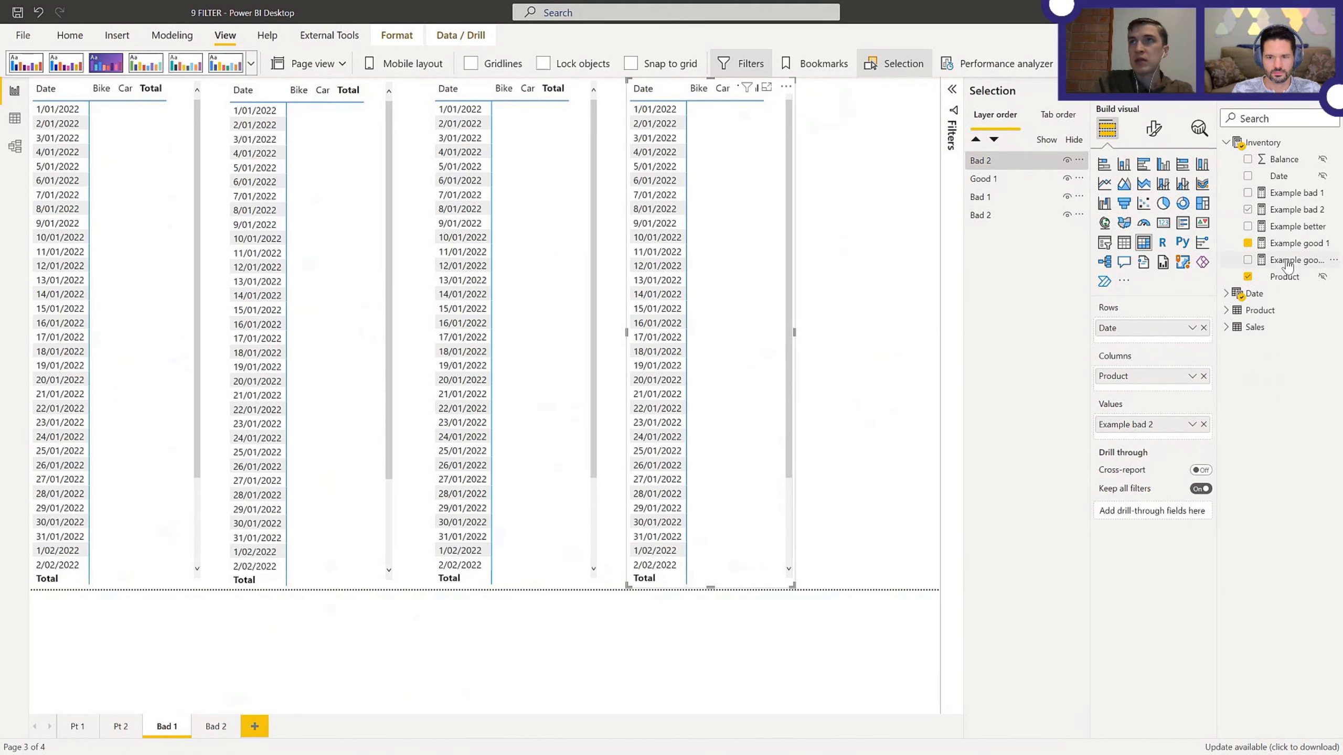
drag(1295, 260, 1171, 435)
click(1203, 424)
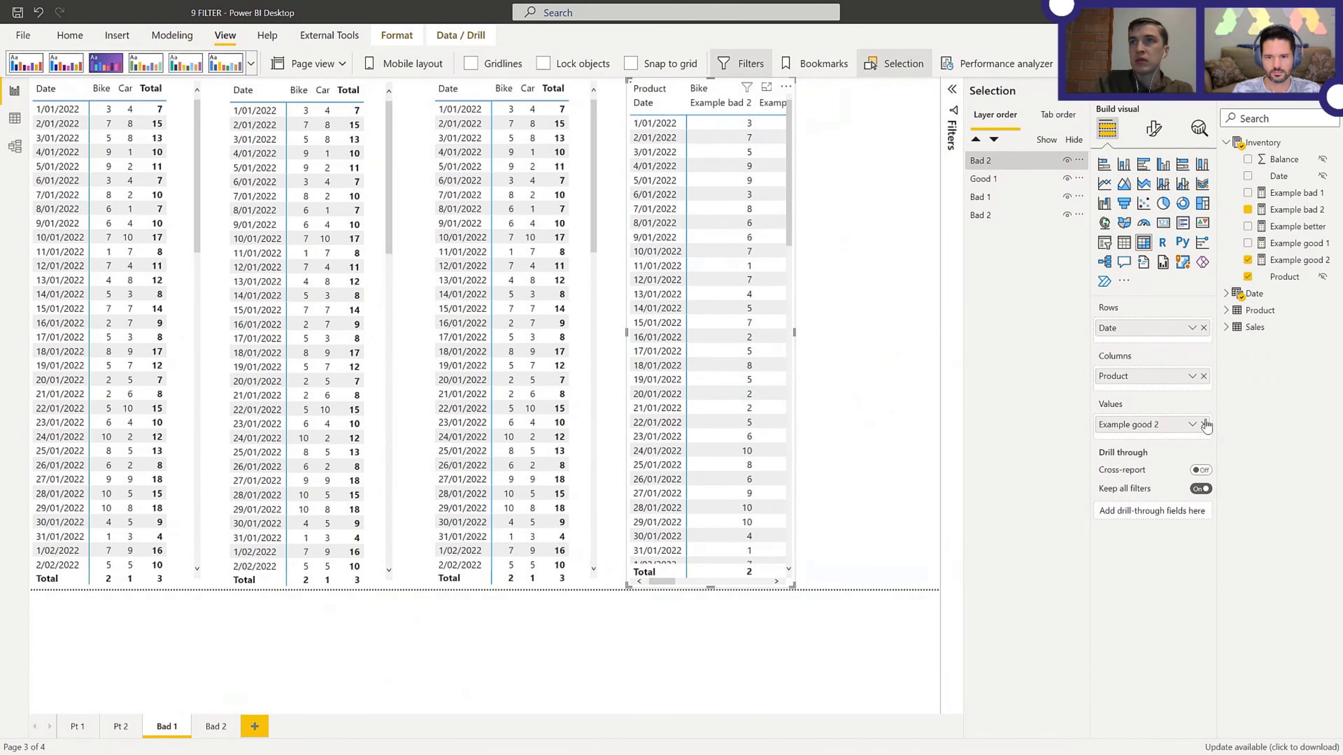
double_click(980, 160)
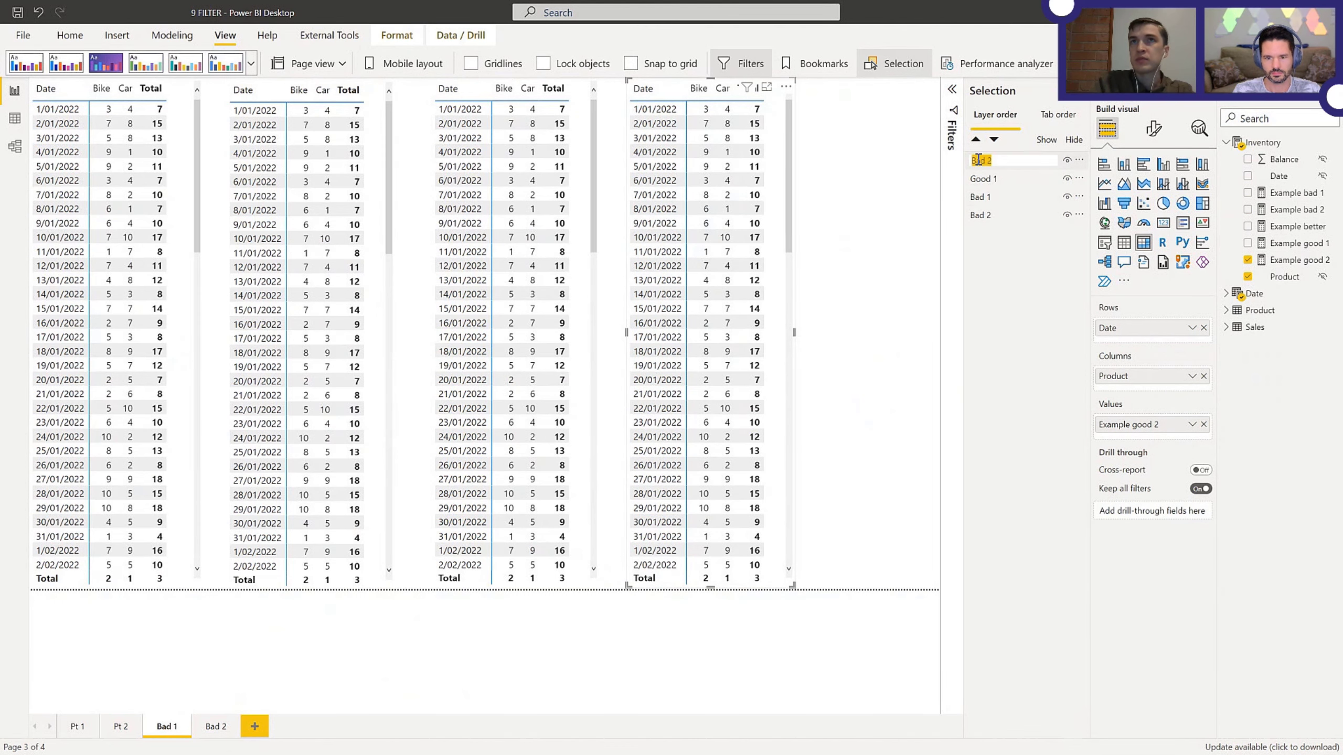
text(Good 2)
key(Return)
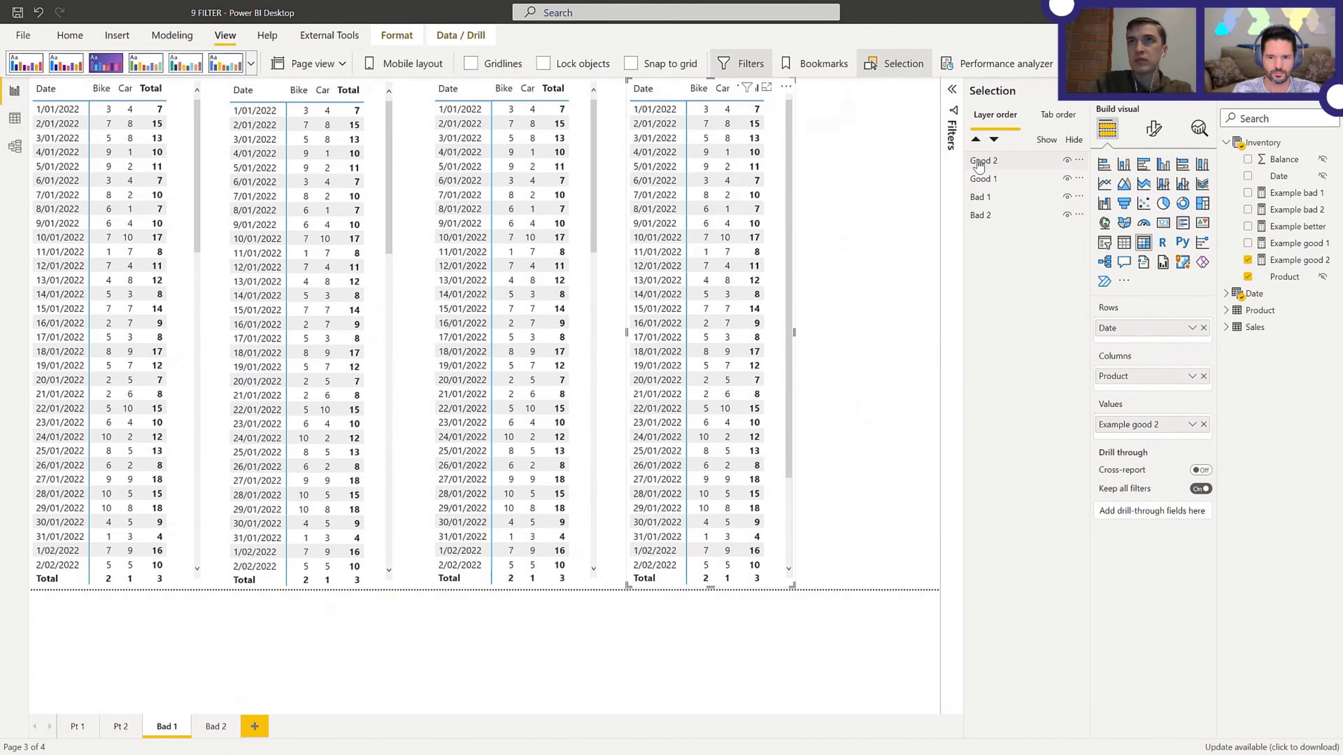
Step: Start a Performance analyzer recording, analyze the Bad 1 matrix twice, and expand the timing breakdown of each run
click(1004, 70)
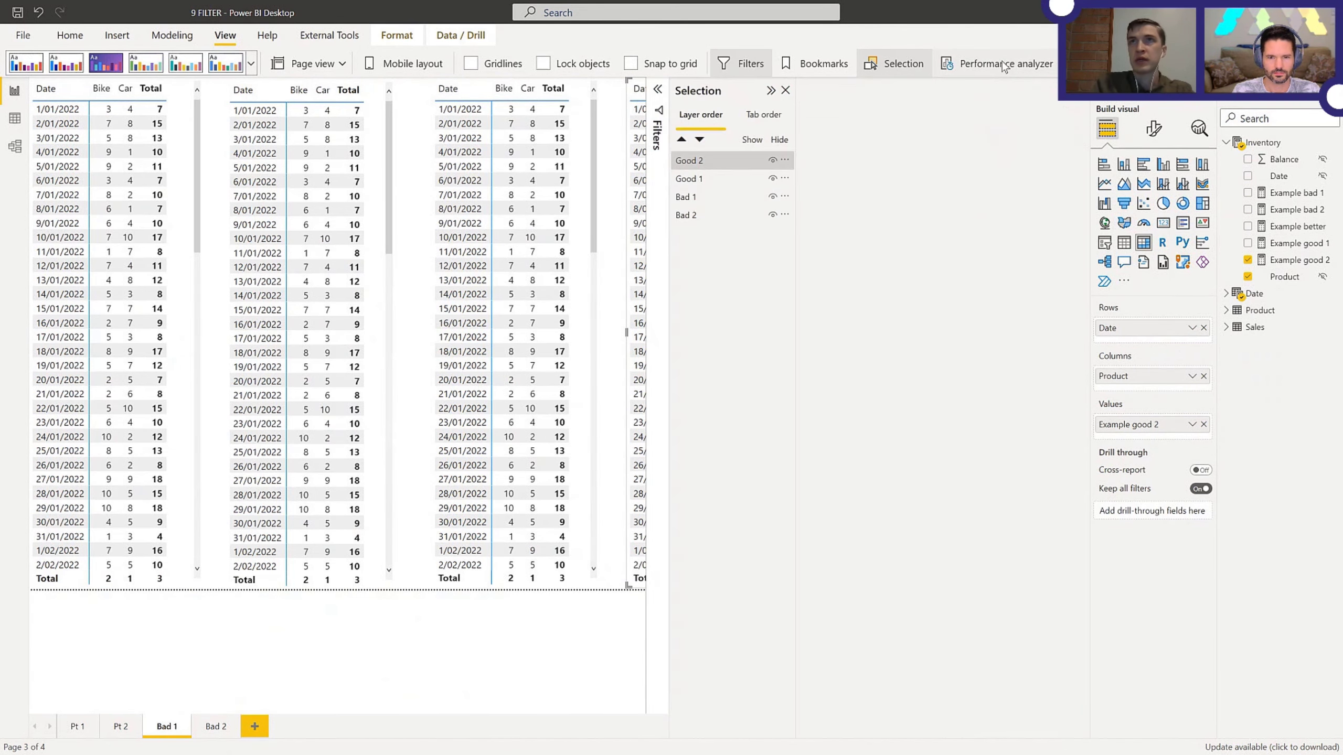
click(845, 120)
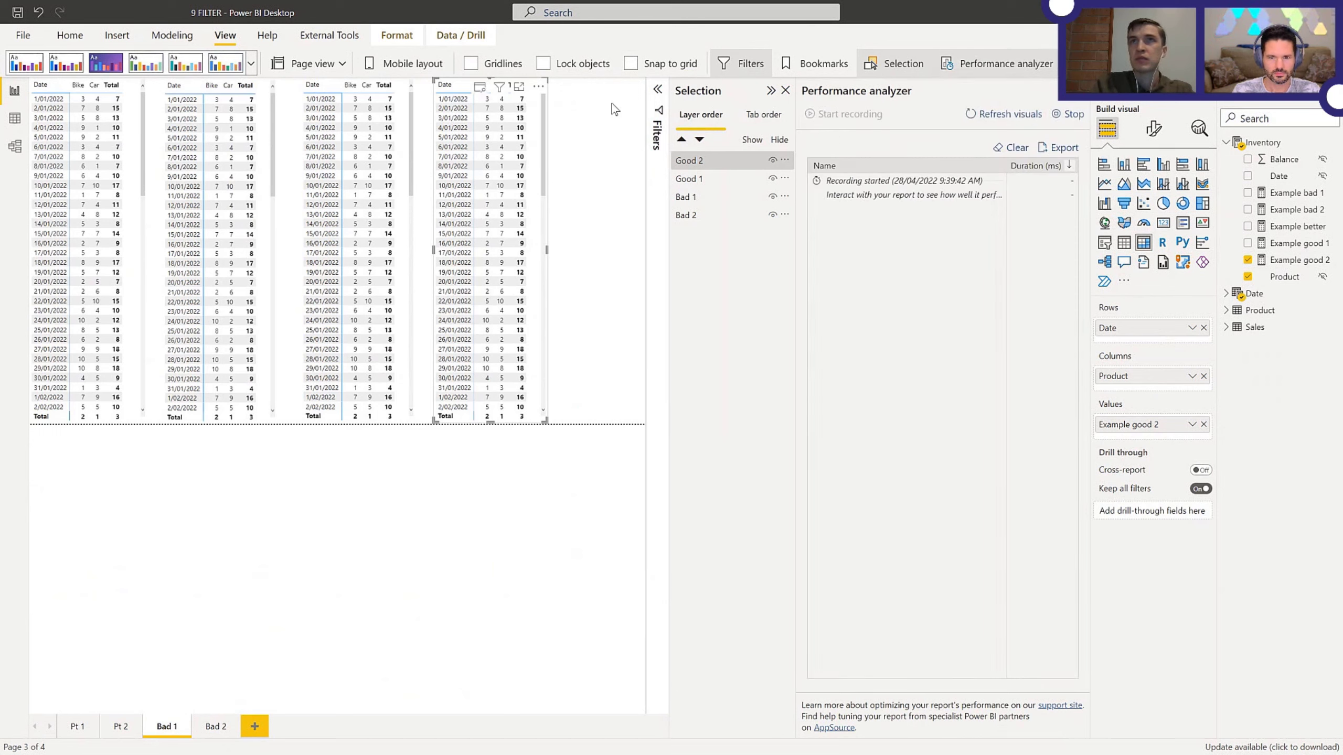
click(75, 90)
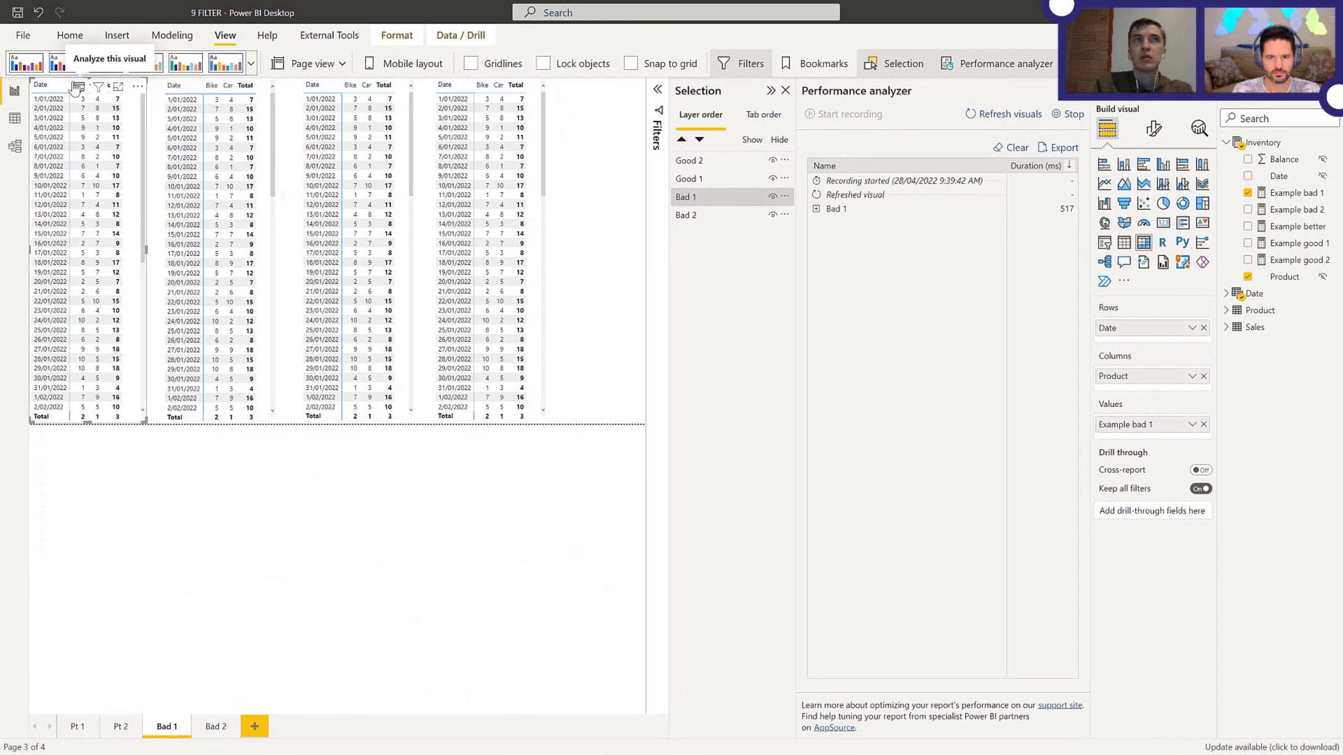
click(816, 209)
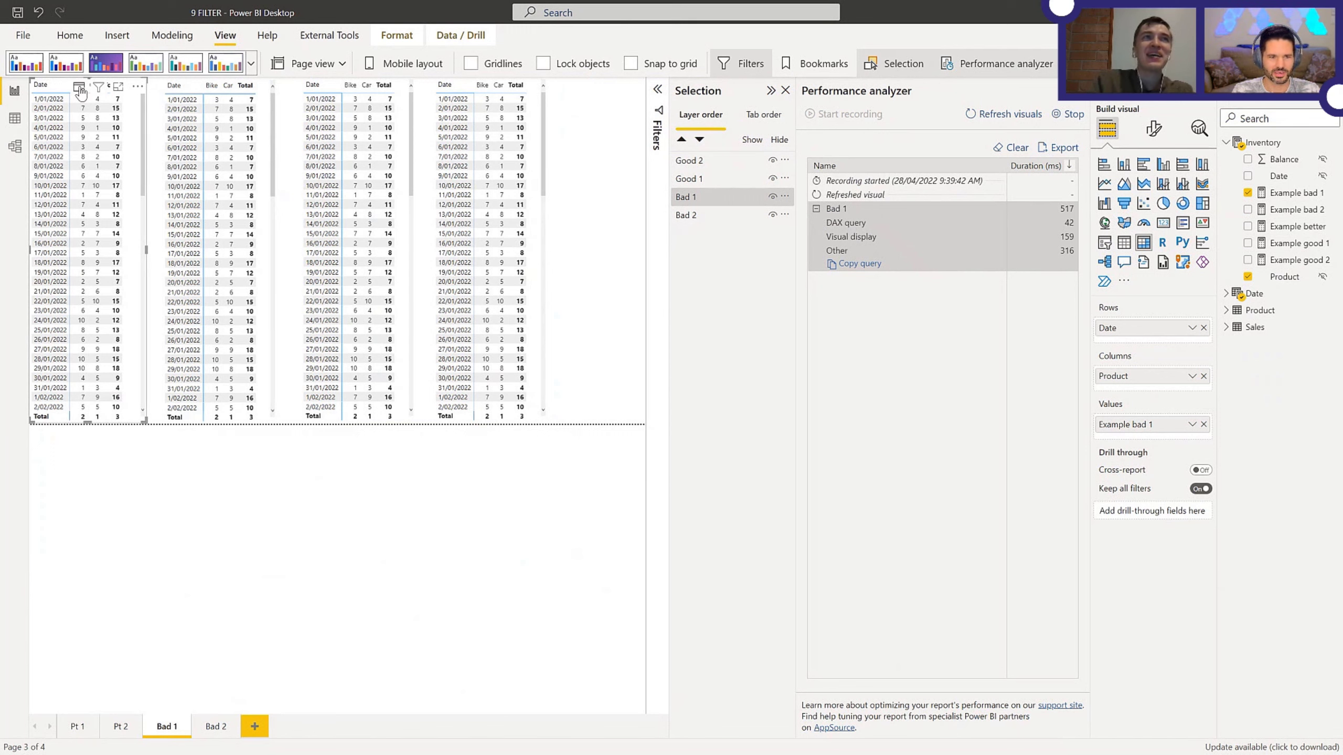
mouse_move(79, 91)
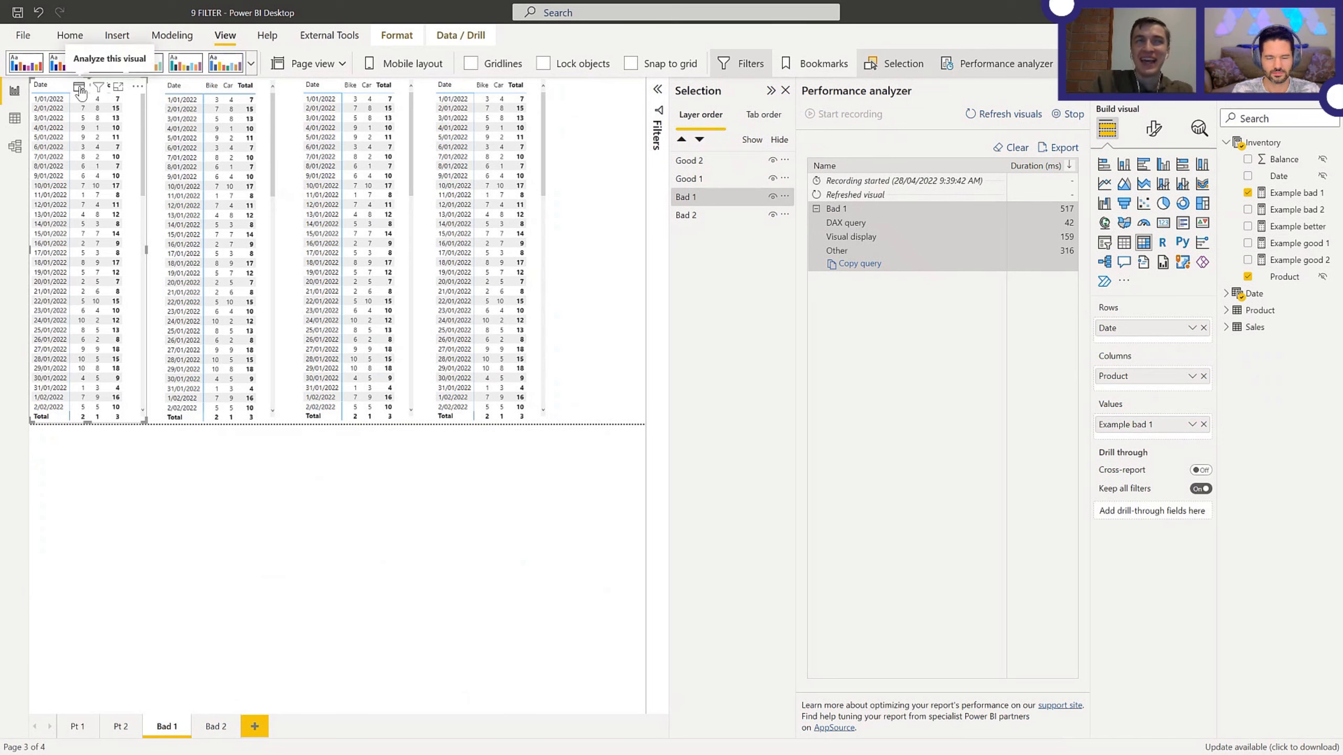
click(79, 91)
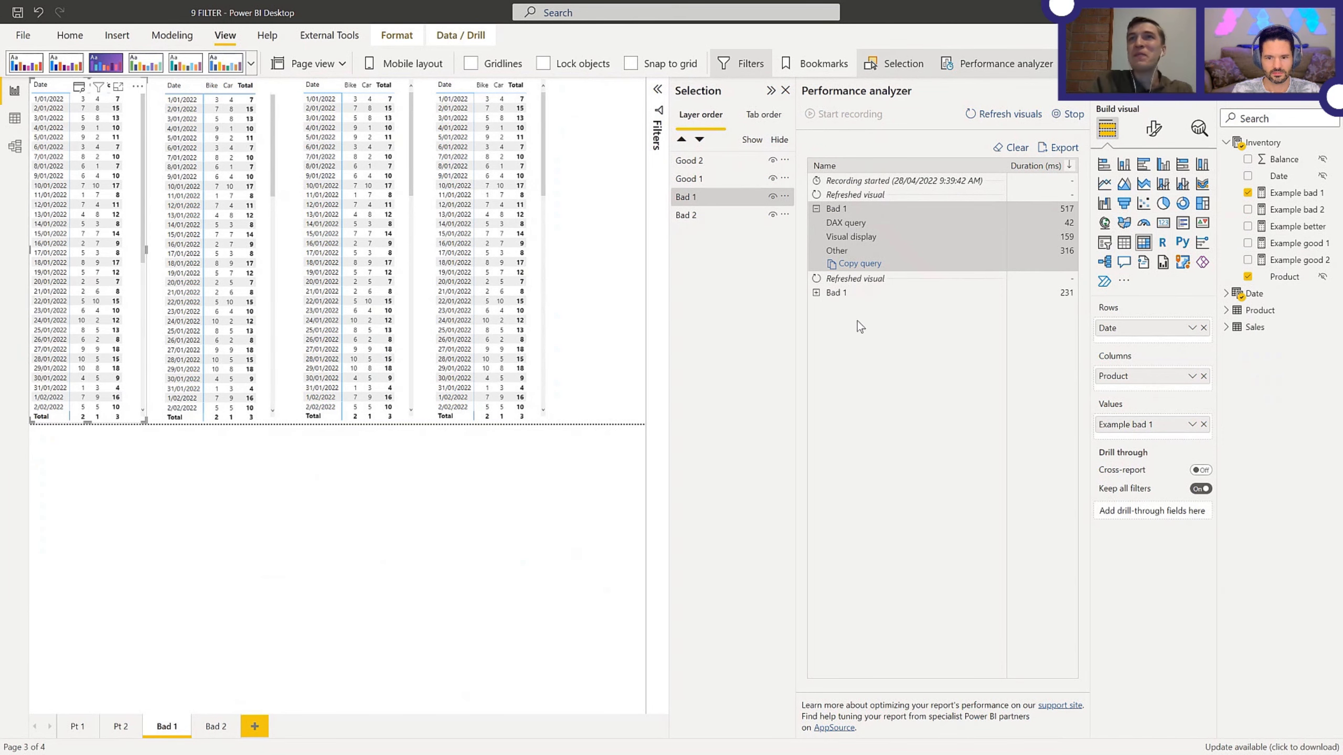
click(815, 294)
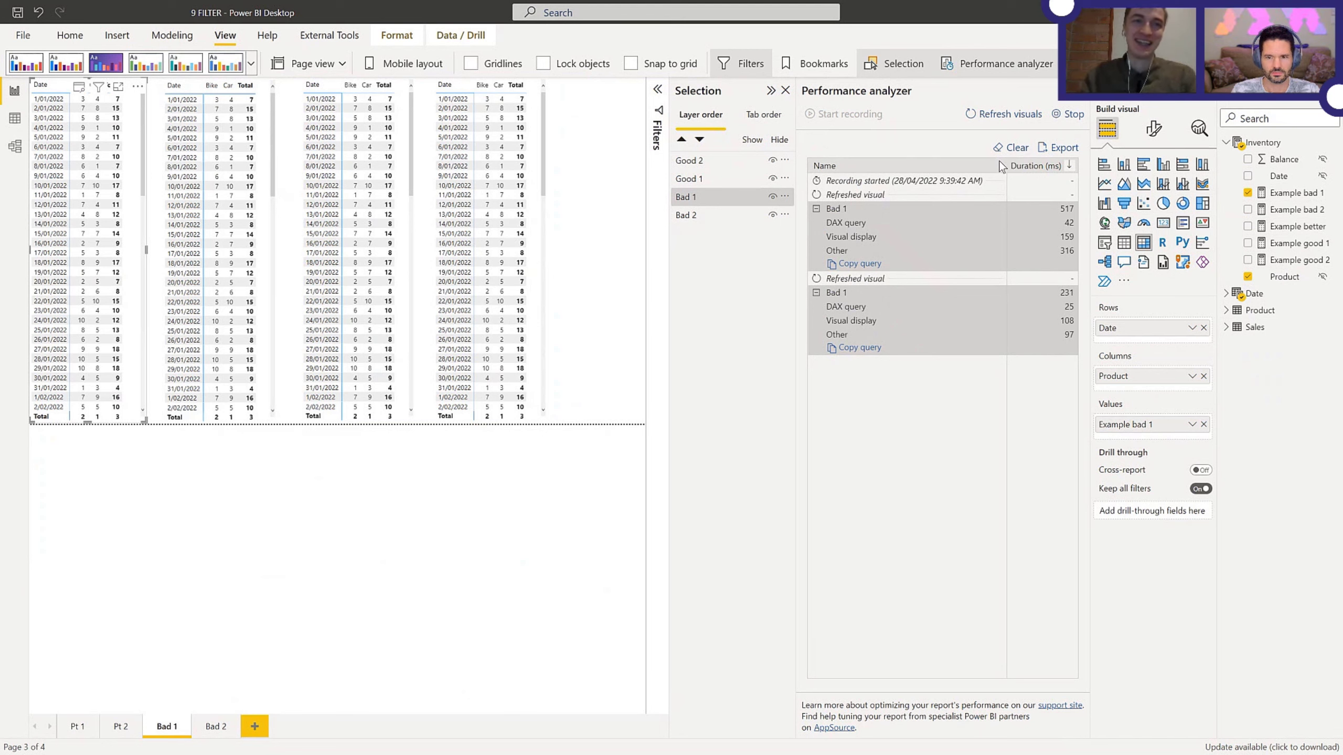
Step: Clear the recorded timings, refresh all visuals, and expand the refresh timings of all four matrices to compare their DAX query durations
click(1011, 148)
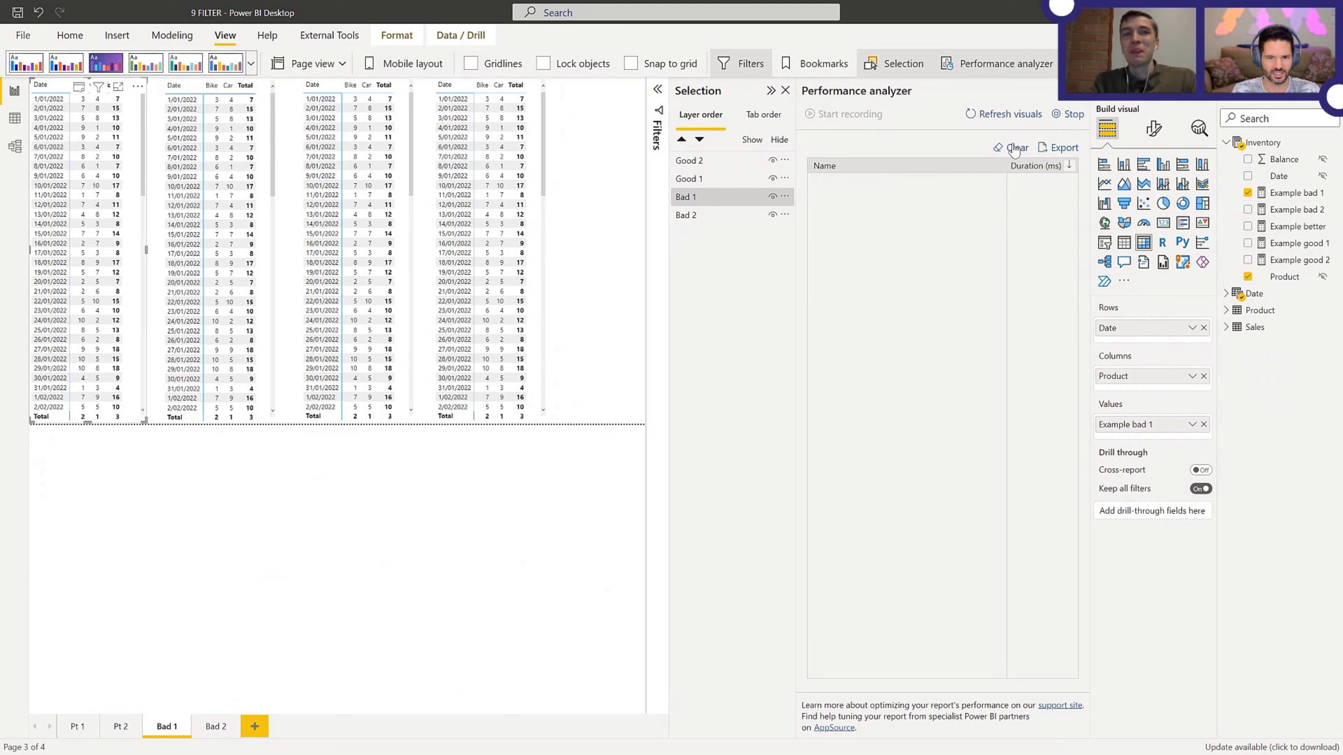
click(265, 102)
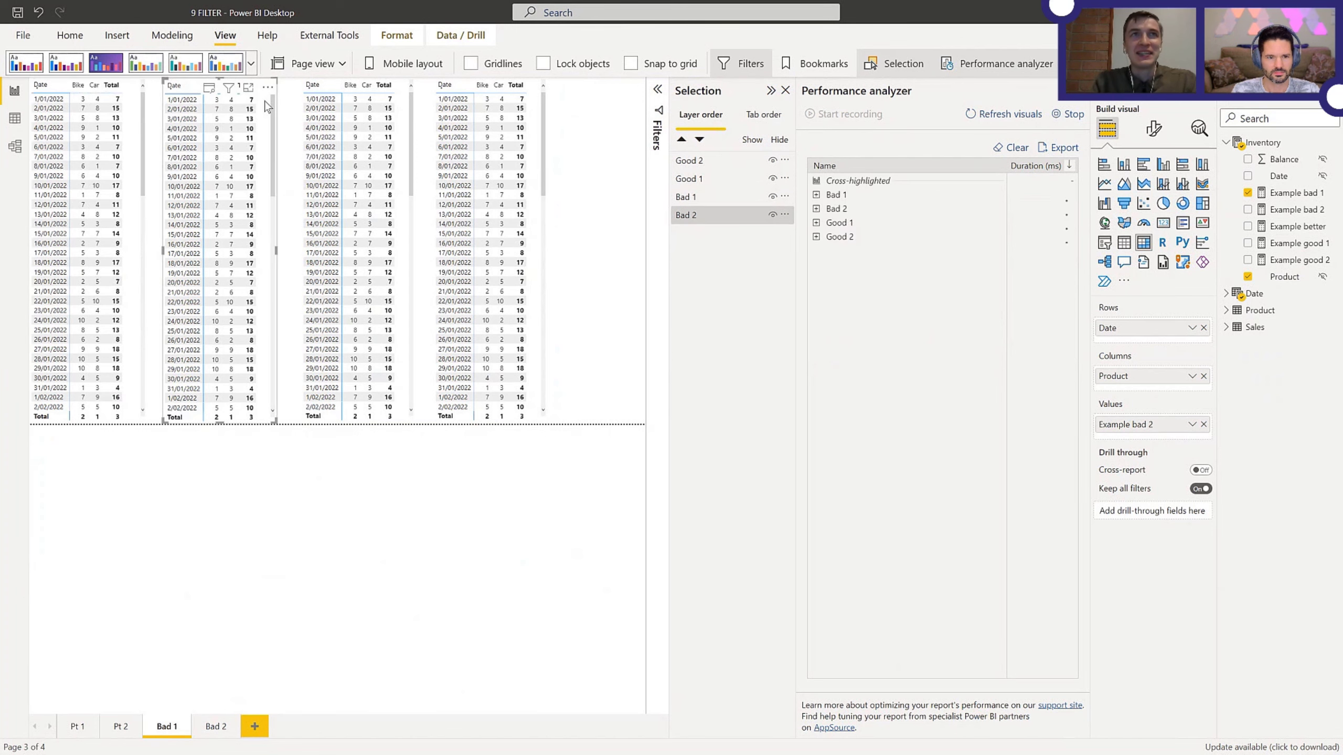
click(616, 116)
click(982, 115)
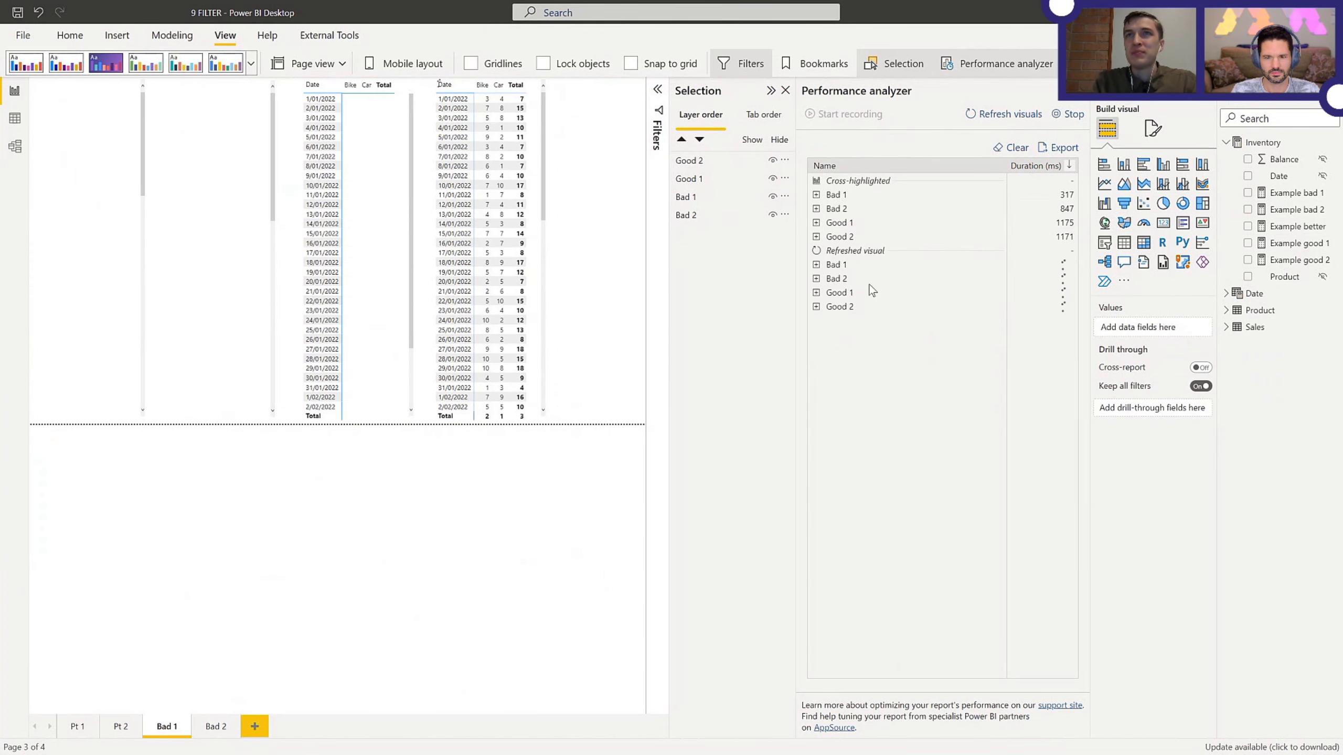
click(816, 307)
click(816, 293)
click(816, 279)
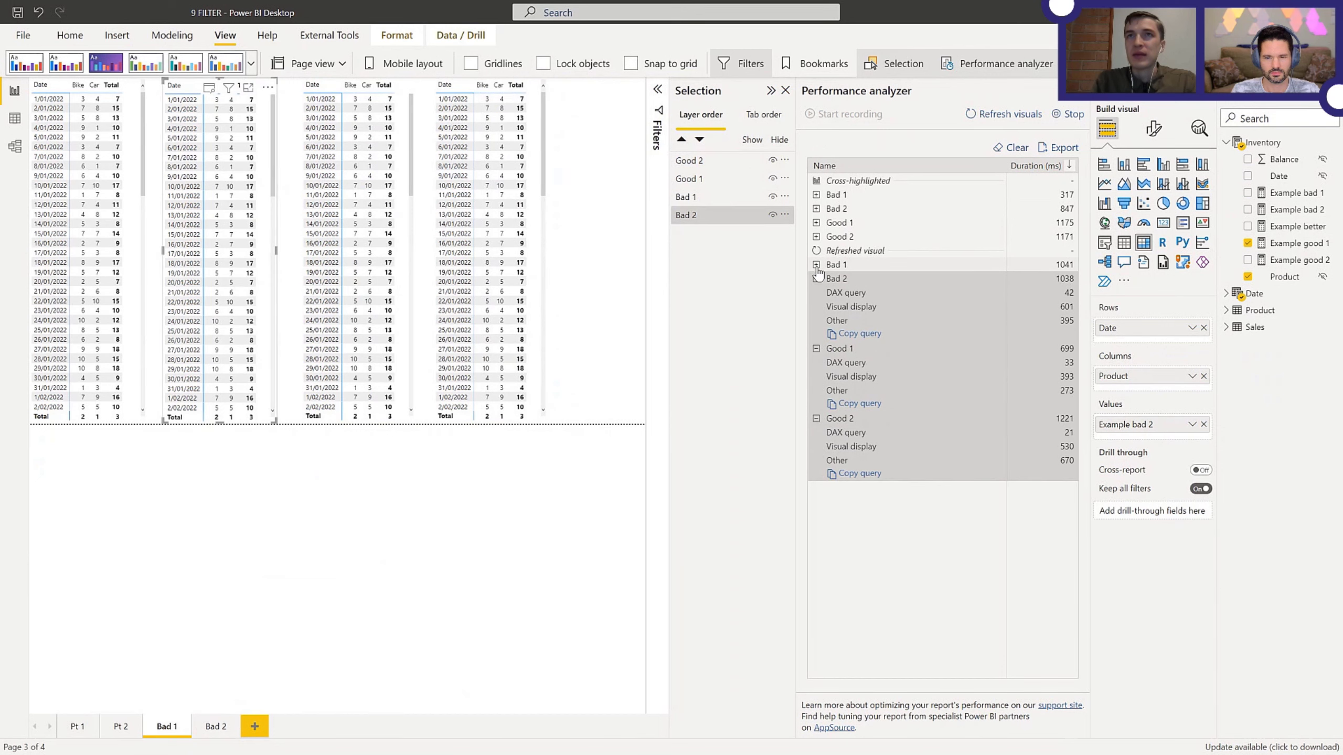
click(816, 264)
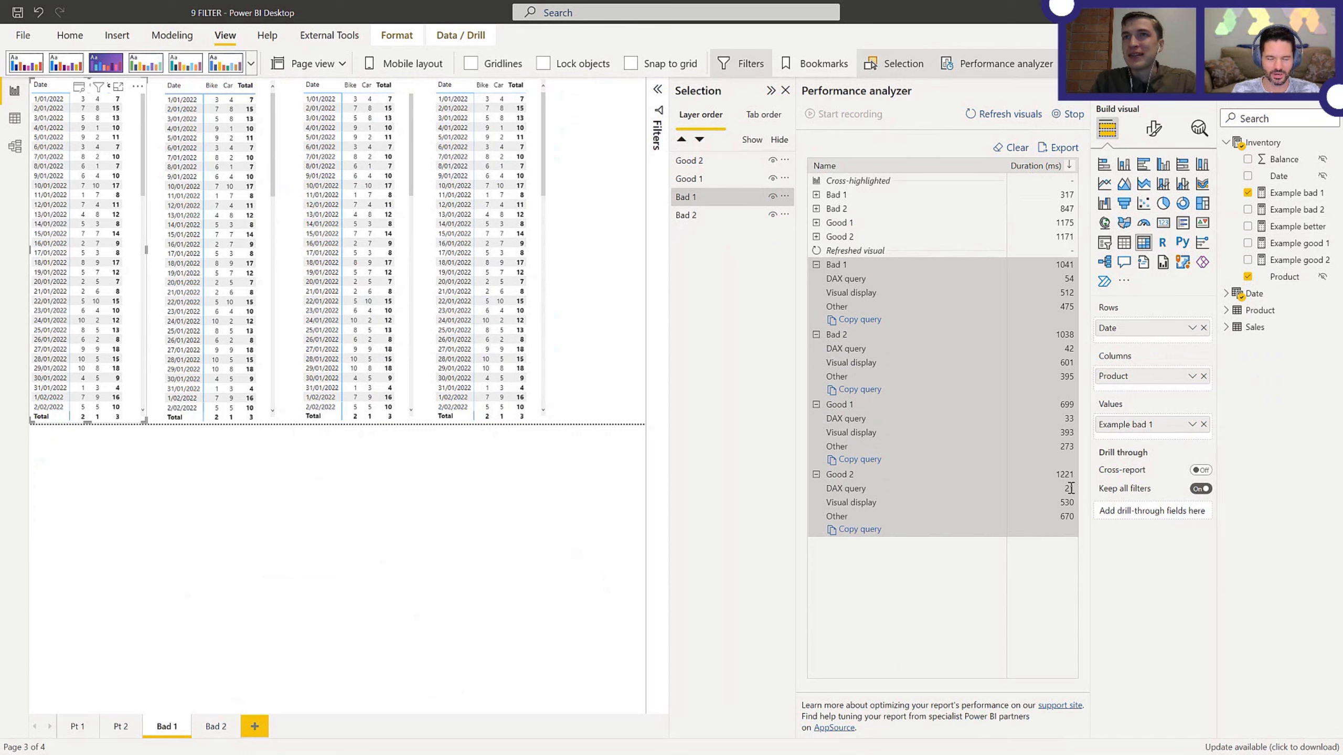
Step: Clear the analyzer results and repeat the refresh of all visuals, expanding the Good 1, Good 2, Bad 2 and Bad 1 timings
click(1012, 150)
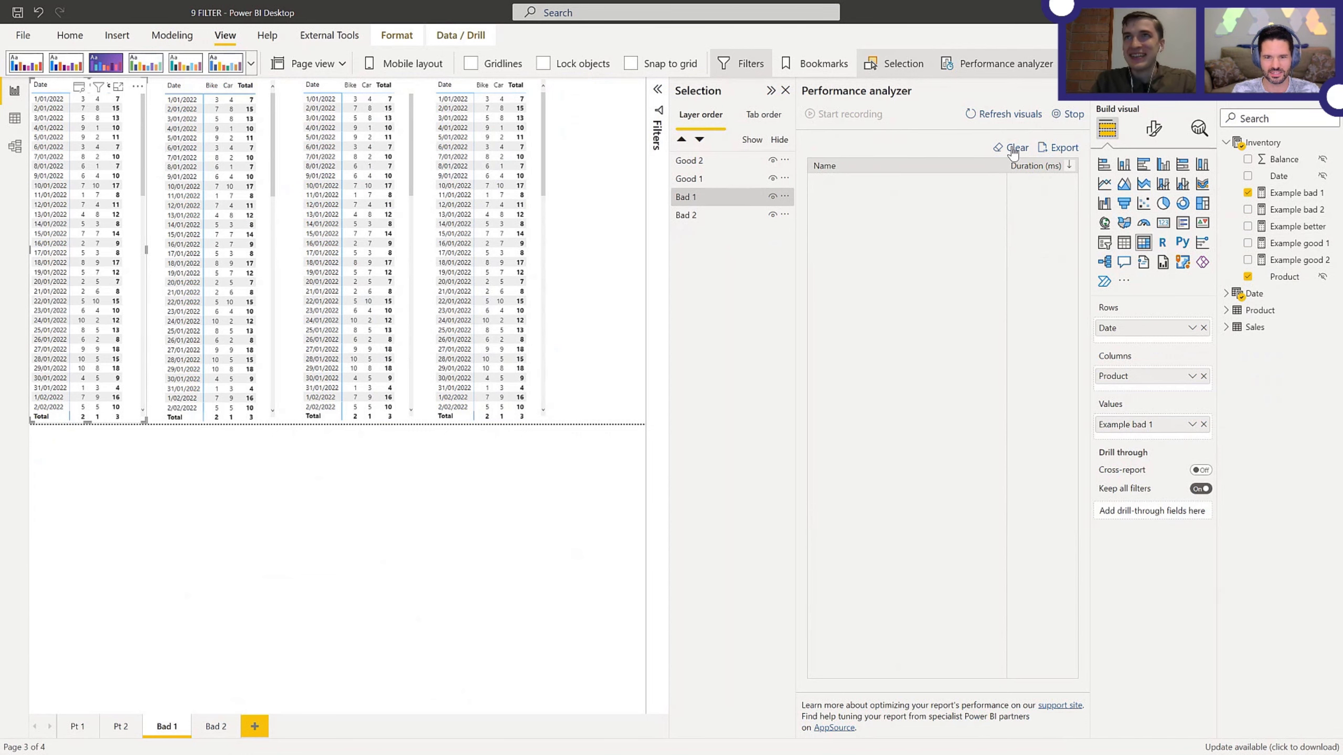
click(988, 114)
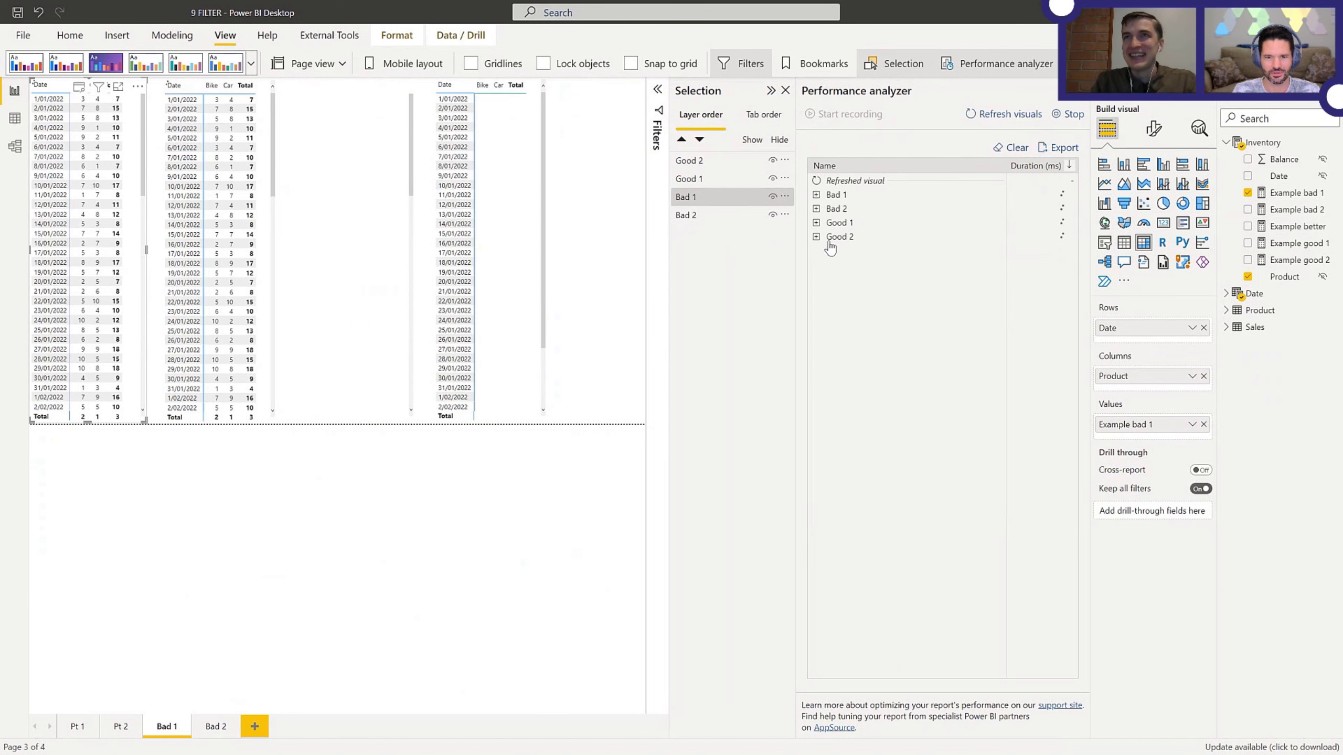
click(816, 223)
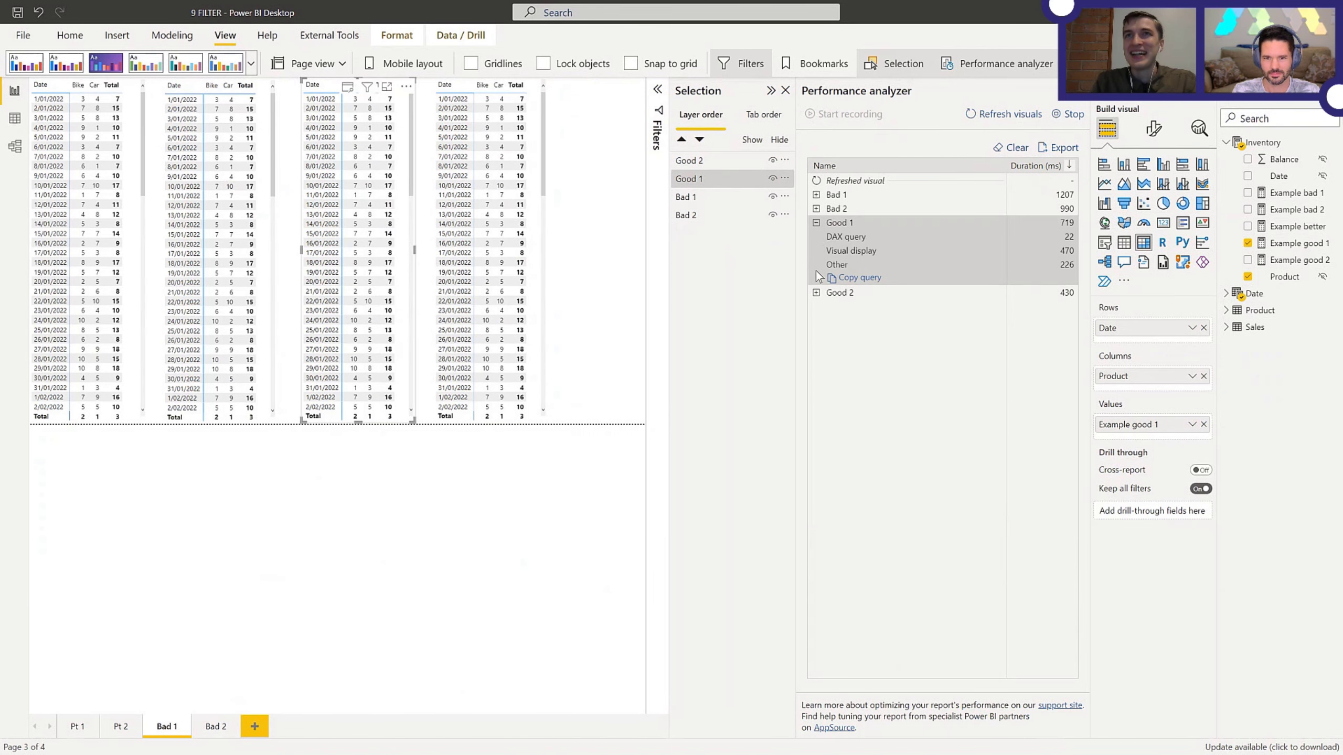
click(816, 293)
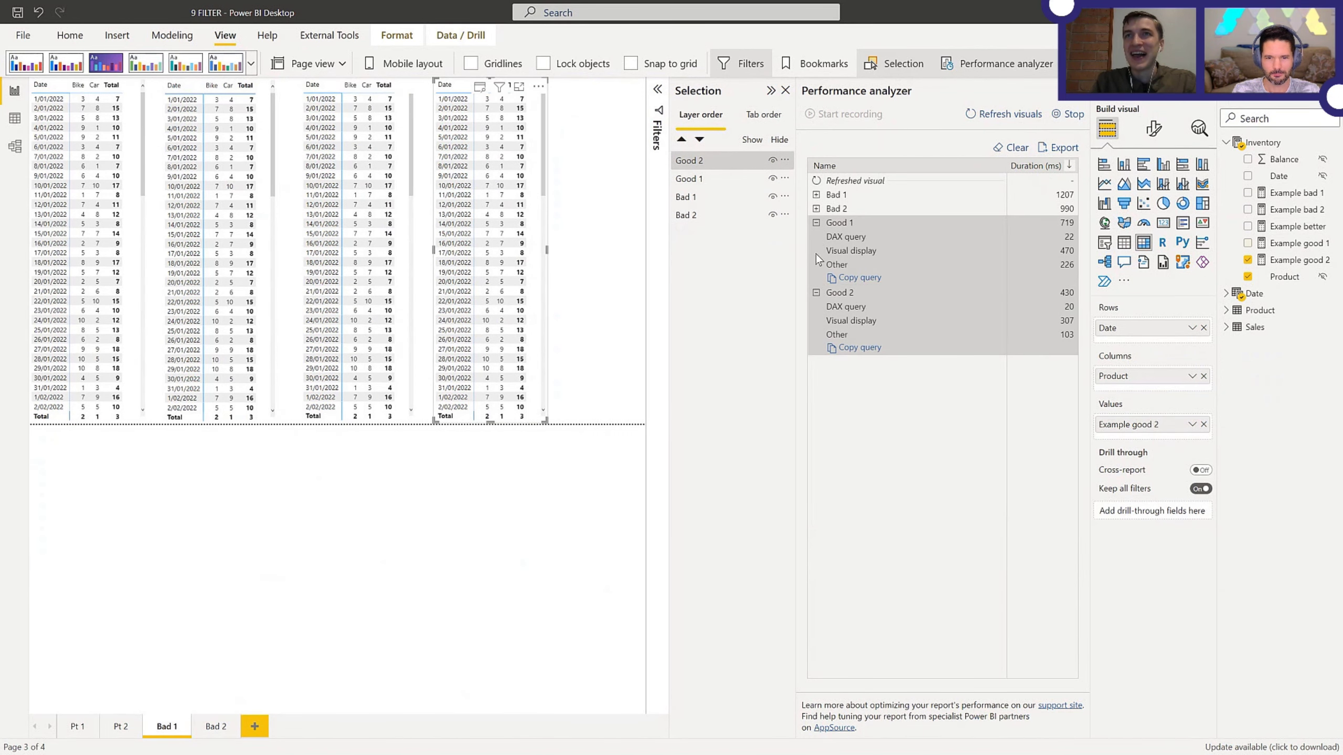
click(816, 208)
click(816, 195)
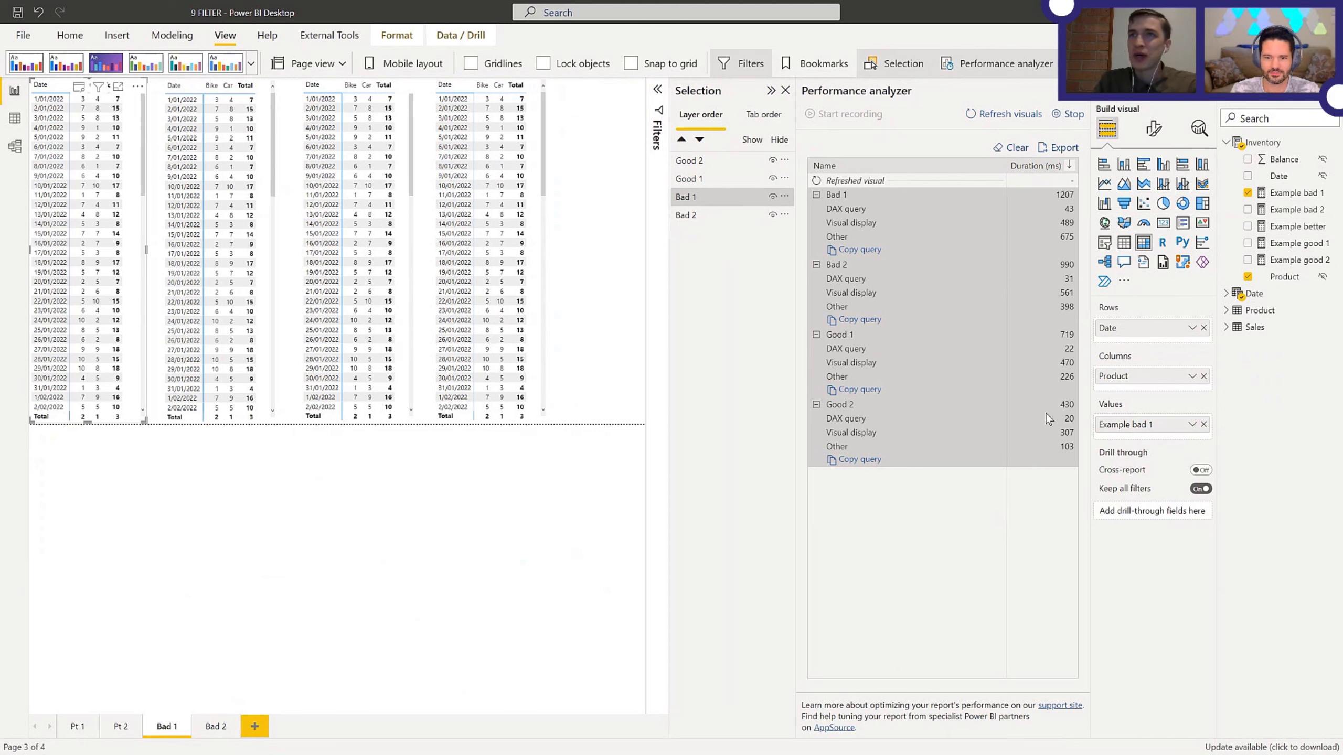
Step: Run one more cleared refresh of the page's visuals and compare the four matrices' DAX query durations again
click(1023, 150)
click(973, 115)
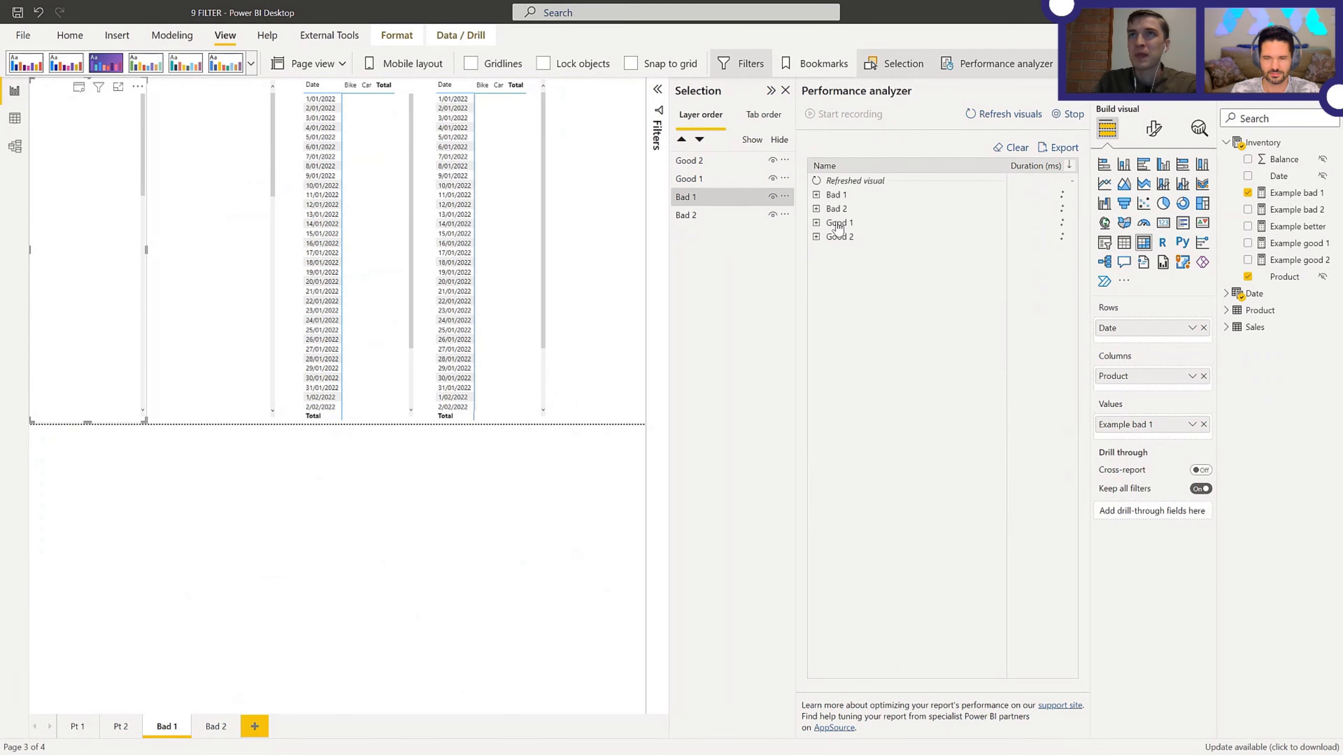
click(816, 236)
click(816, 222)
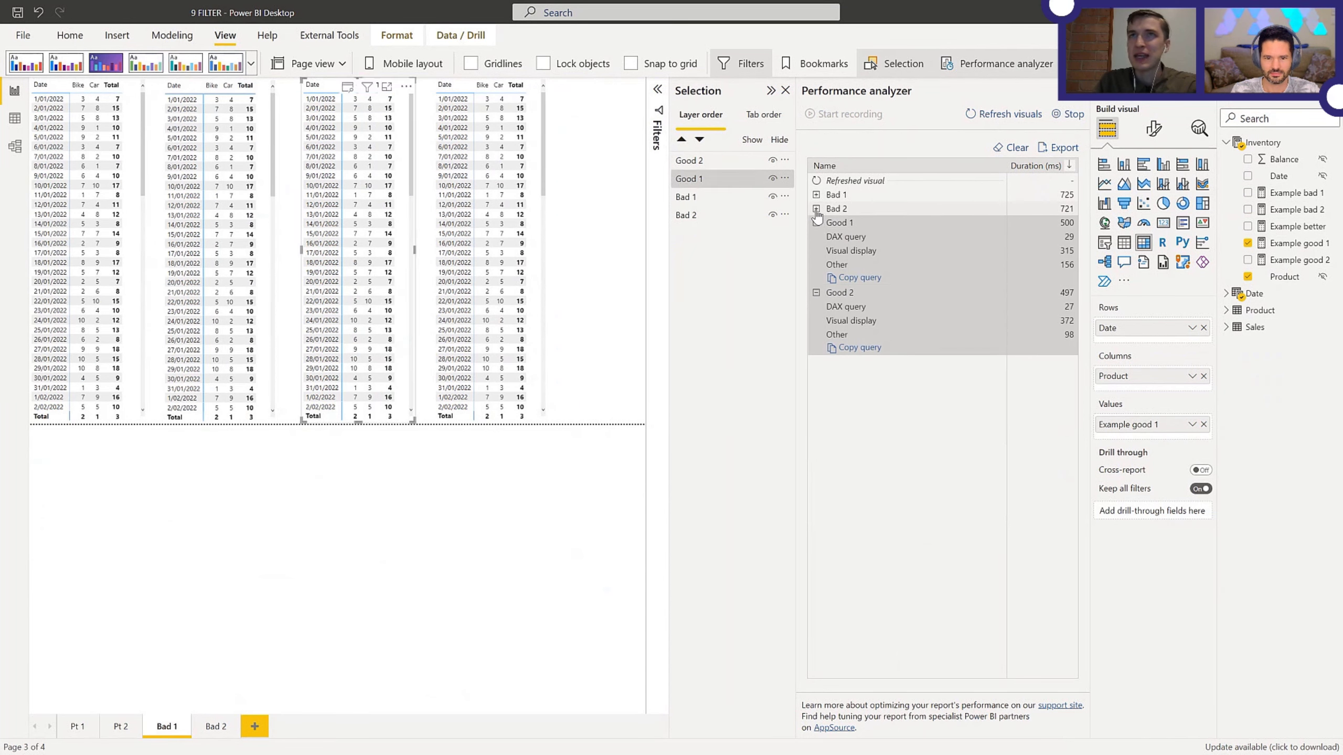
click(816, 209)
click(816, 195)
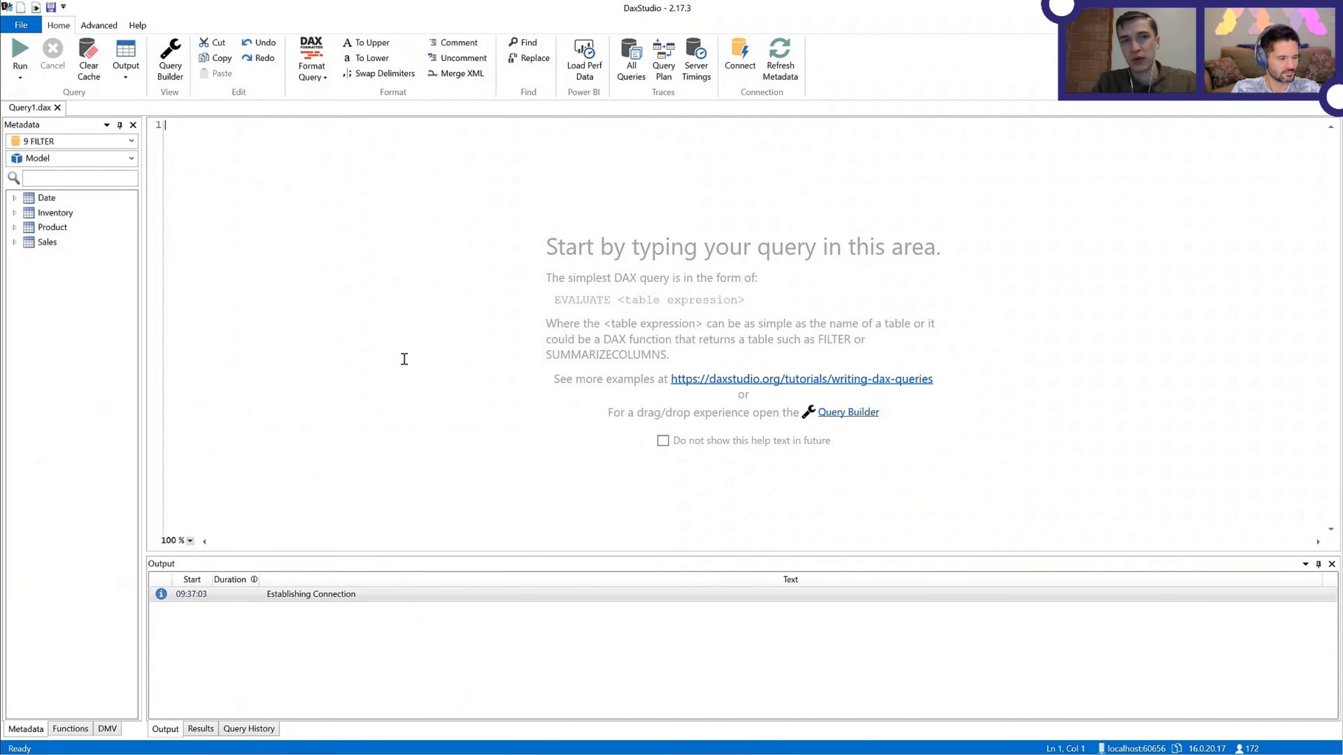
Step: In DAX Studio, use Query Builder to build and run a query with Date from Date, and Product and Example bad 1 from Inventory
click(171, 63)
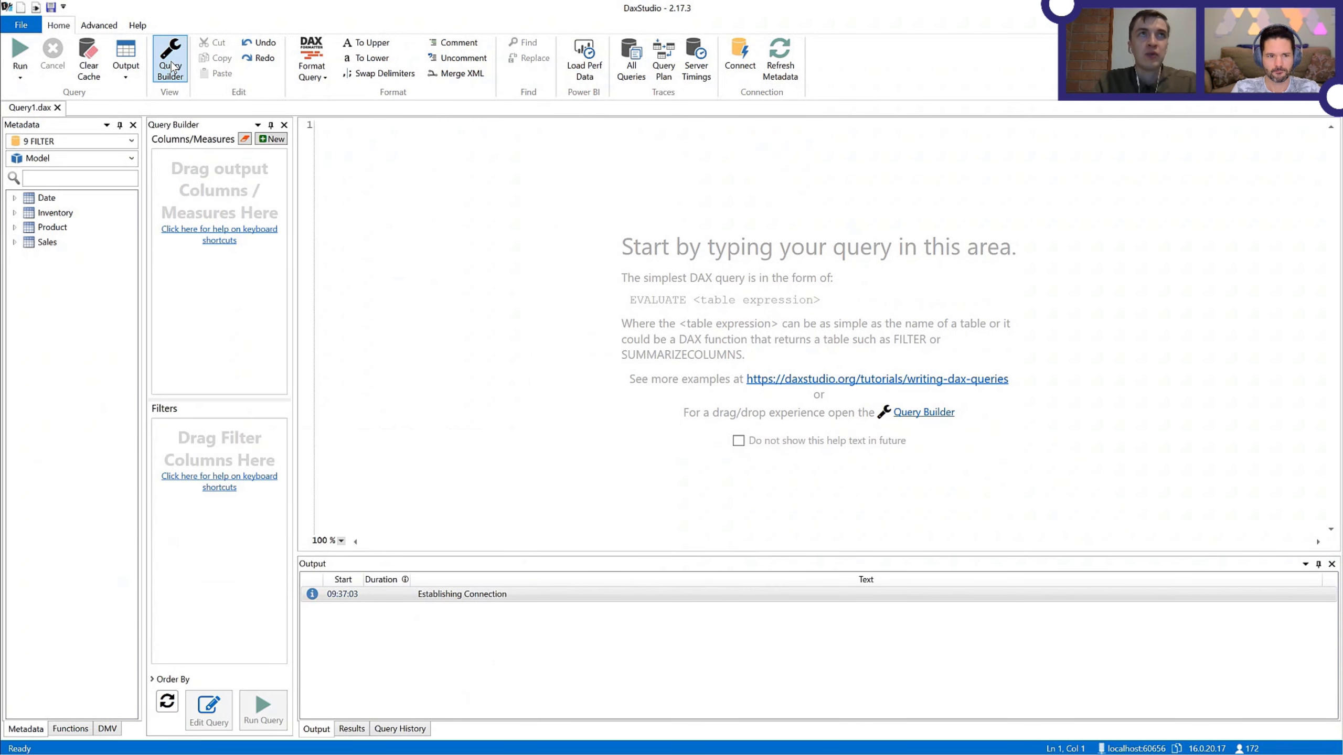
click(14, 198)
click(57, 212)
drag(57, 213, 217, 159)
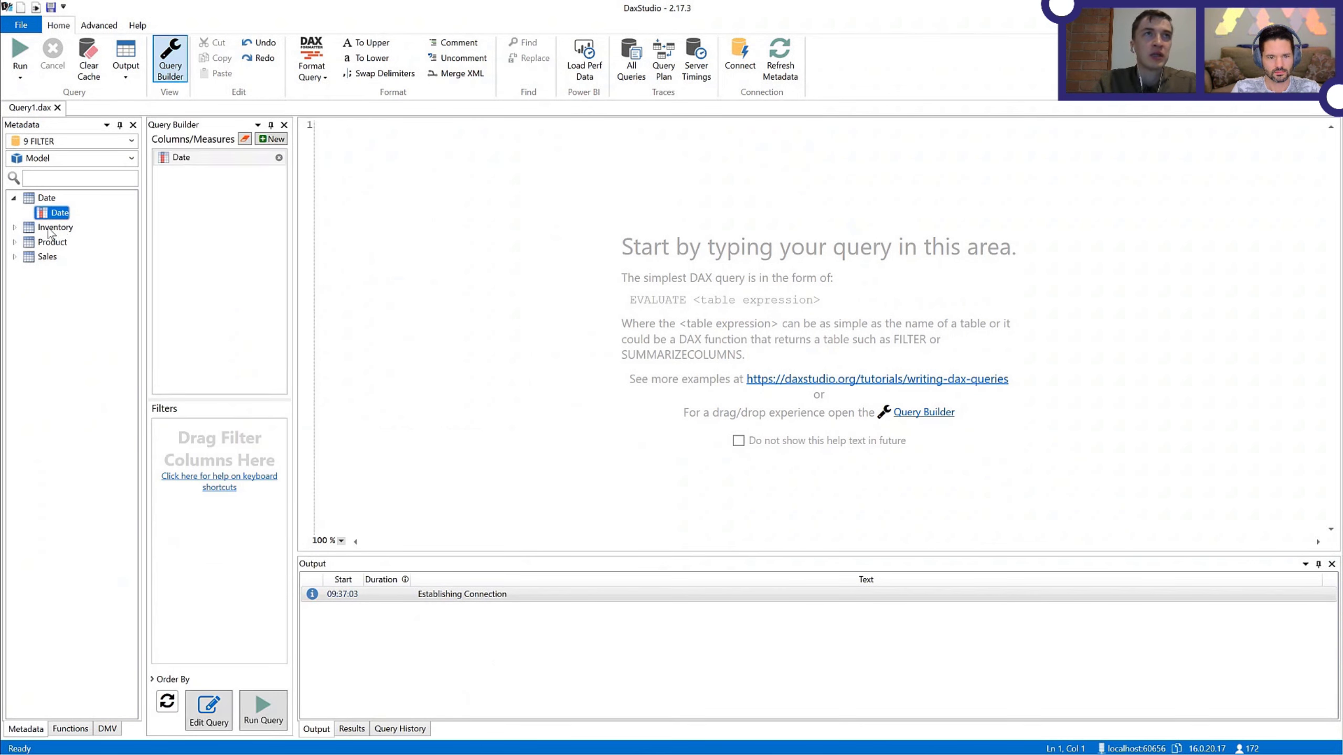
click(15, 228)
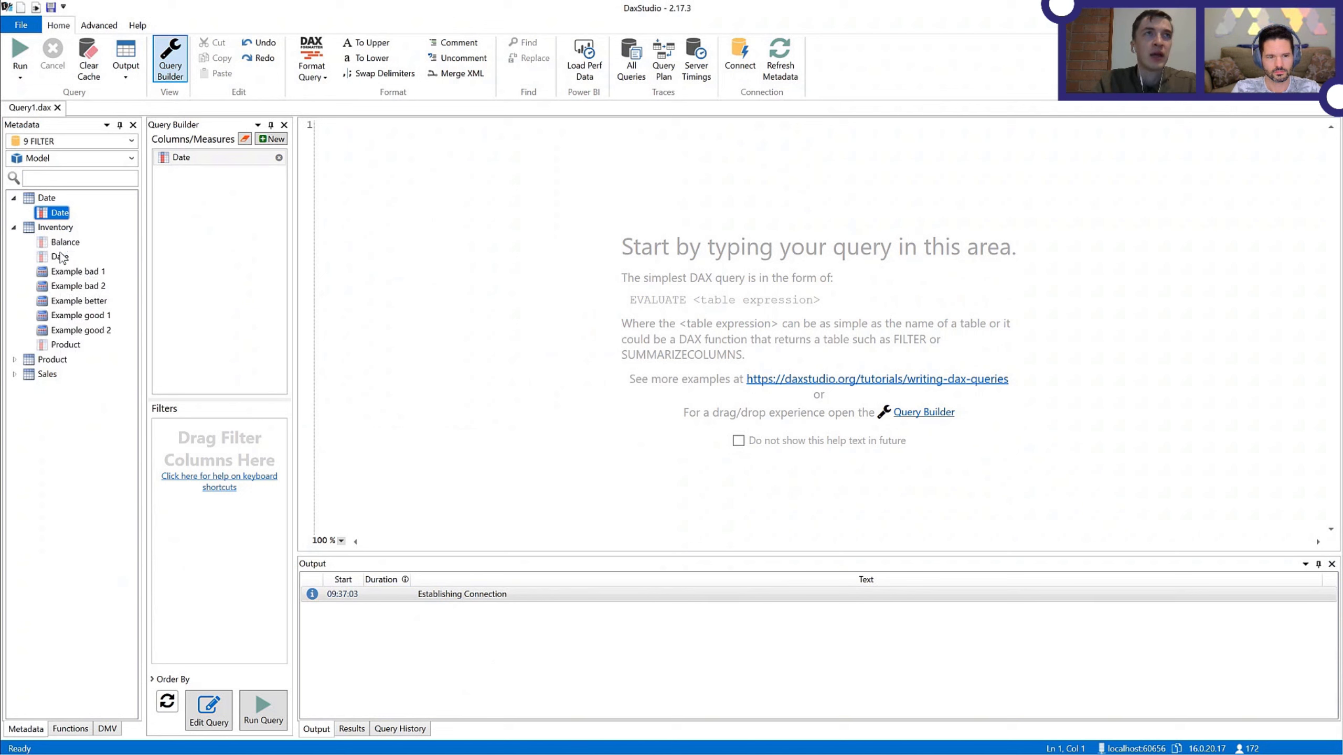
drag(63, 344, 207, 241)
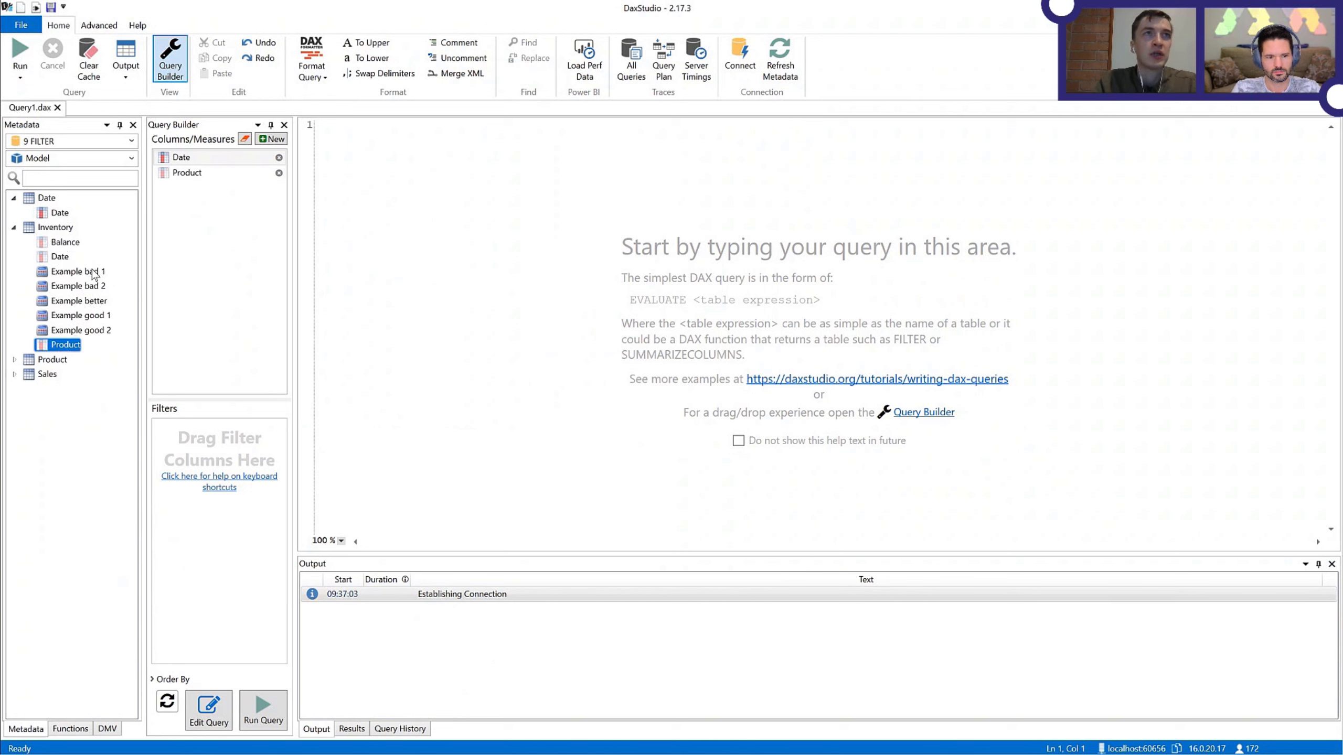
drag(90, 270, 219, 252)
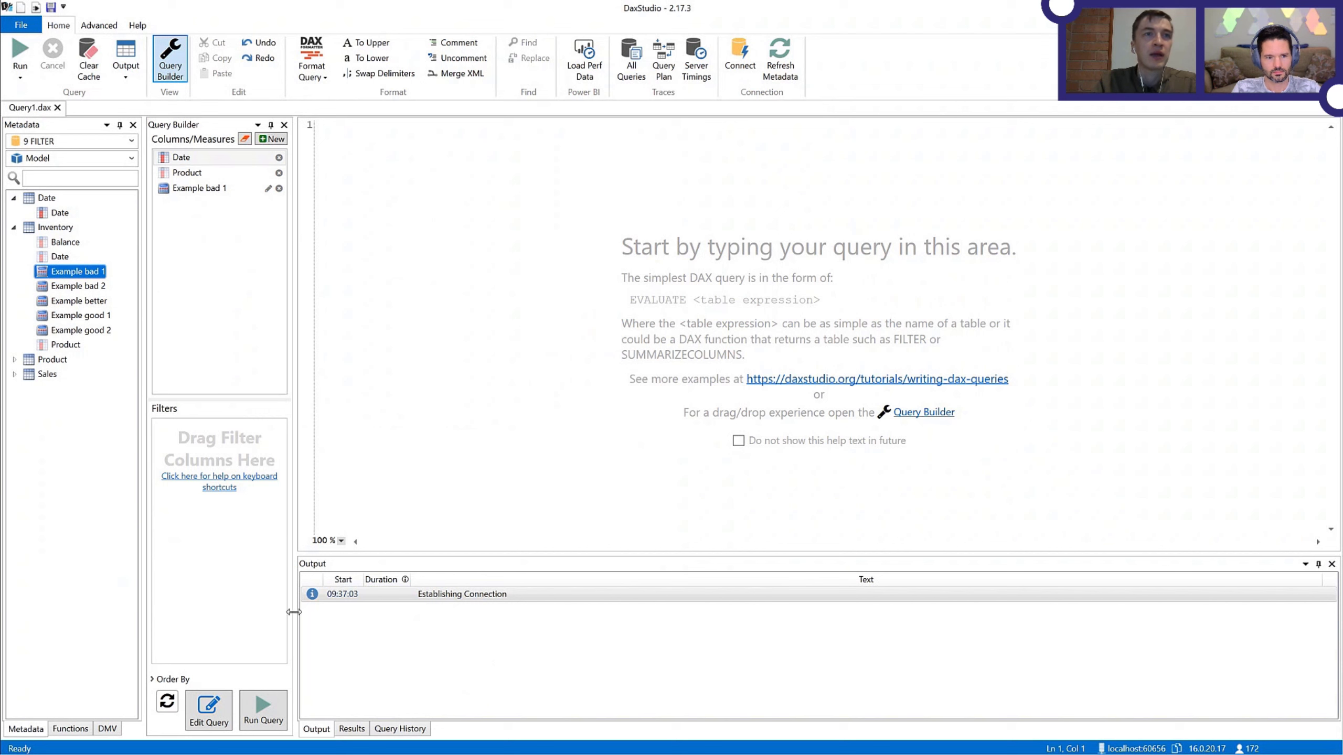
click(281, 714)
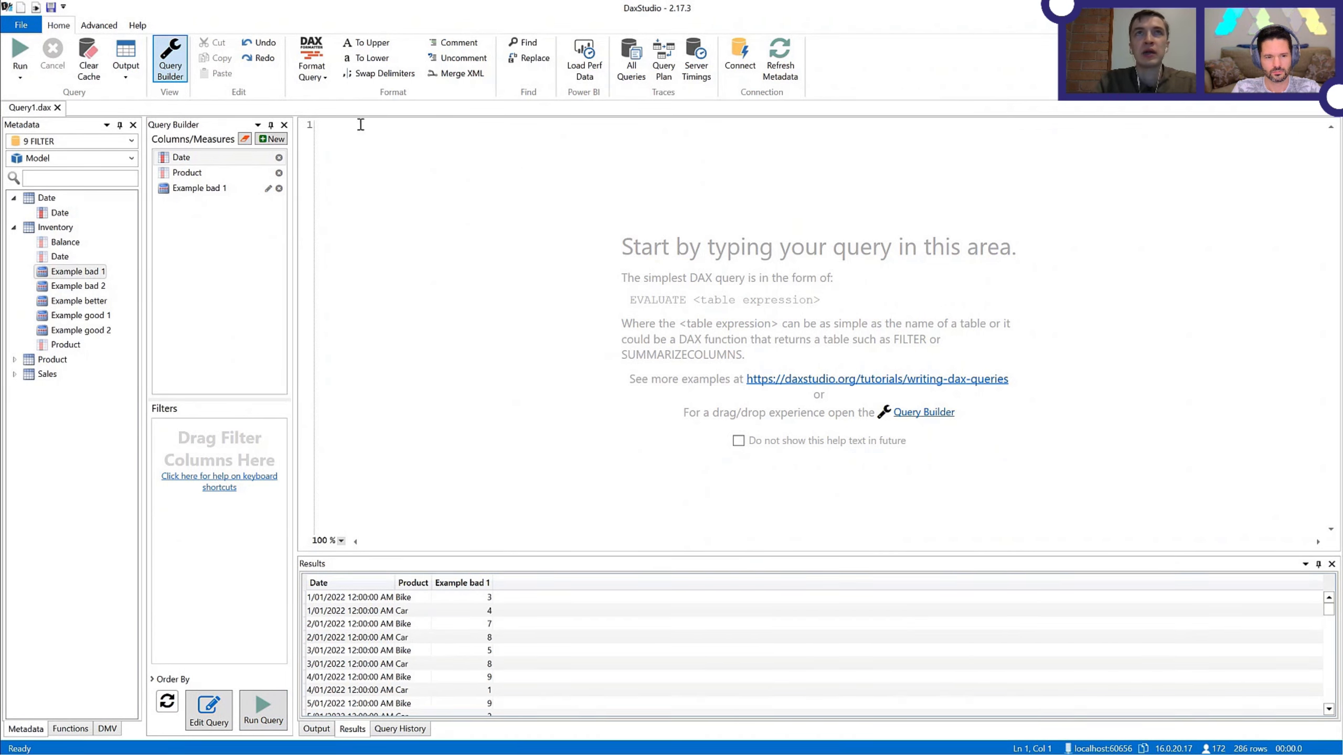
Step: Benchmark the Example bad 1 query with 5 cold and 0 warm cache executions, and review the run details and summary
click(98, 25)
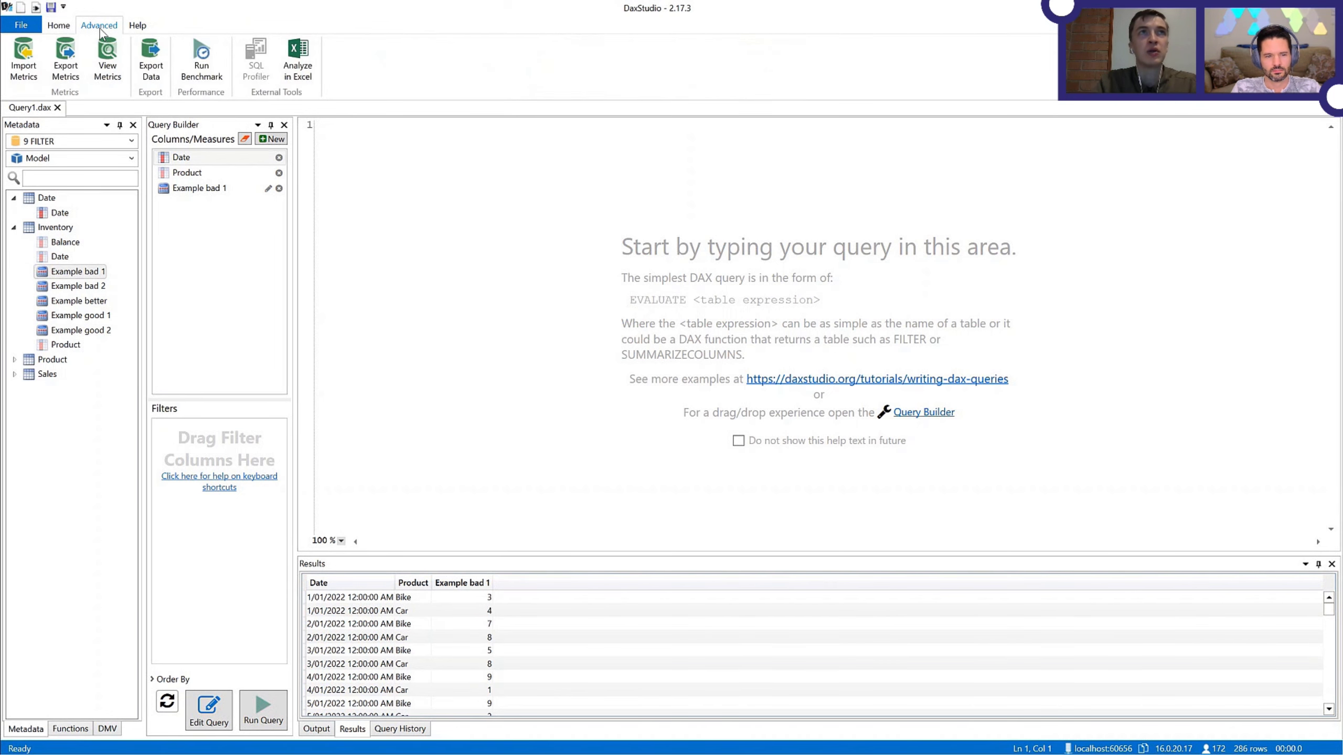
click(198, 53)
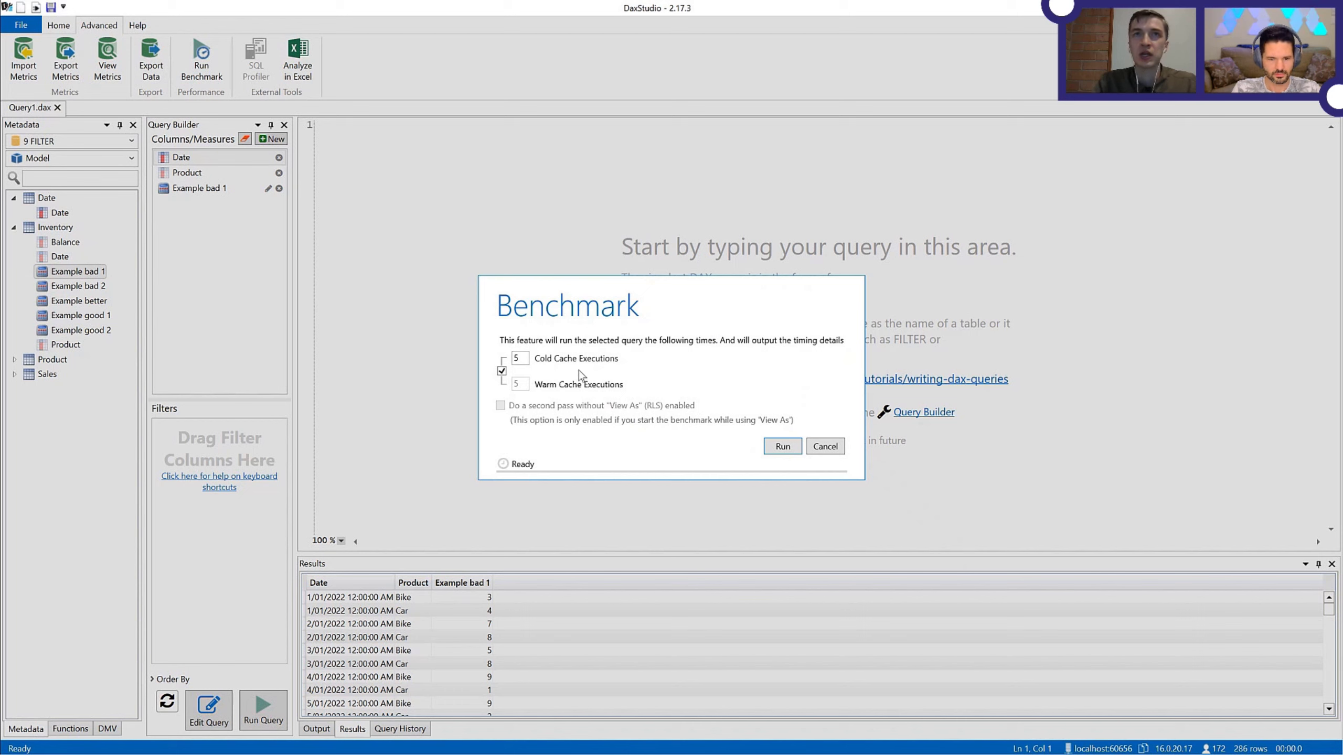
click(501, 371)
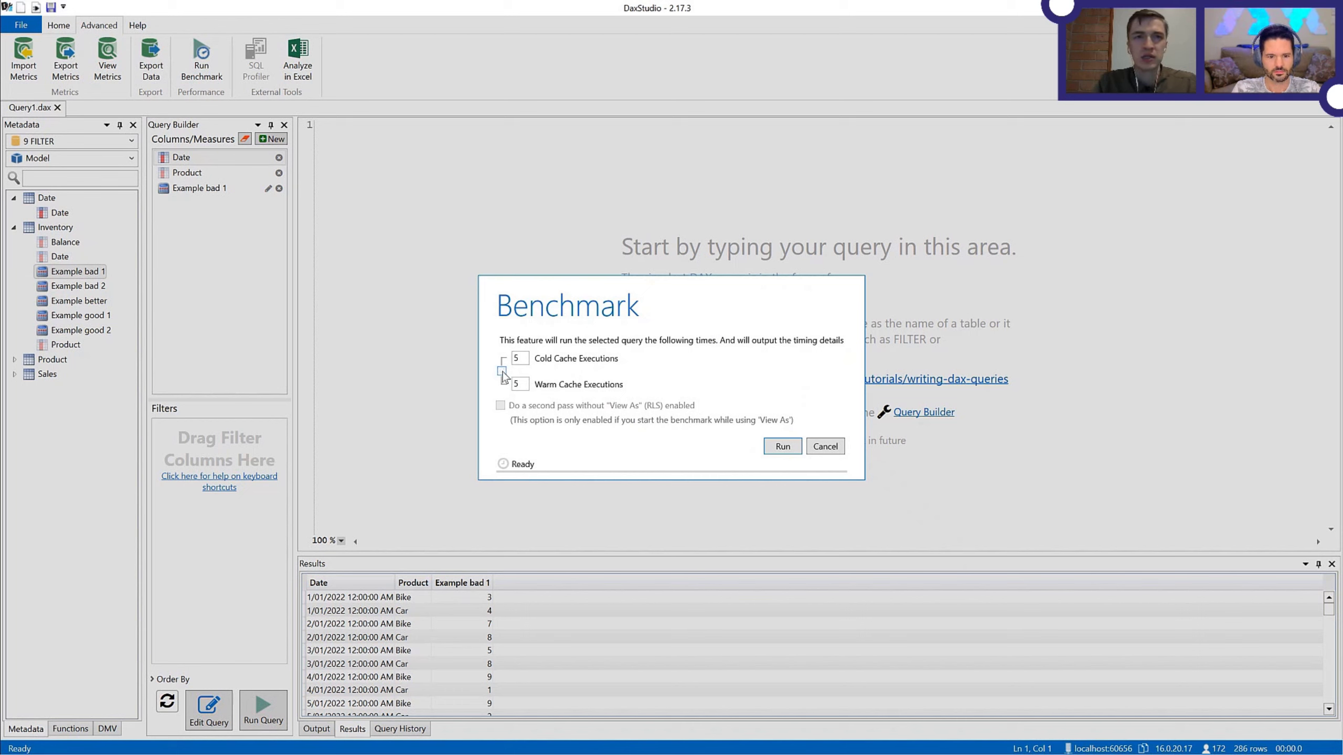
double_click(517, 385)
text(0)
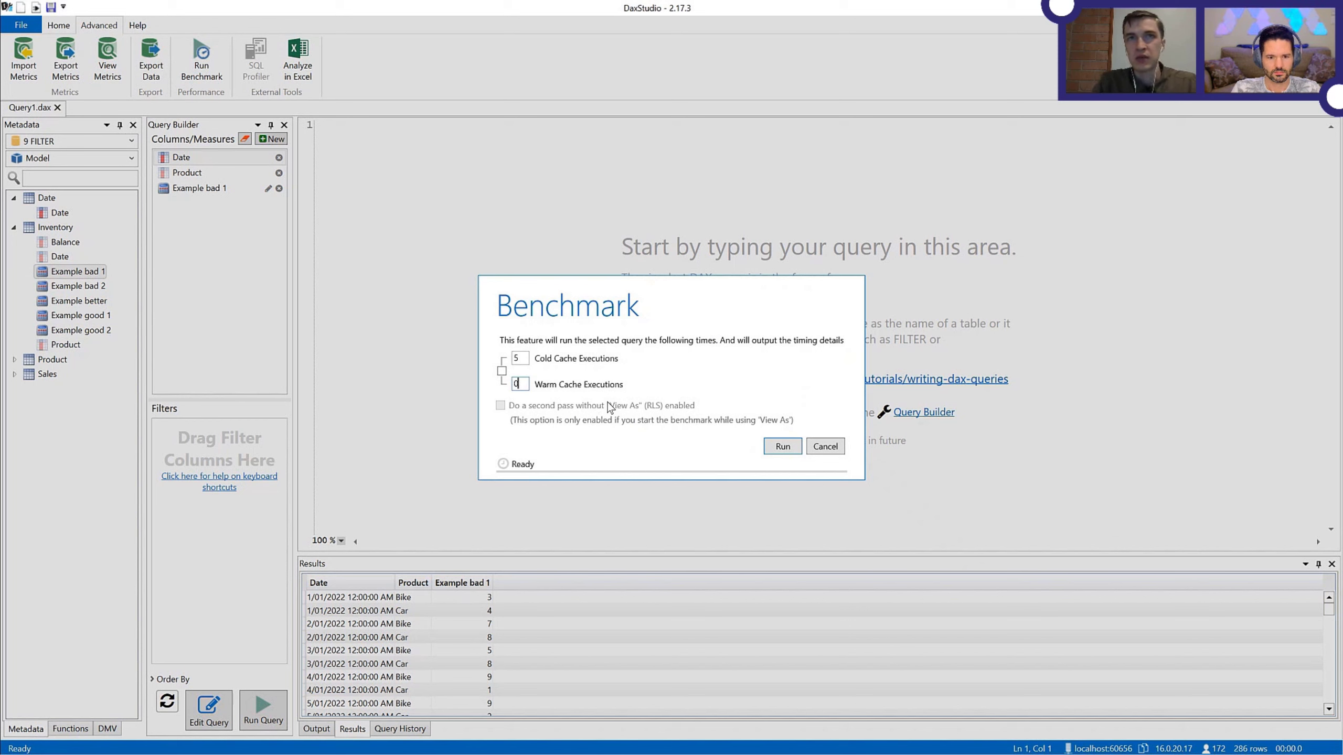
click(774, 447)
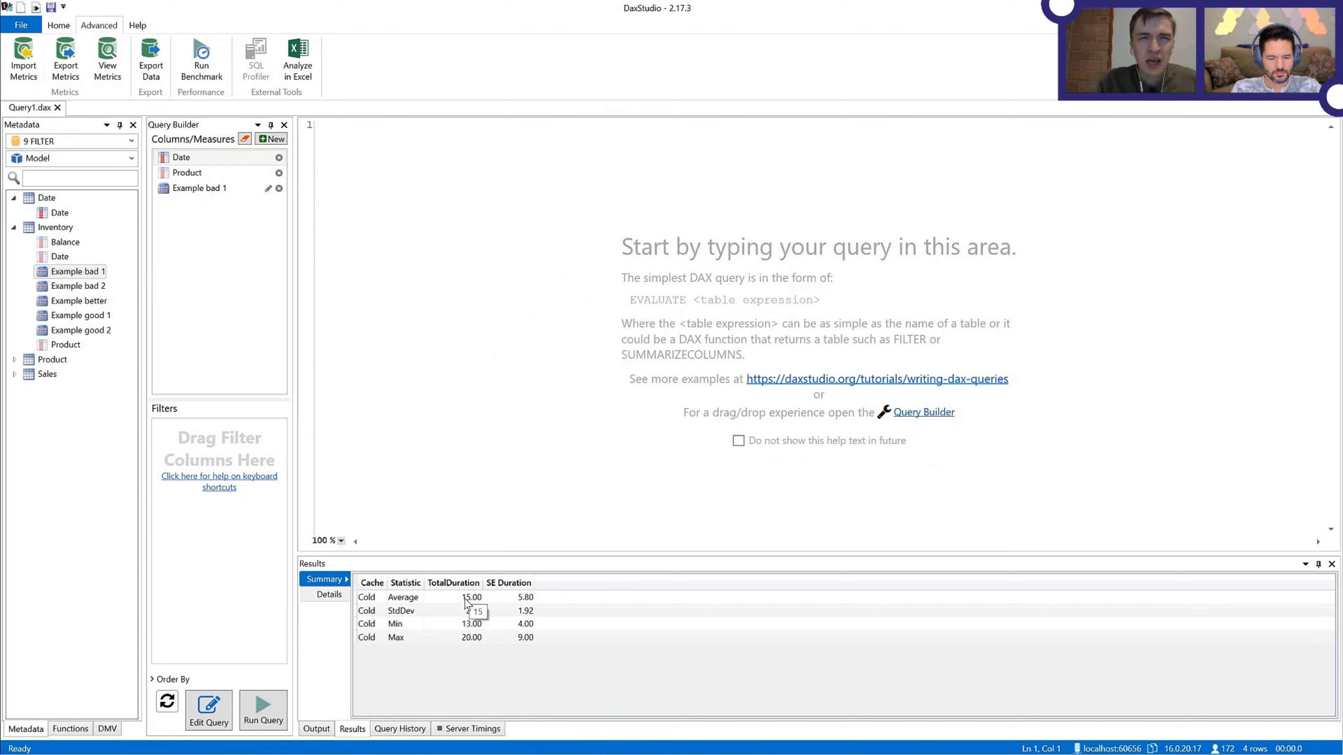
click(341, 599)
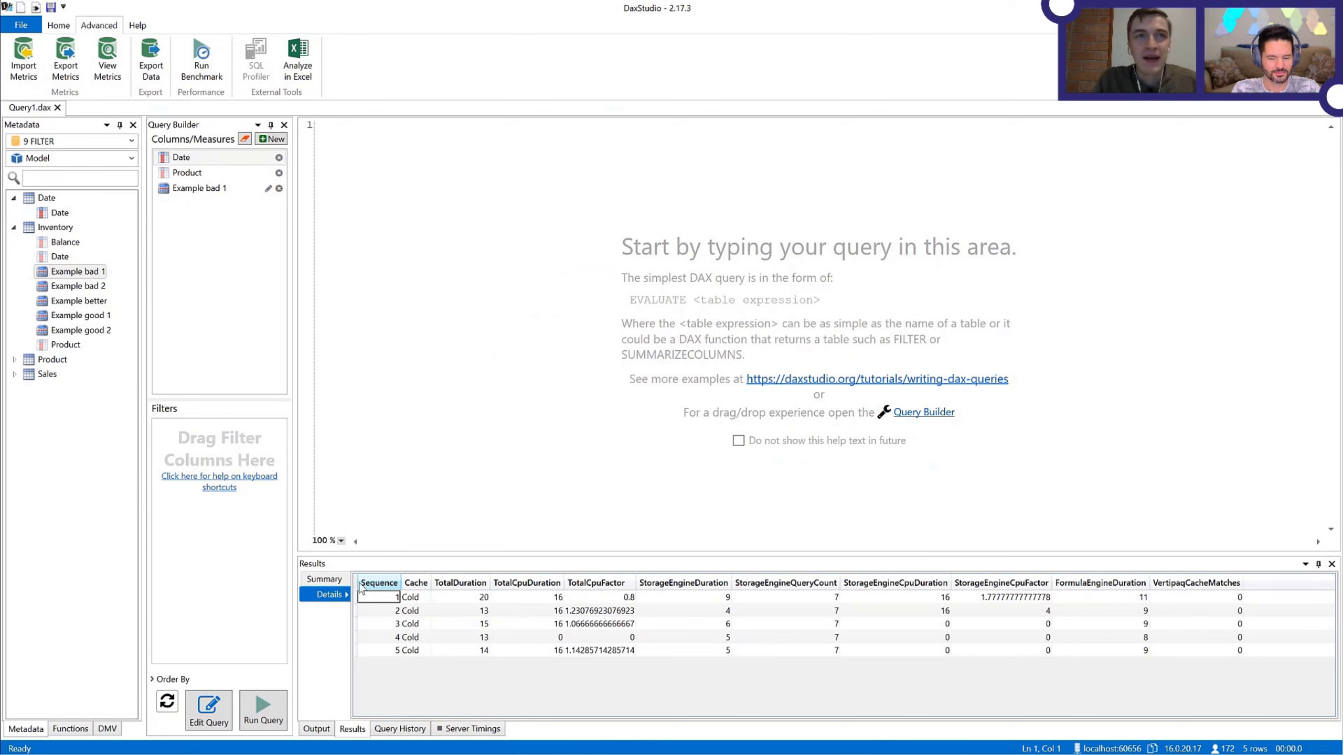
click(334, 580)
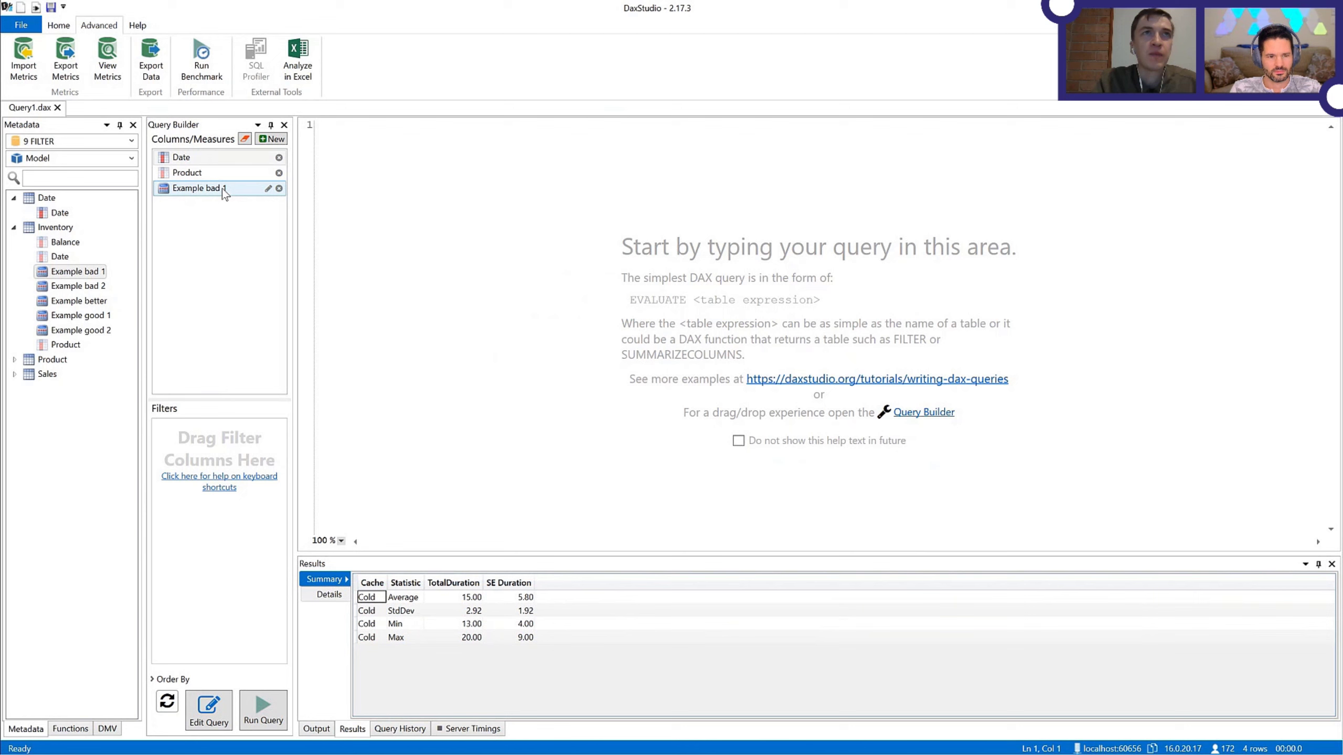
Step: Replace Example bad 1 with Example good 1 from Inventory in the Query Builder and run the query
click(279, 188)
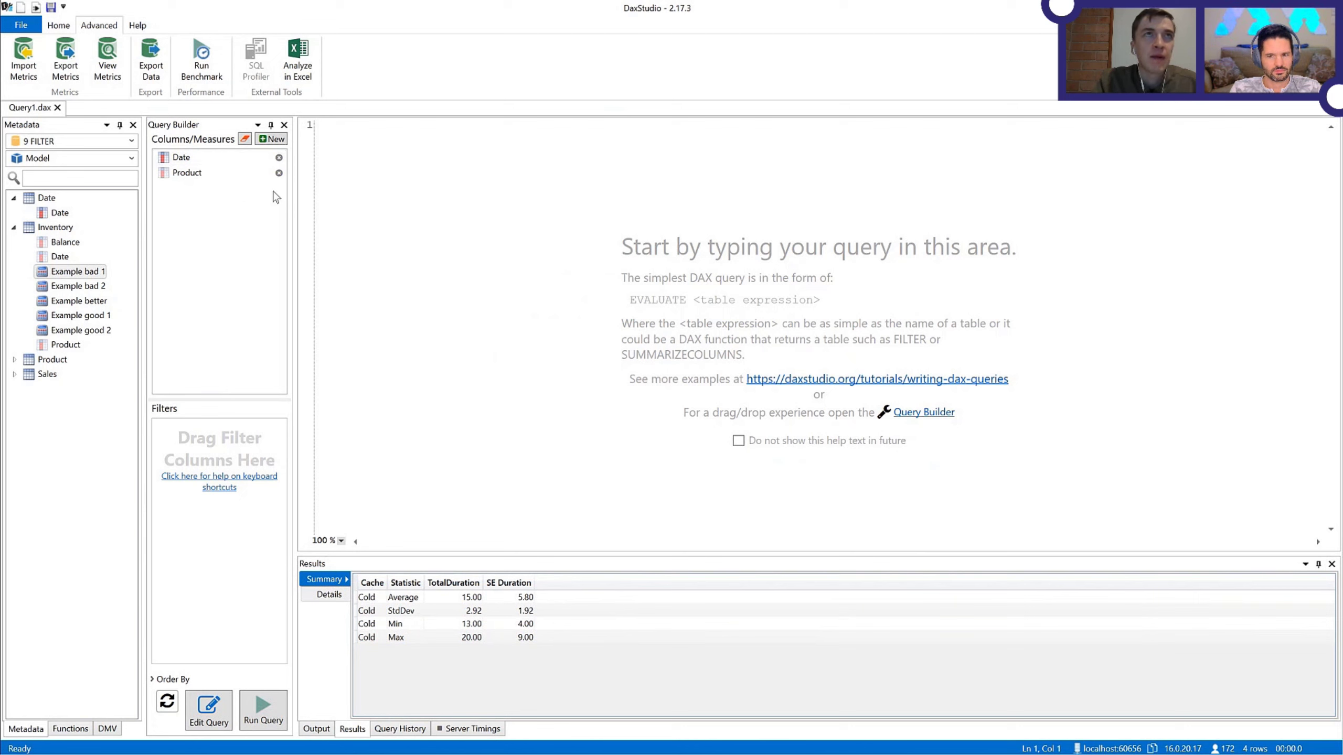
drag(80, 316, 267, 374)
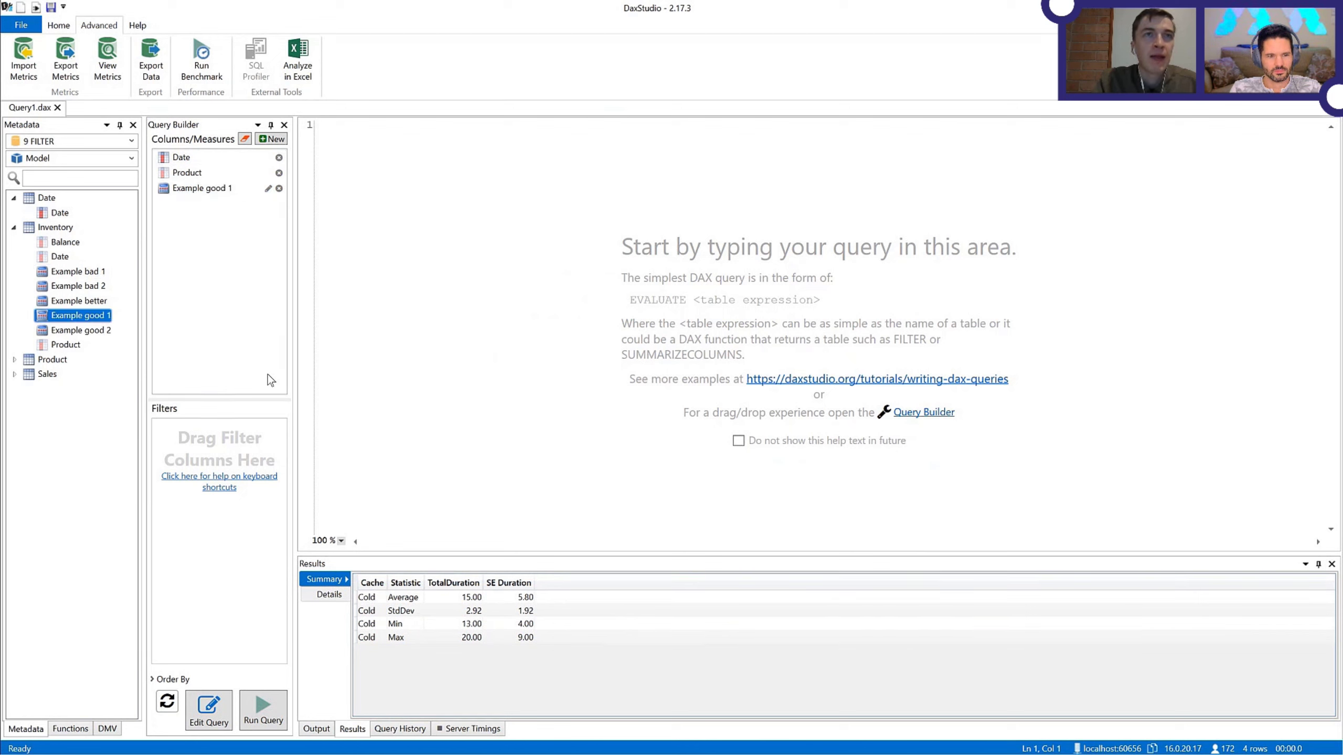
click(275, 709)
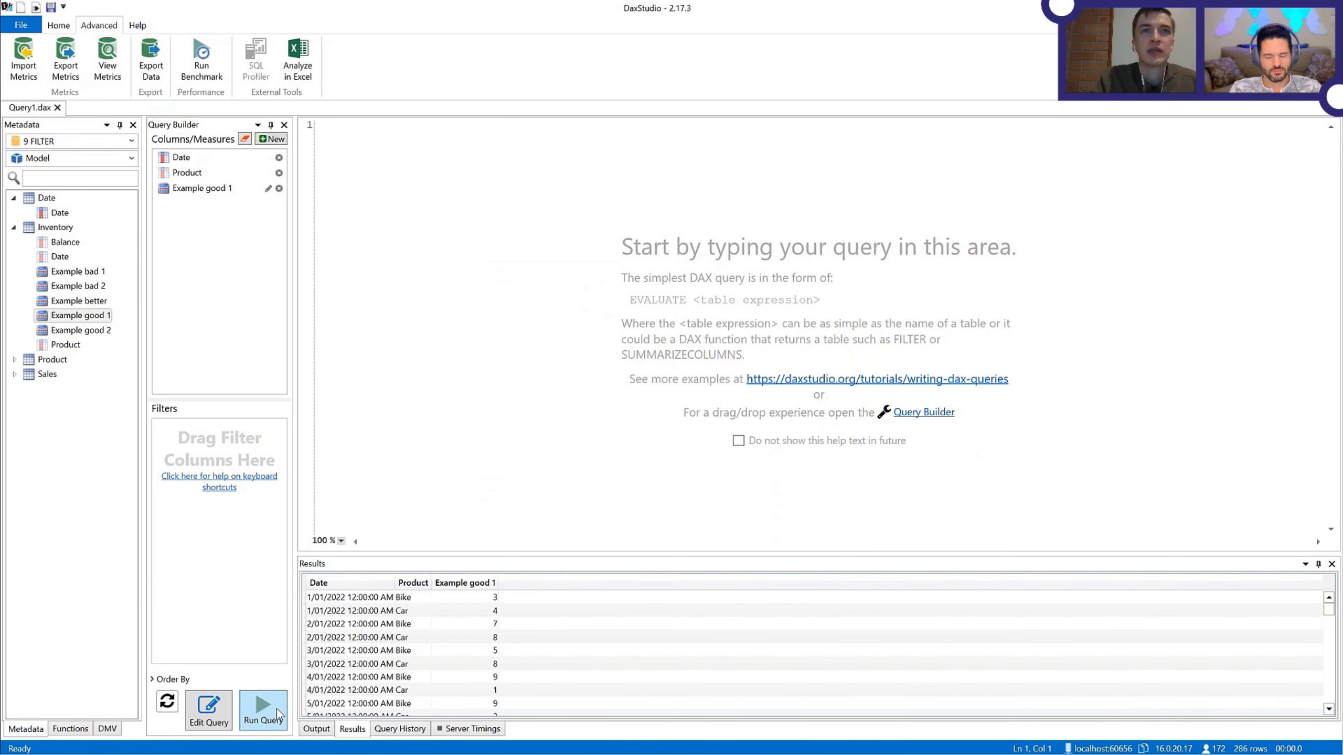
Step: Benchmark the Example good 1 query with unlinked counts of 5 cold and 0 warm cache executions
click(197, 76)
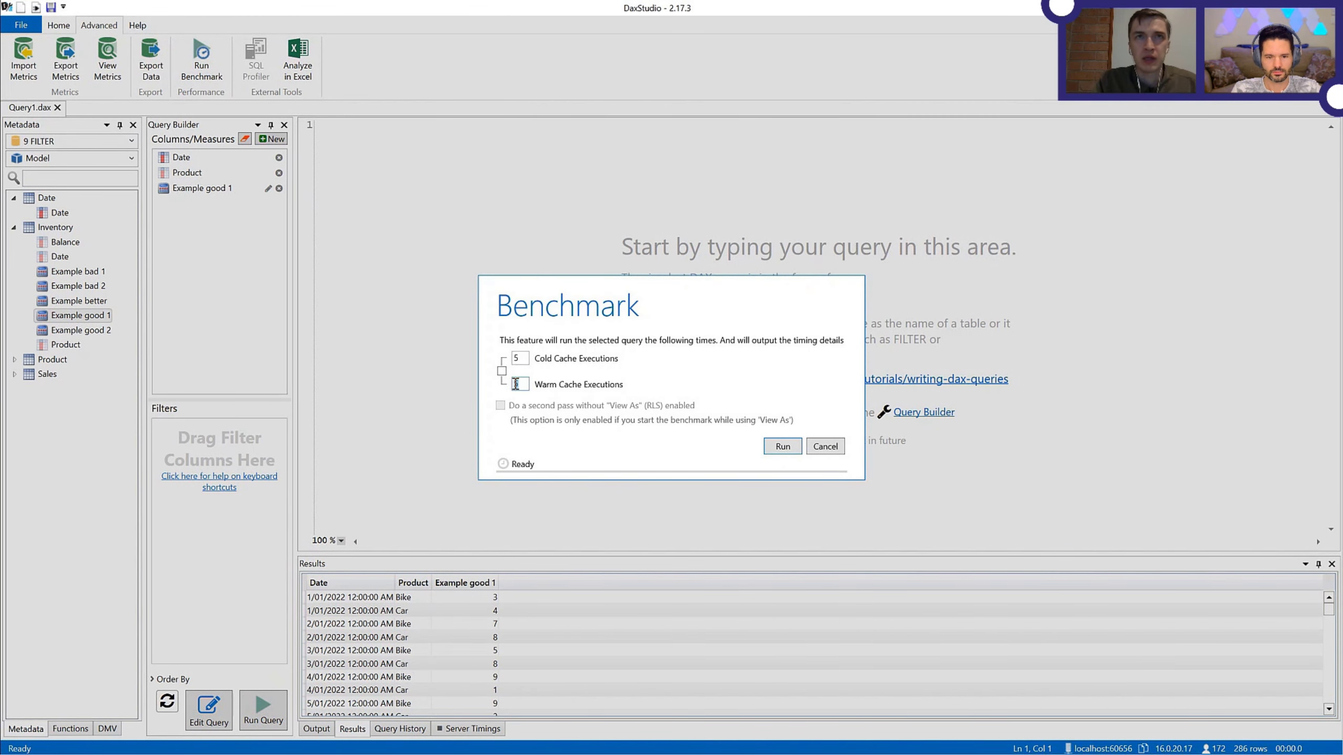
drag(520, 383, 515, 389)
text(0)
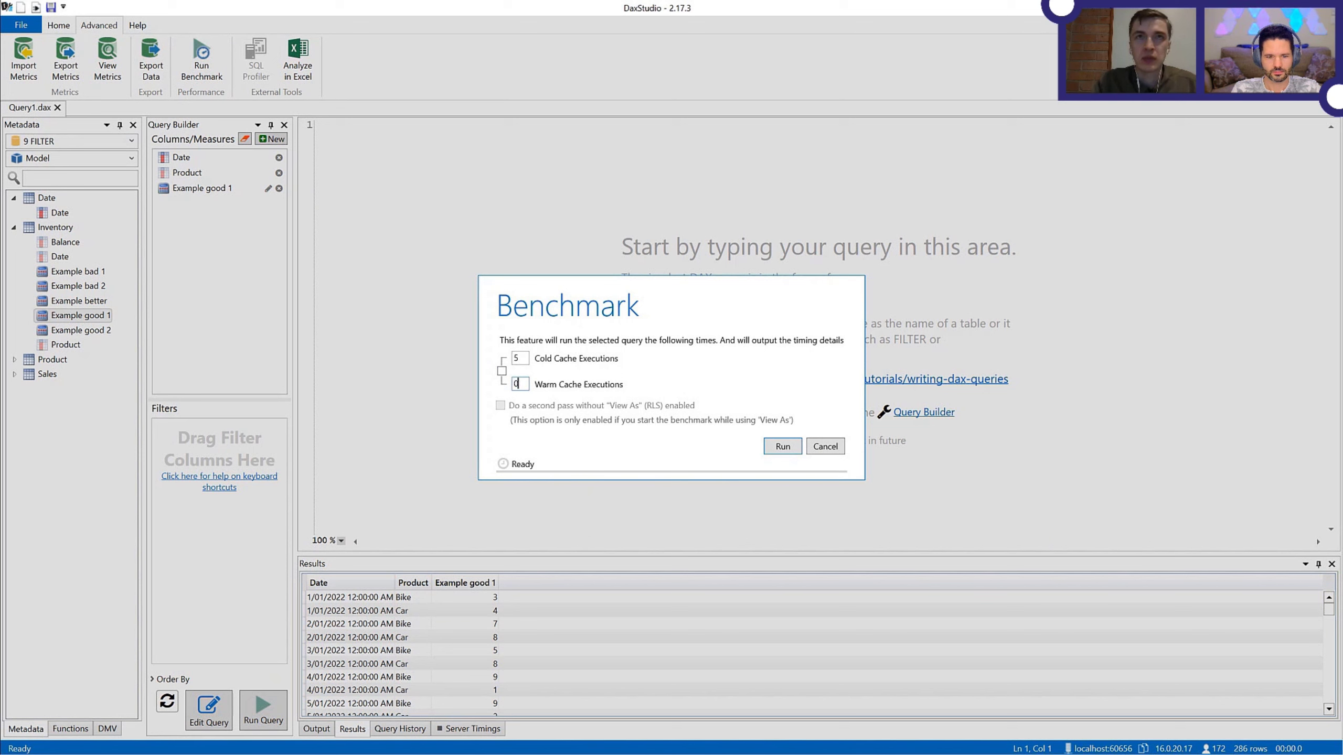
click(776, 447)
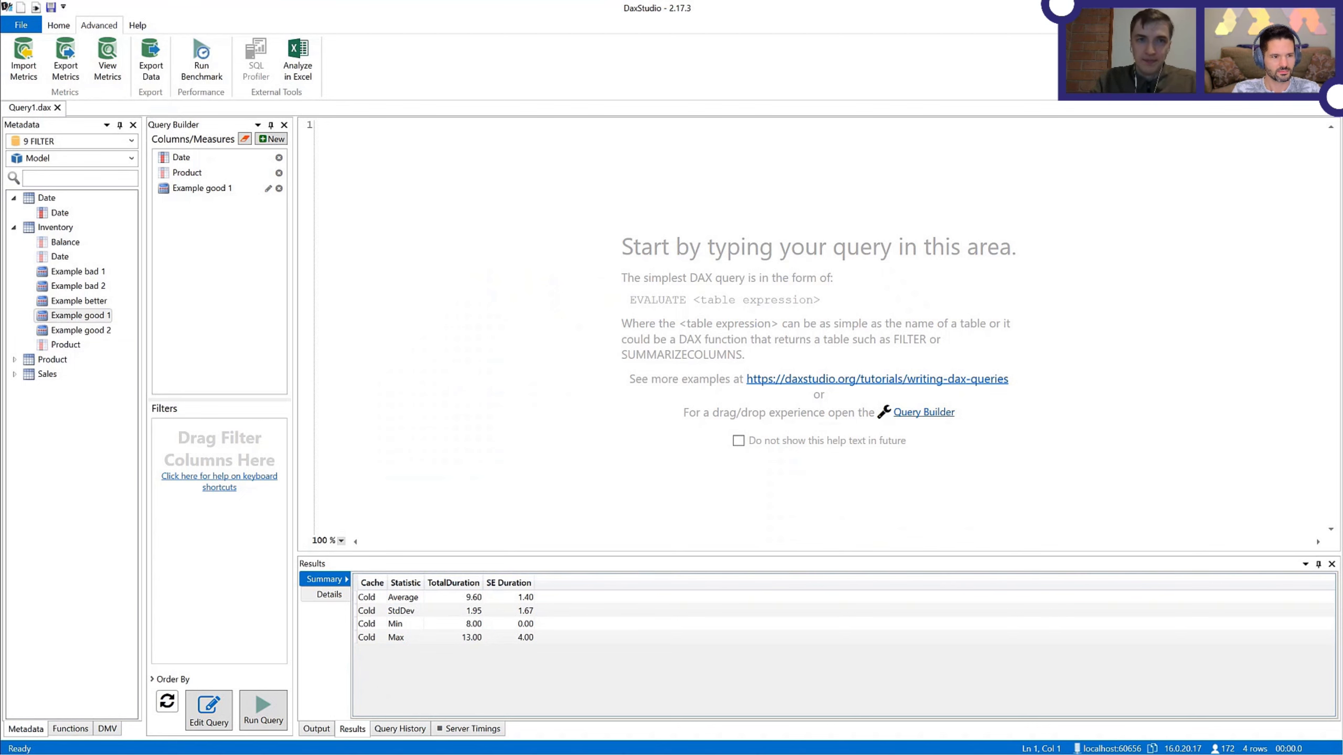
Step: Switch back to Power BI Desktop, show the Pt 1 page, and close the Performance analyzer and Selection panes
key(alt+Tab)
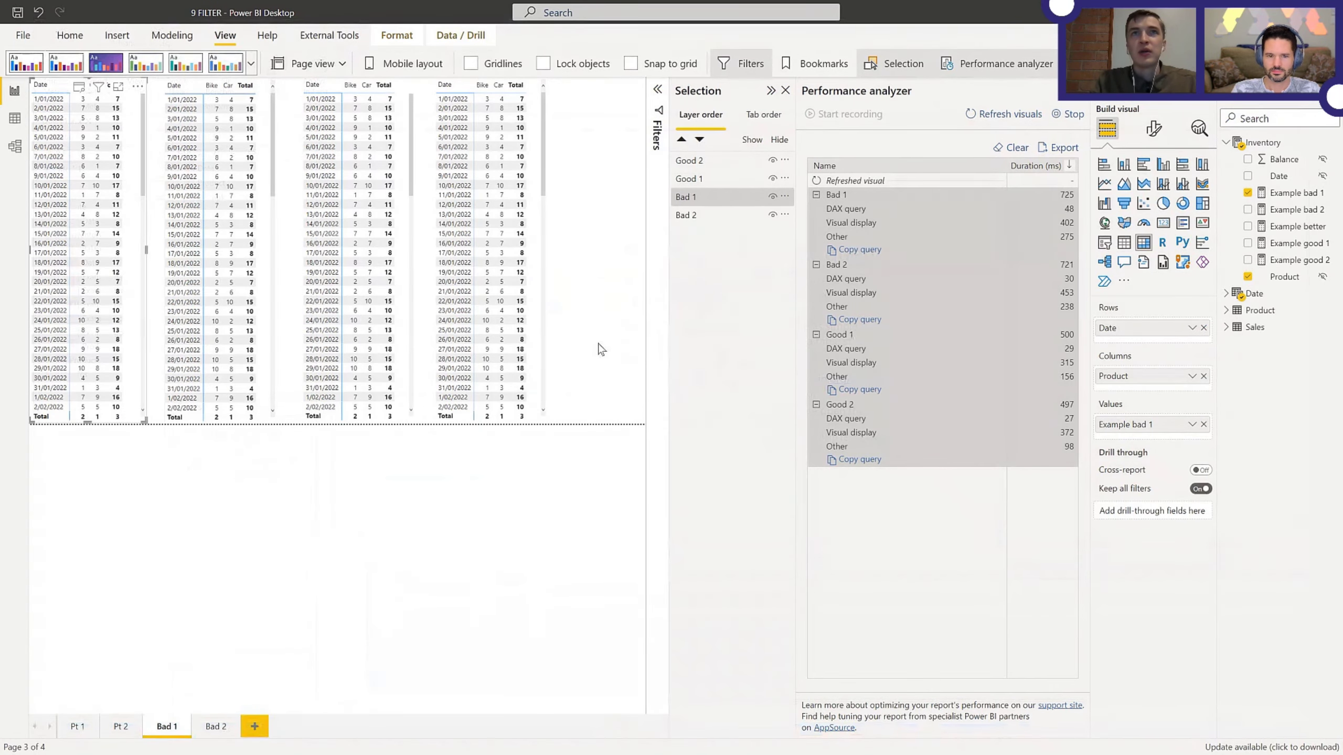
click(79, 729)
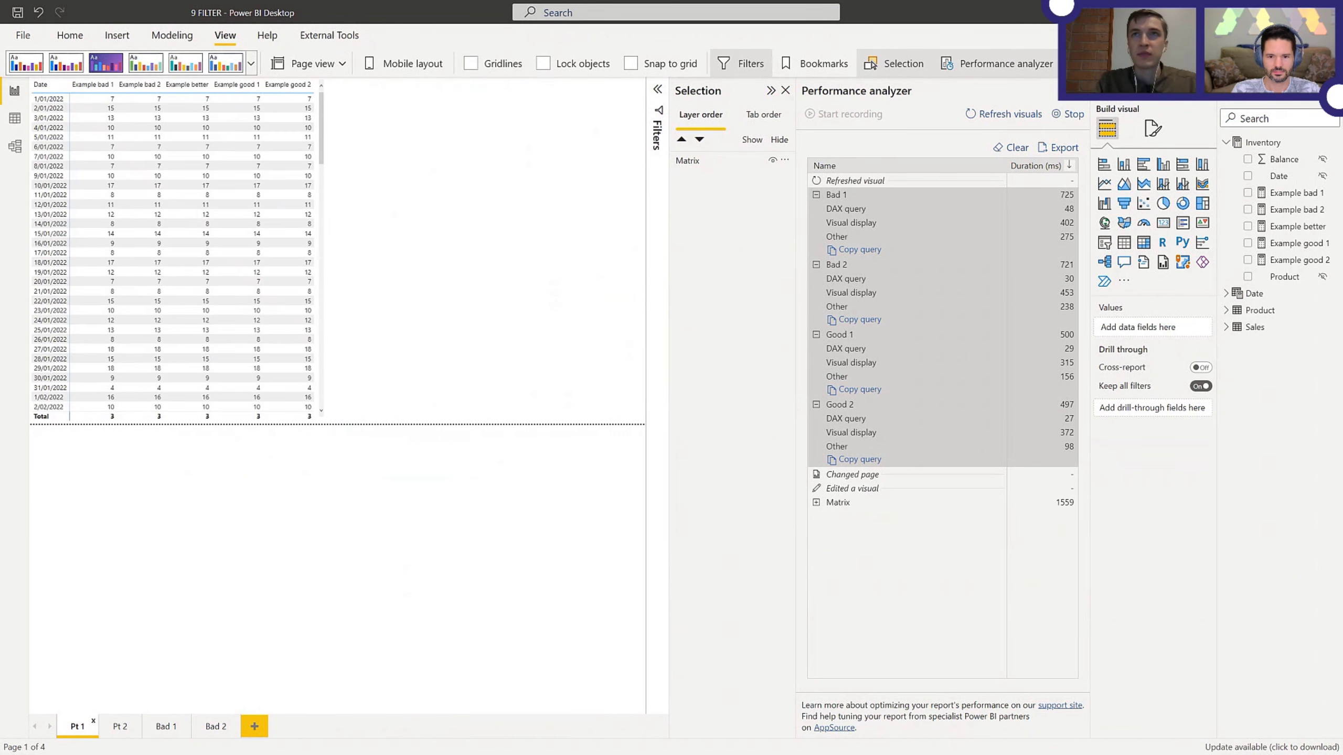
click(1081, 100)
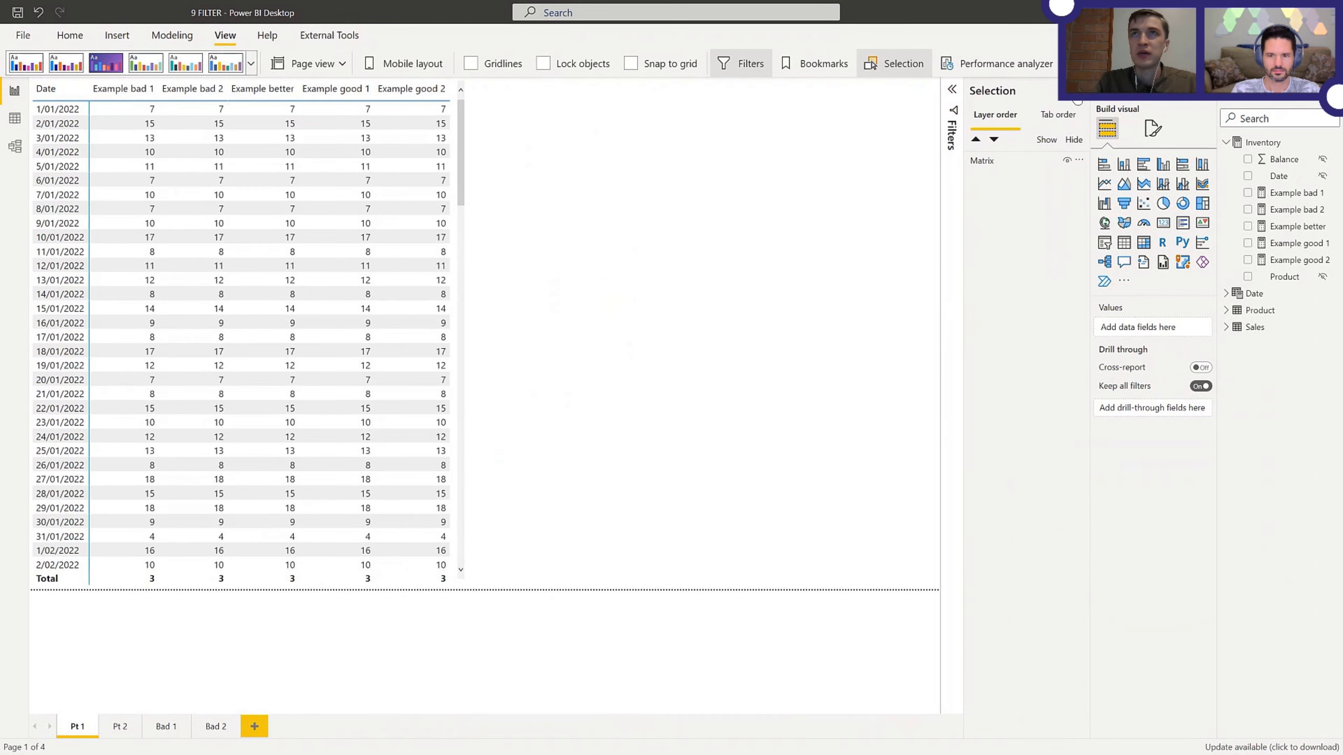
click(1077, 96)
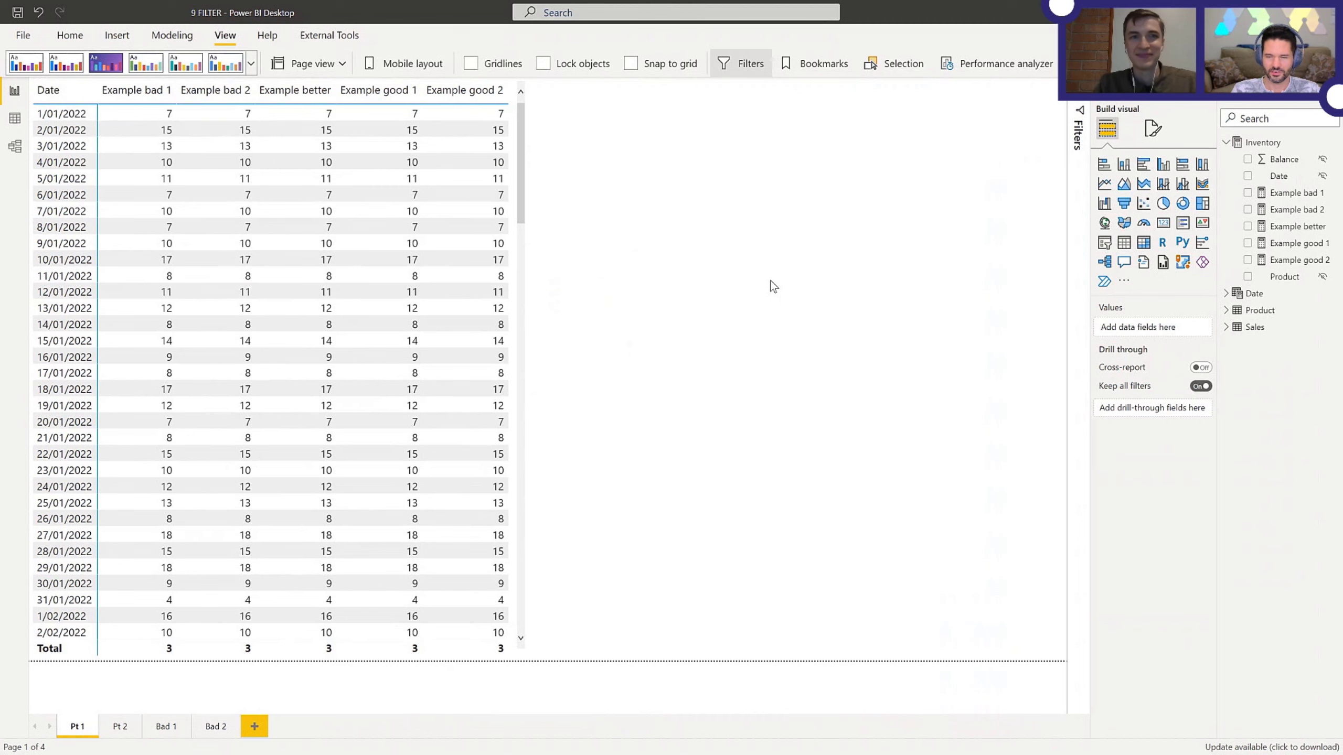